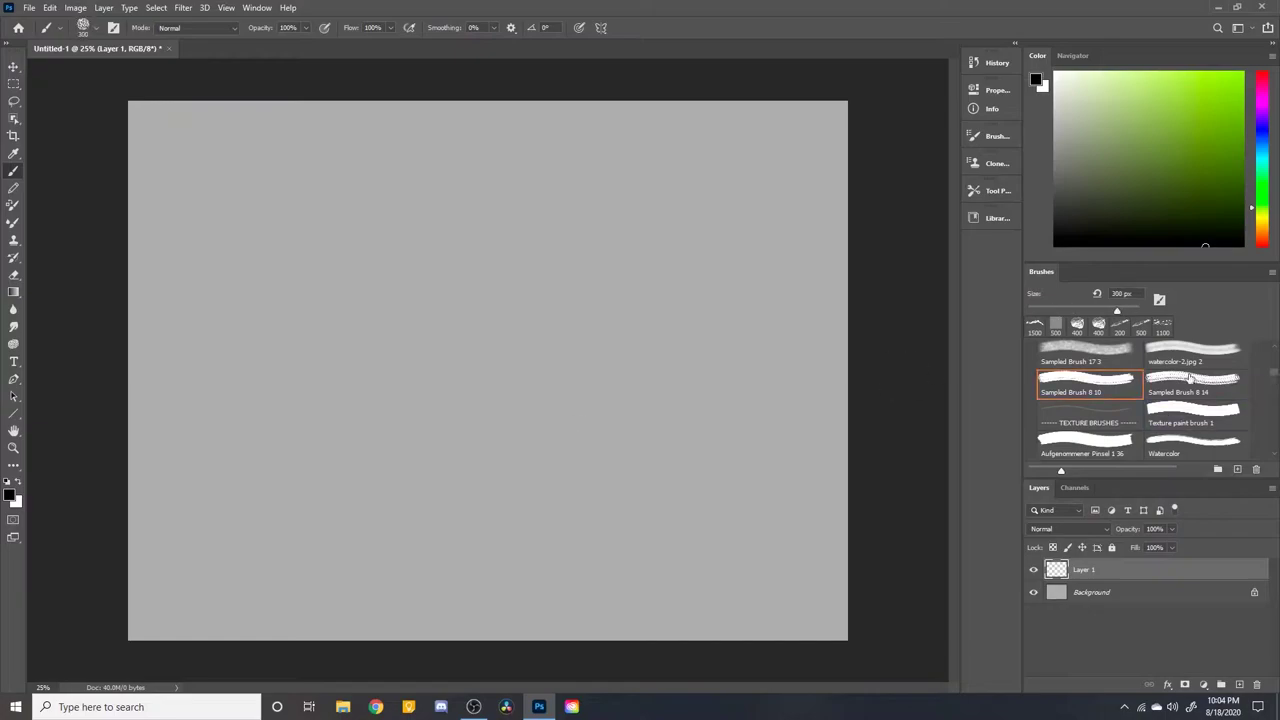
Paint a dark textured mountain mass with peaked ridge tops on Layer 1
key(comma)
key(comma)
mouse_move(135, 265)
mouse_down()
mouse_move(440, 400)
mouse_move(615, 315)
mouse_up()
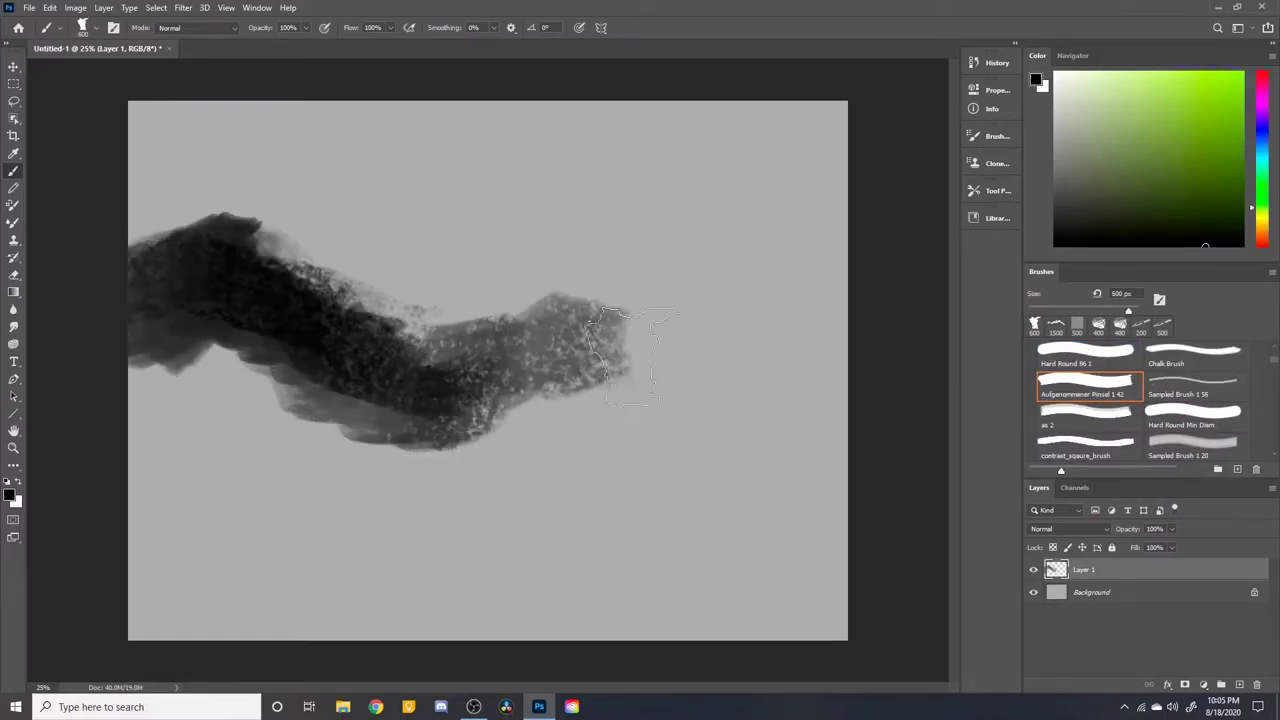
drag(300, 260, 620, 240)
drag(480, 230, 845, 330)
key(bracketleft)
key(bracketleft)
key(bracketleft)
drag(395, 252, 845, 300)
drag(350, 240, 140, 210)
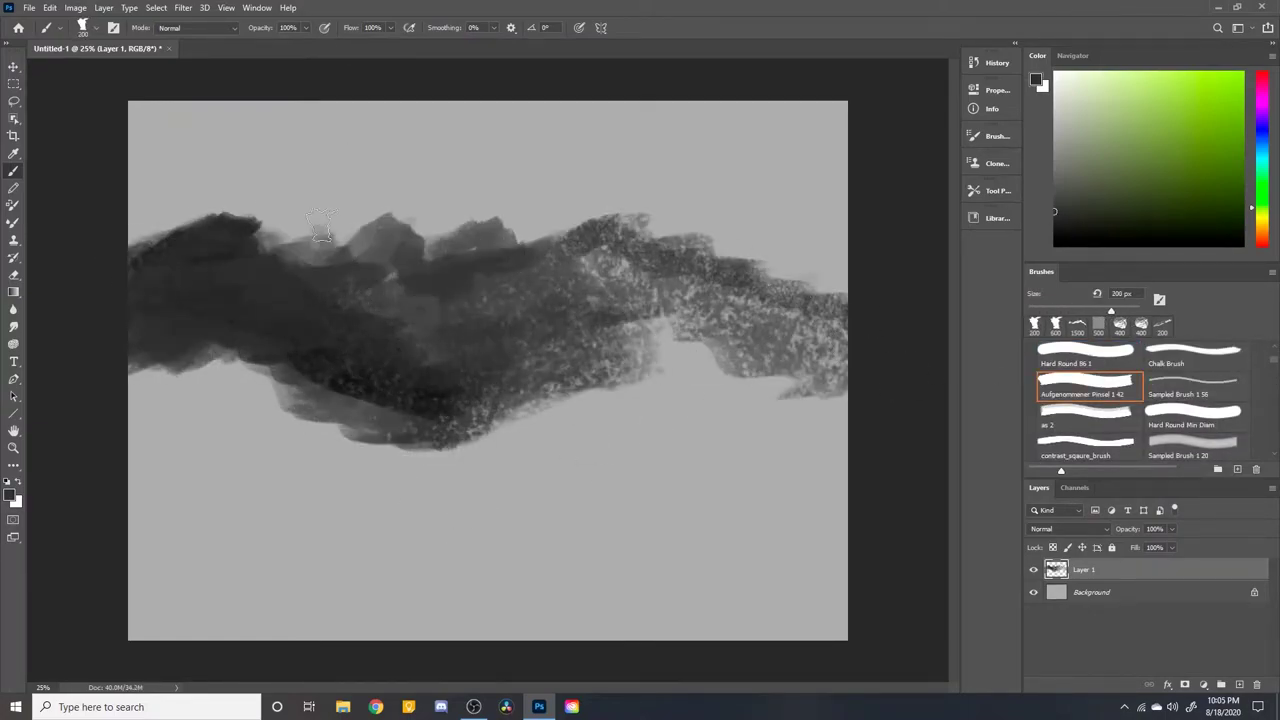
drag(480, 215, 808, 278)
Cover the lower canvas with broad soft grey strokes using a larger brush
key(bracketright)
key(bracketright)
key(bracketright)
drag(780, 330, 300, 560)
drag(640, 470, 140, 600)
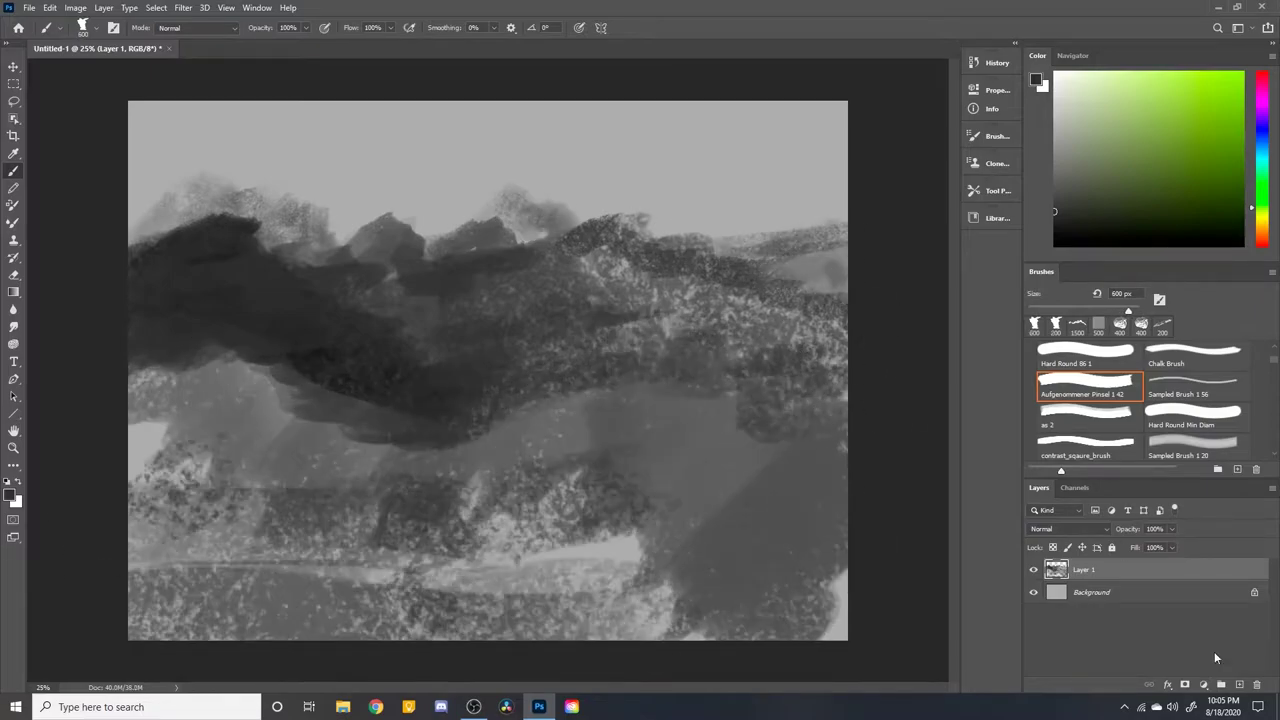
drag(1128, 529, 1090, 531)
On new Layer 2, paint textured ridge bands and a dark ridge line at 175 px
click(1239, 685)
drag(845, 275, 690, 455)
drag(845, 300, 95, 420)
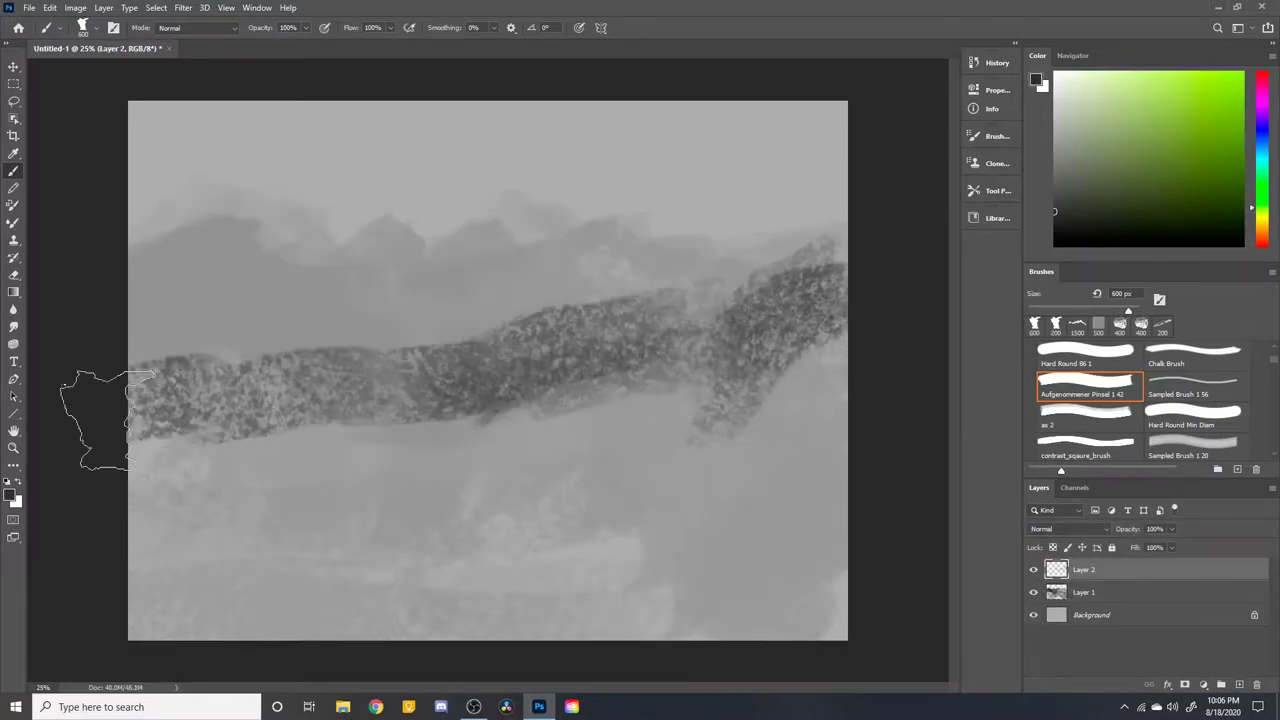
drag(140, 470, 840, 380)
drag(140, 580, 579, 537)
key(bracketleft)
key(bracketleft)
key(bracketleft)
drag(140, 350, 845, 260)
drag(555, 337, 140, 520)
drag(370, 340, 140, 320)
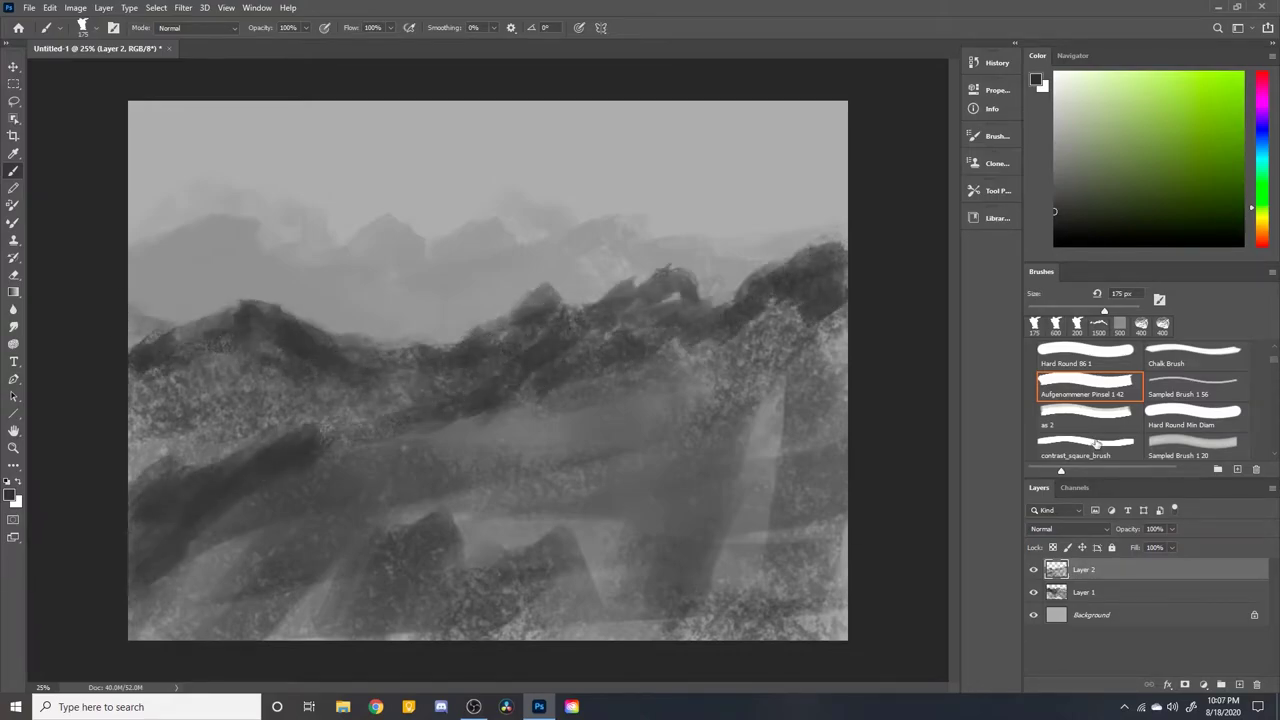
Fade Layer 2 to about half opacity, then paint a long dark diagonal ridge on Layer 3
click(1171, 529)
drag(1178, 544, 1133, 551)
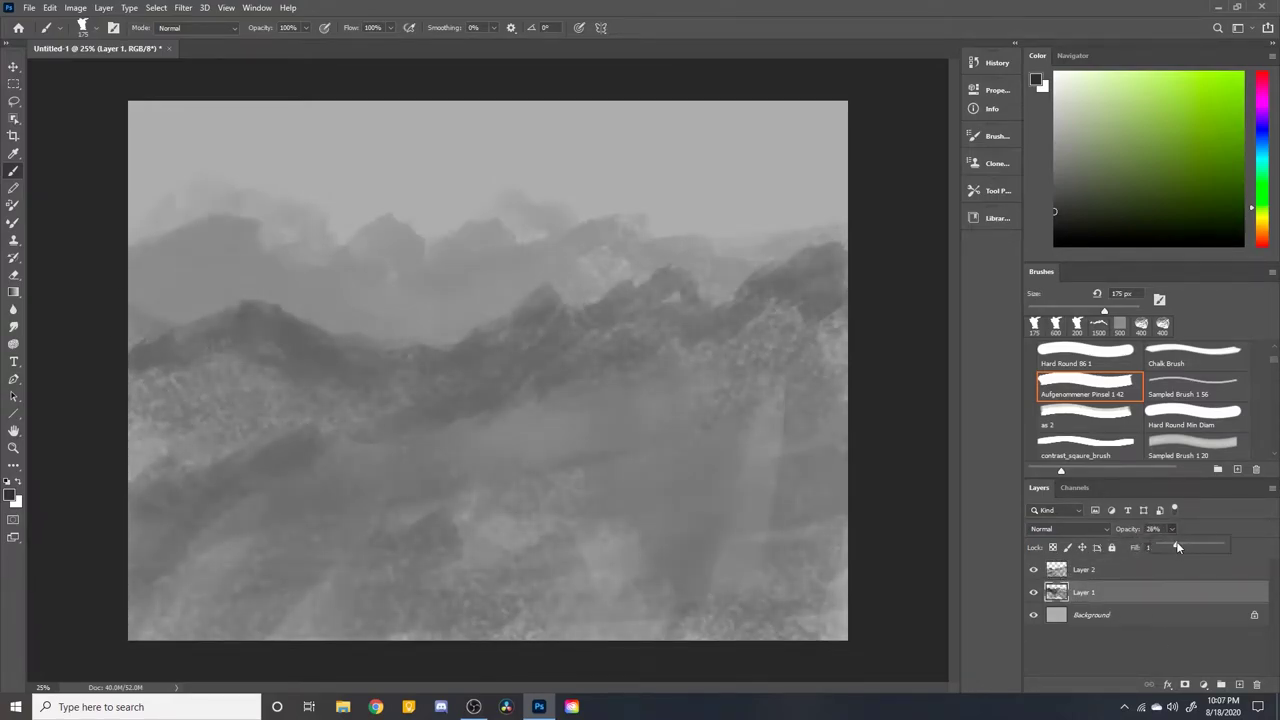
click(1166, 666)
click(1104, 572)
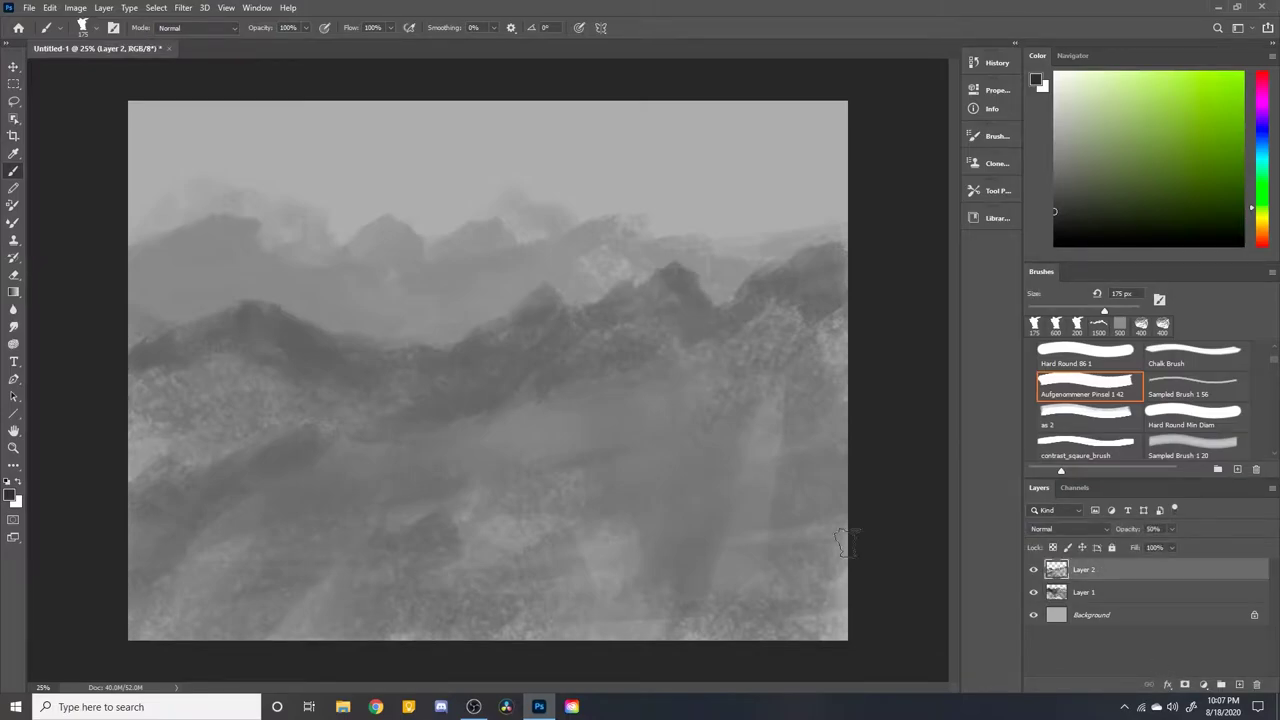
click(1239, 684)
mouse_move(838, 232)
mouse_down()
mouse_move(383, 473)
mouse_move(130, 525)
mouse_up()
Paint the dark foreground slope diagonally toward the upper right, varying brush size up to 800 px
drag(800, 325, 545, 615)
drag(440, 455, 175, 635)
drag(820, 290, 585, 645)
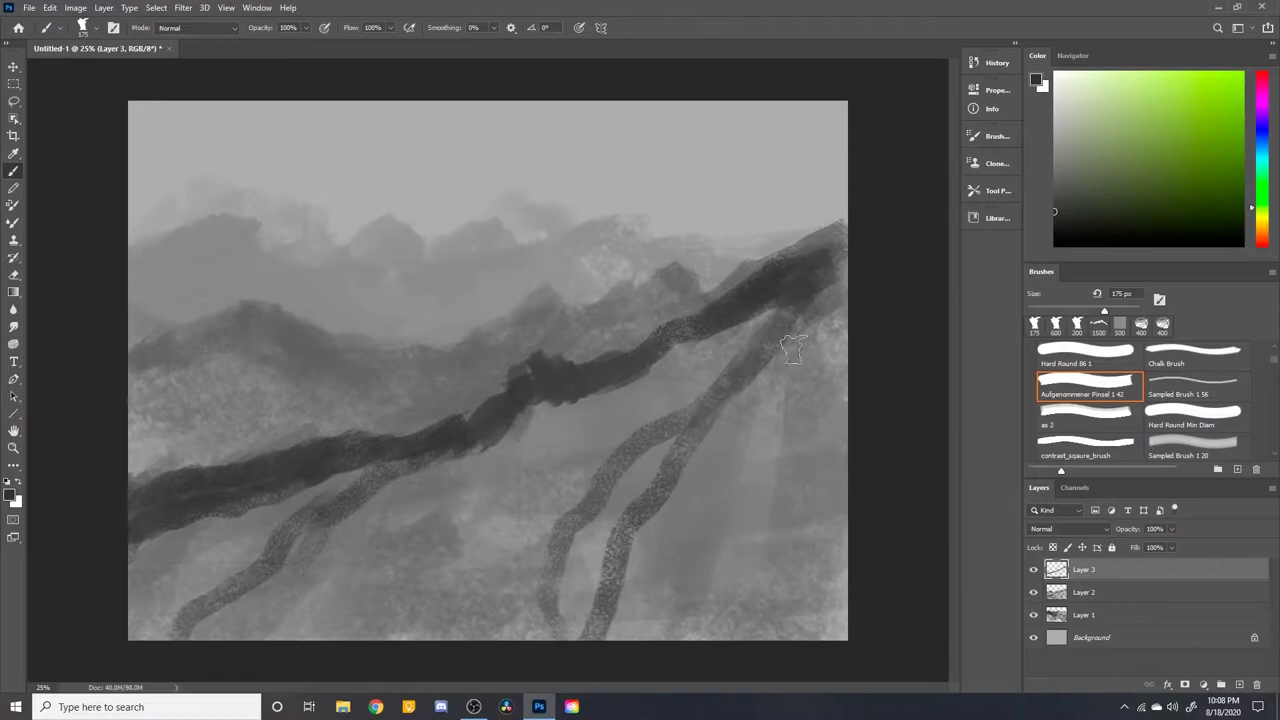
drag(370, 475, 180, 630)
drag(250, 610, 510, 480)
key(bracketright)
key(bracketright)
key(bracketright)
mouse_move(300, 600)
mouse_down()
mouse_move(557, 532)
mouse_move(343, 586)
mouse_move(751, 286)
mouse_up()
key(bracketleft)
key(bracketleft)
key(bracketleft)
mouse_move(838, 235)
mouse_down()
mouse_move(620, 372)
mouse_move(594, 434)
mouse_move(837, 257)
mouse_move(451, 423)
mouse_move(140, 497)
mouse_move(414, 580)
mouse_move(657, 409)
mouse_move(300, 586)
mouse_move(340, 483)
mouse_move(557, 443)
mouse_move(263, 651)
mouse_move(134, 655)
mouse_move(270, 595)
mouse_up()
key(bracketright)
key(bracketright)
Sample greys from the painting and add lighter grey streaks across the lower-left and middle
alt+click(414, 580)
key(bracketright)
key(bracketright)
key(bracketright)
alt+click(557, 443)
alt+click(200, 520)
drag(200, 520, 510, 418)
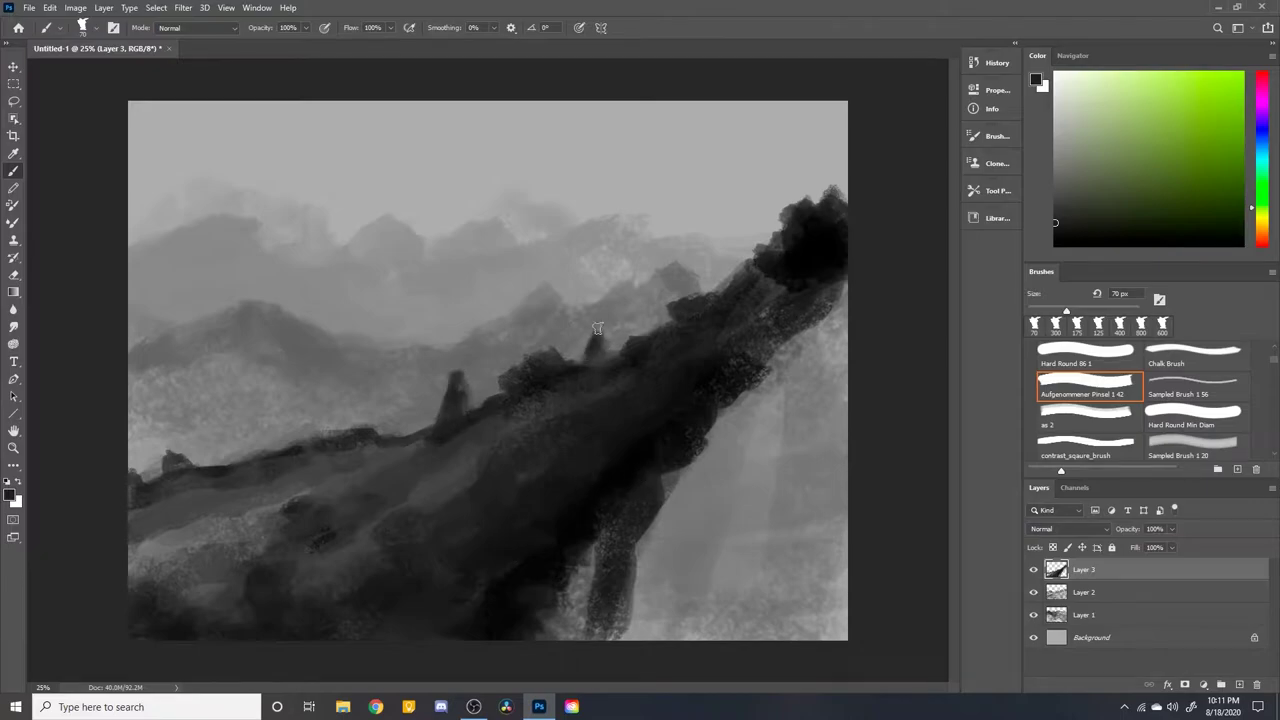
key(ctrl+shift+alt+n)
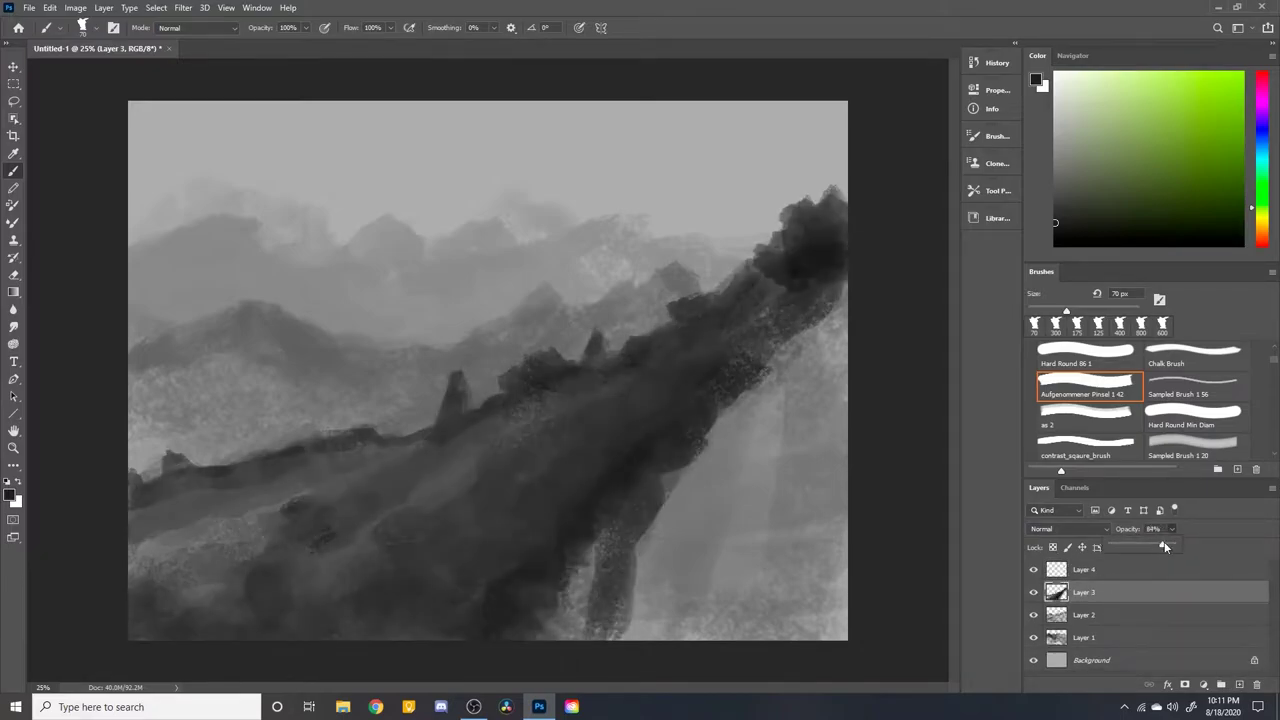
Lower the opacity of the foreground slope layer and rebalance Layer 1 and Layer 2
key(alt+bracketleft)
key(alt+bracketleft)
mouse_move(1172, 529)
mouse_down()
mouse_move(1172, 546)
mouse_move(1157, 546)
mouse_up()
key(alt+bracketleft)
key(alt+bracketright)
key(alt+bracketright)
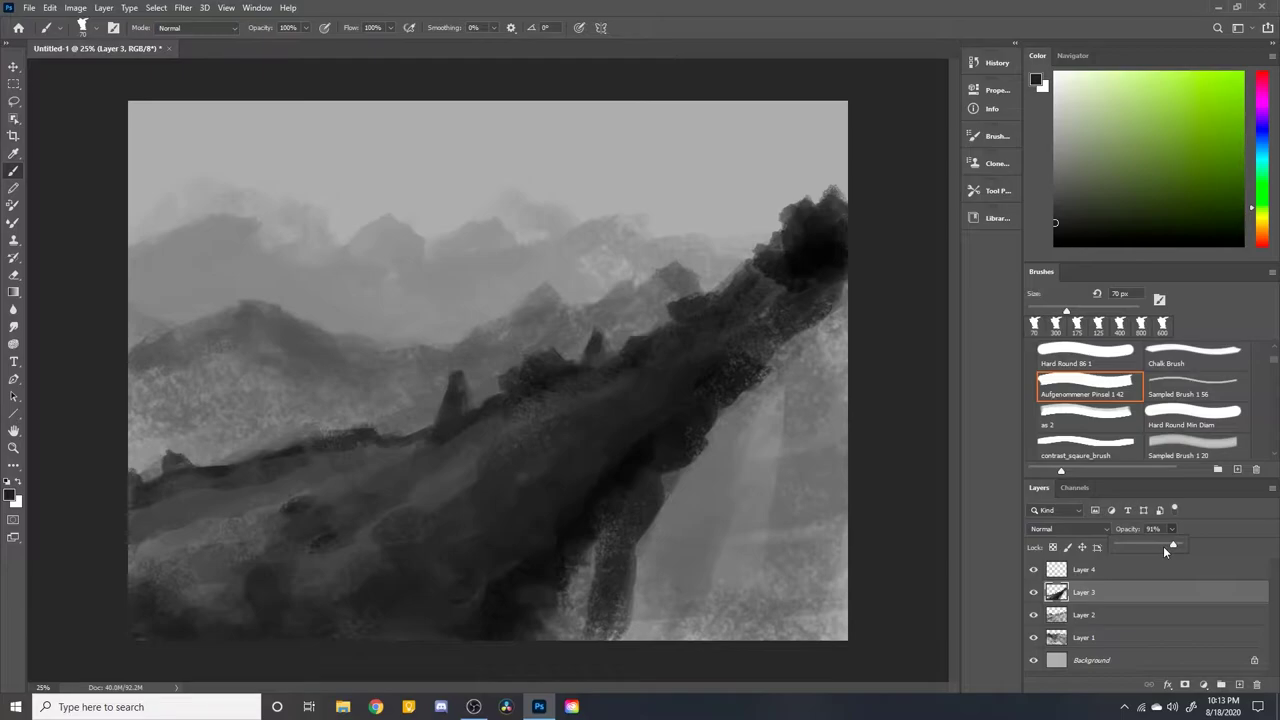
Darken the right side, valley and lower slopes with 150 px strokes, then add a layer above Layer 4
key(bracketright)
key(bracketright)
key(bracketright)
mouse_move(837, 410)
mouse_down()
mouse_move(857, 400)
mouse_move(729, 609)
mouse_move(832, 330)
mouse_move(849, 466)
mouse_move(815, 600)
mouse_up()
mouse_move(570, 630)
mouse_down()
mouse_move(586, 571)
mouse_move(764, 346)
mouse_move(641, 652)
mouse_up()
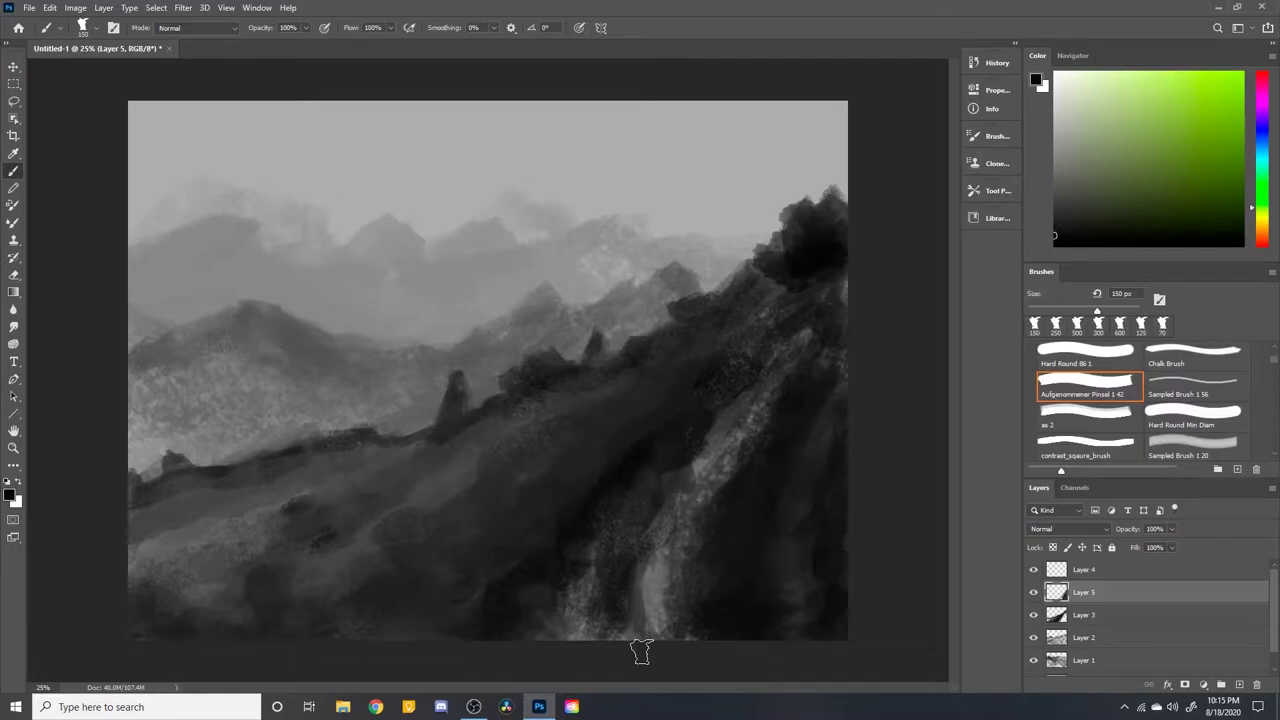
key(ctrl+z)
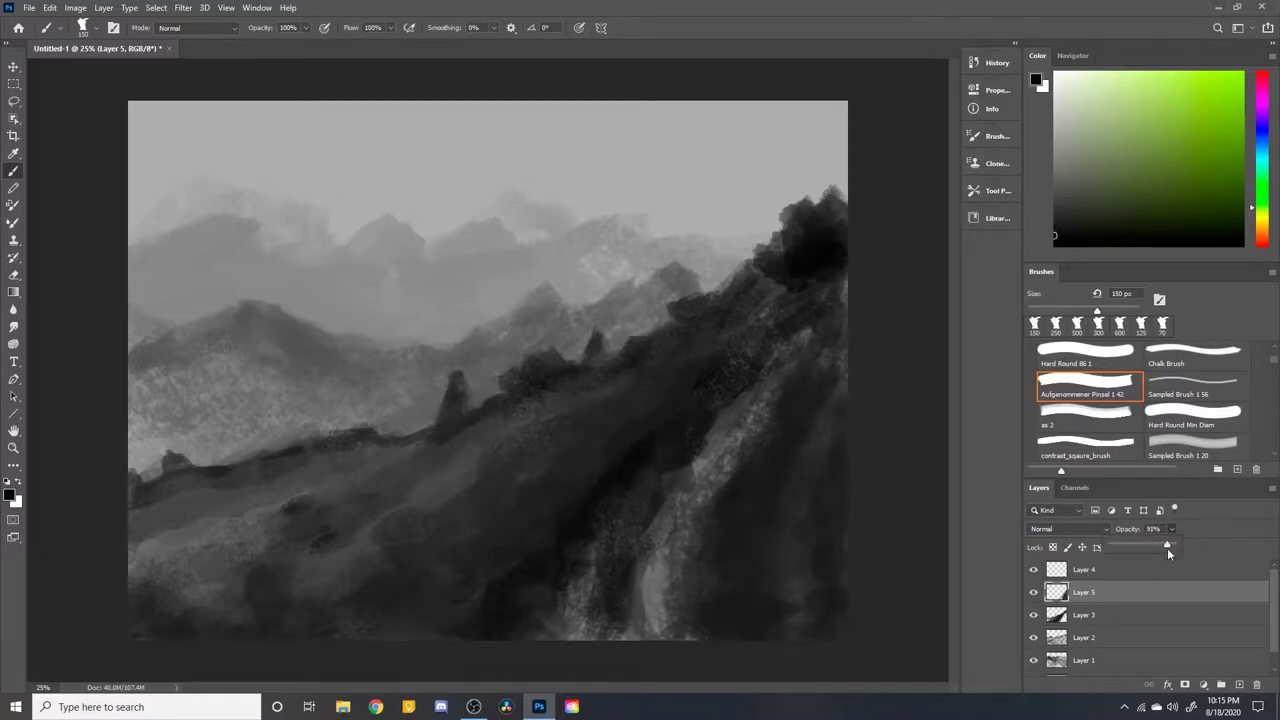
key(ctrl+shift+z)
click(1150, 569)
click(1238, 683)
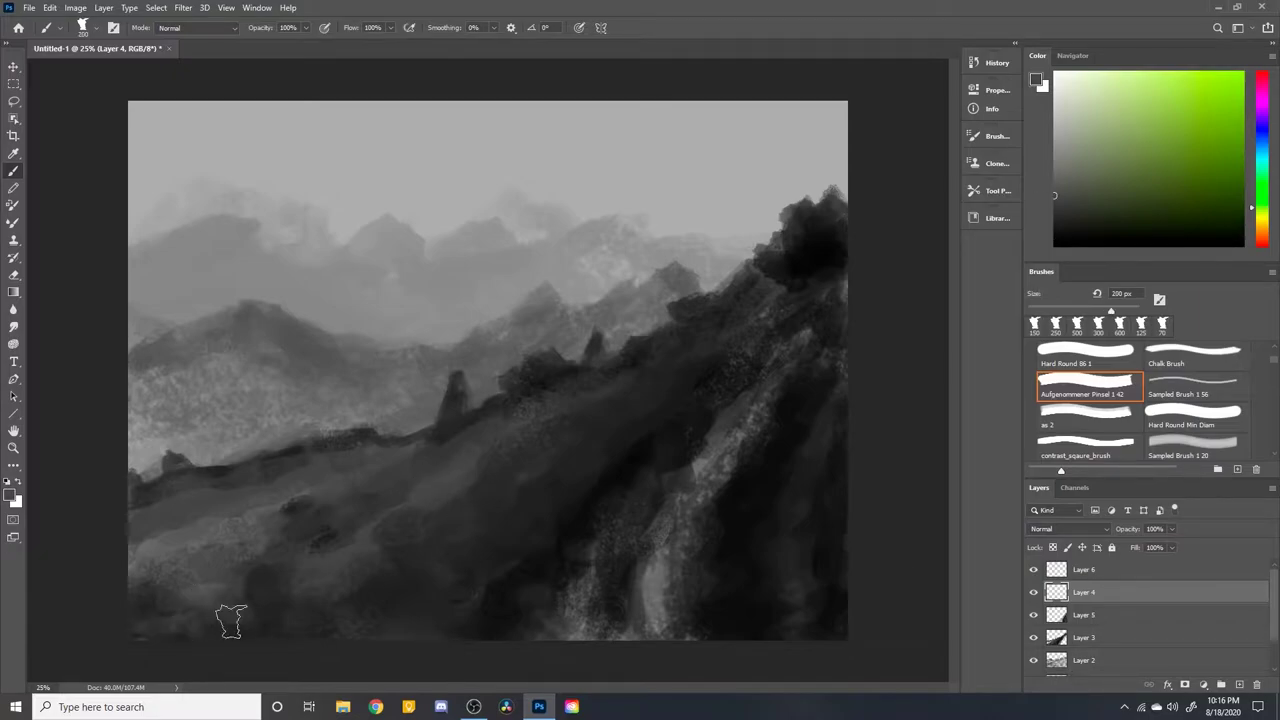
Paint a light grey rocky outcrop in the lower middle, shading and brightening it with sampled tones
mouse_move(230, 620)
mouse_down()
mouse_move(209, 629)
mouse_move(486, 457)
mouse_move(614, 597)
mouse_up()
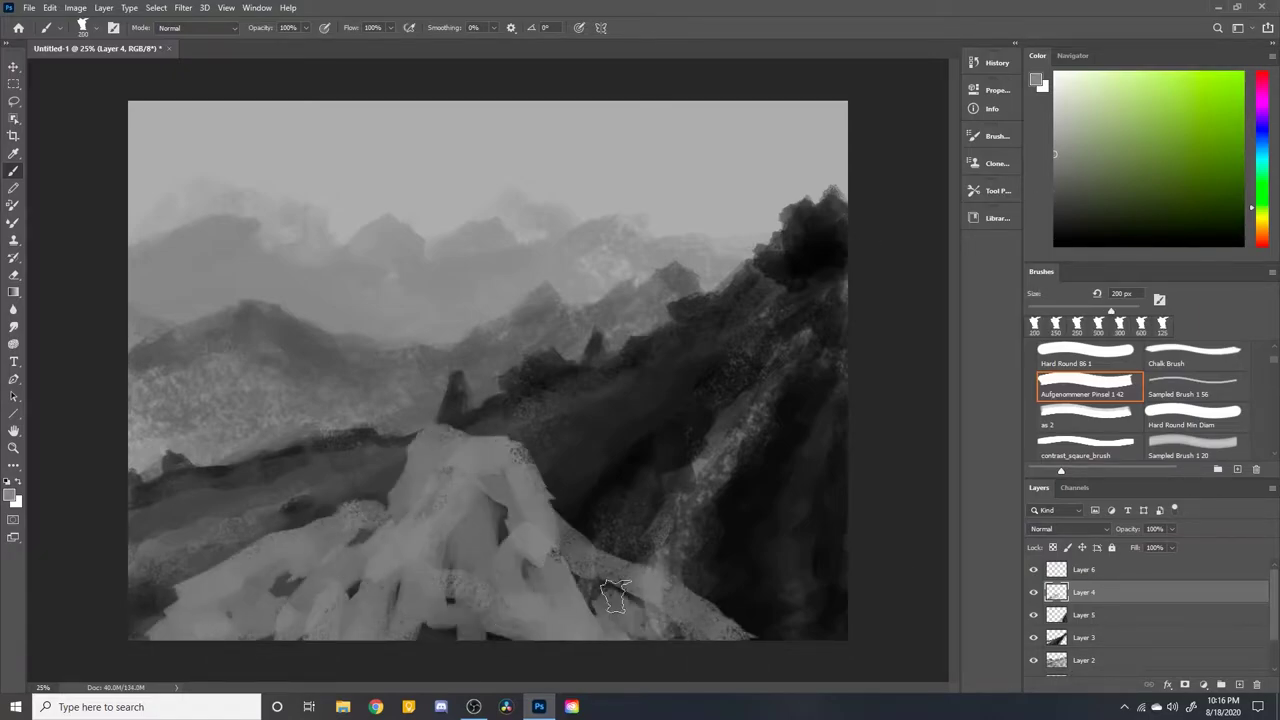
scroll(500, 545, down, 1)
alt+click(500, 545)
mouse_move(480, 537)
mouse_down()
mouse_move(440, 470)
mouse_move(409, 580)
mouse_move(300, 570)
mouse_move(288, 587)
mouse_up()
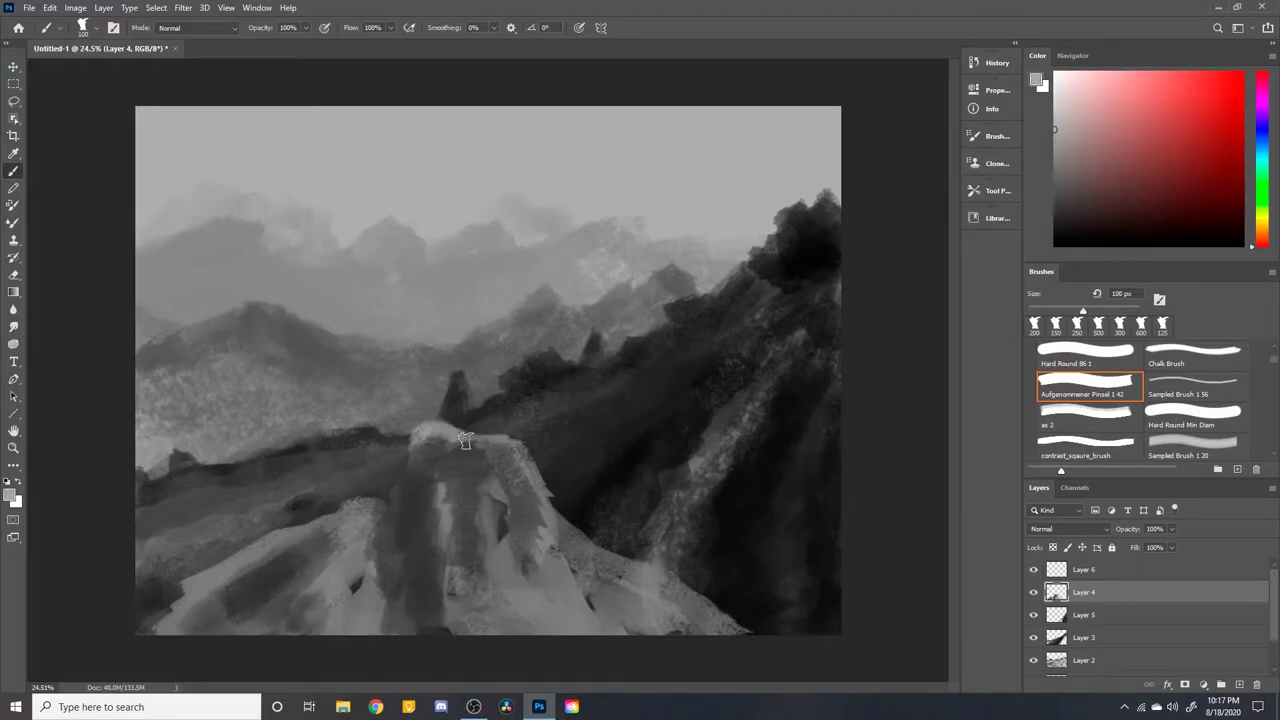
mouse_move(465, 440)
mouse_down()
mouse_move(563, 509)
mouse_move(603, 631)
mouse_move(470, 480)
mouse_move(340, 528)
mouse_move(345, 630)
mouse_move(190, 615)
mouse_move(265, 543)
mouse_up()
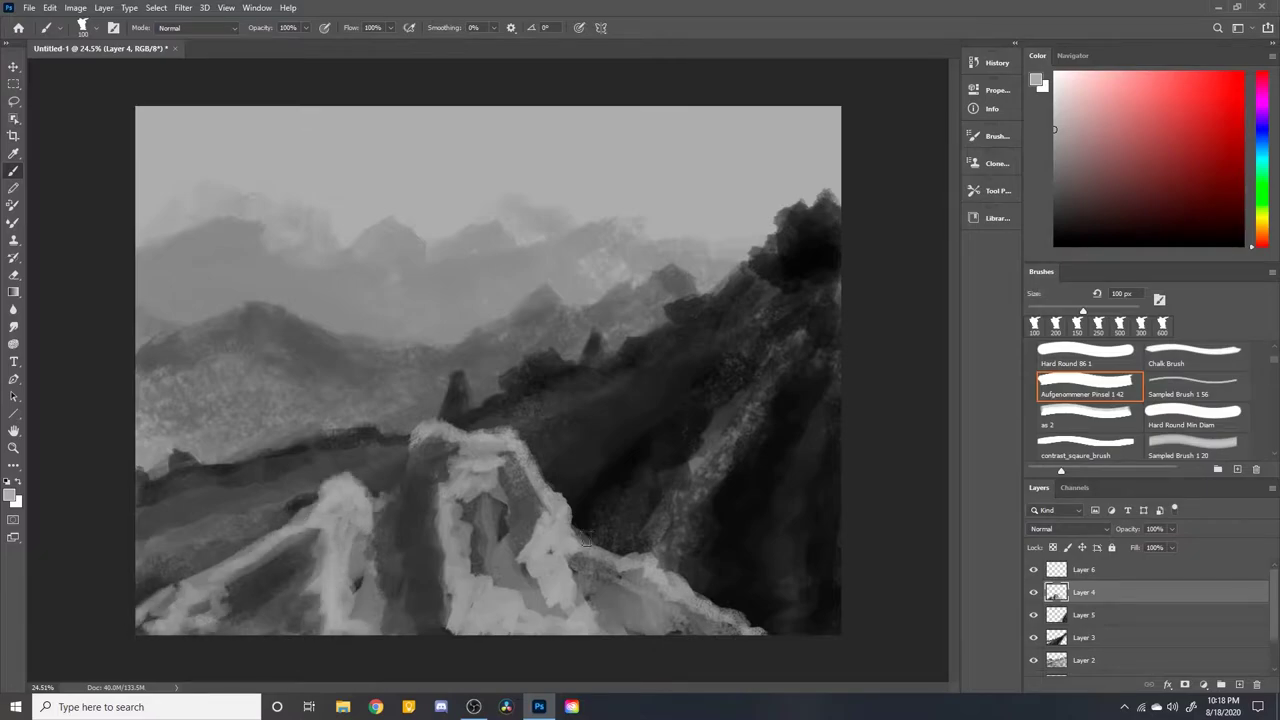
drag(490, 467, 466, 510)
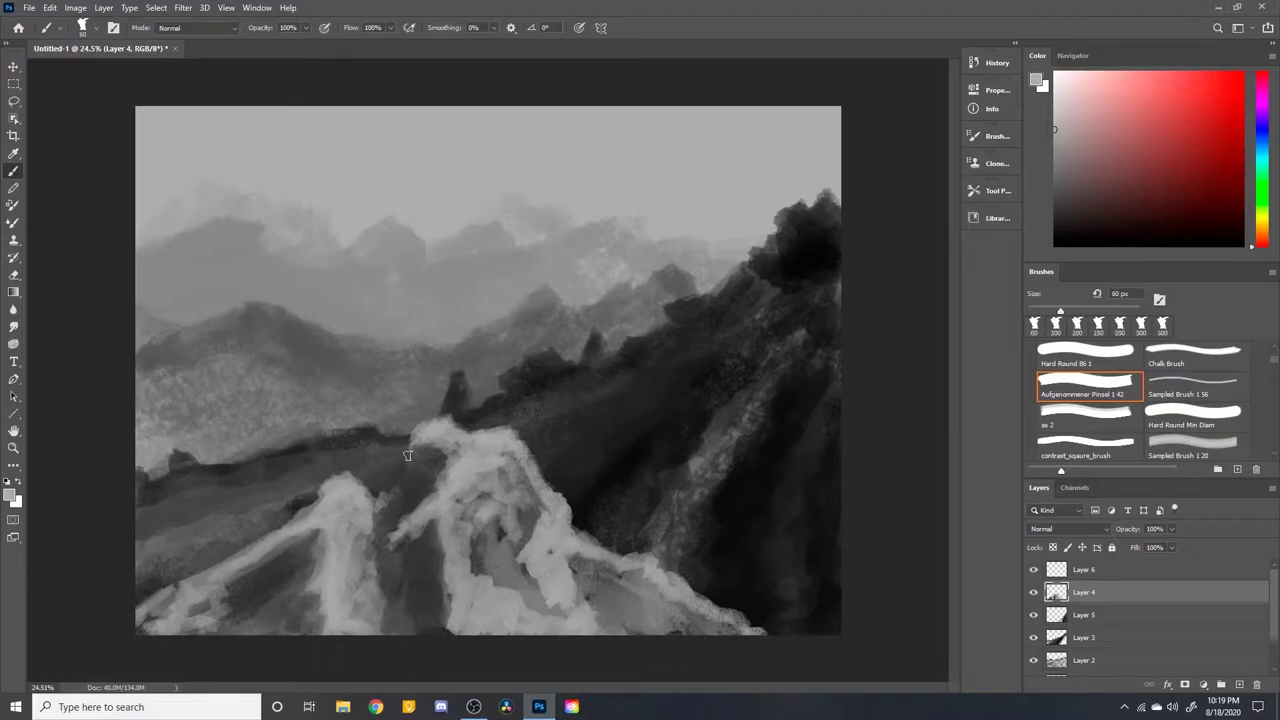
drag(1273, 357, 1277, 397)
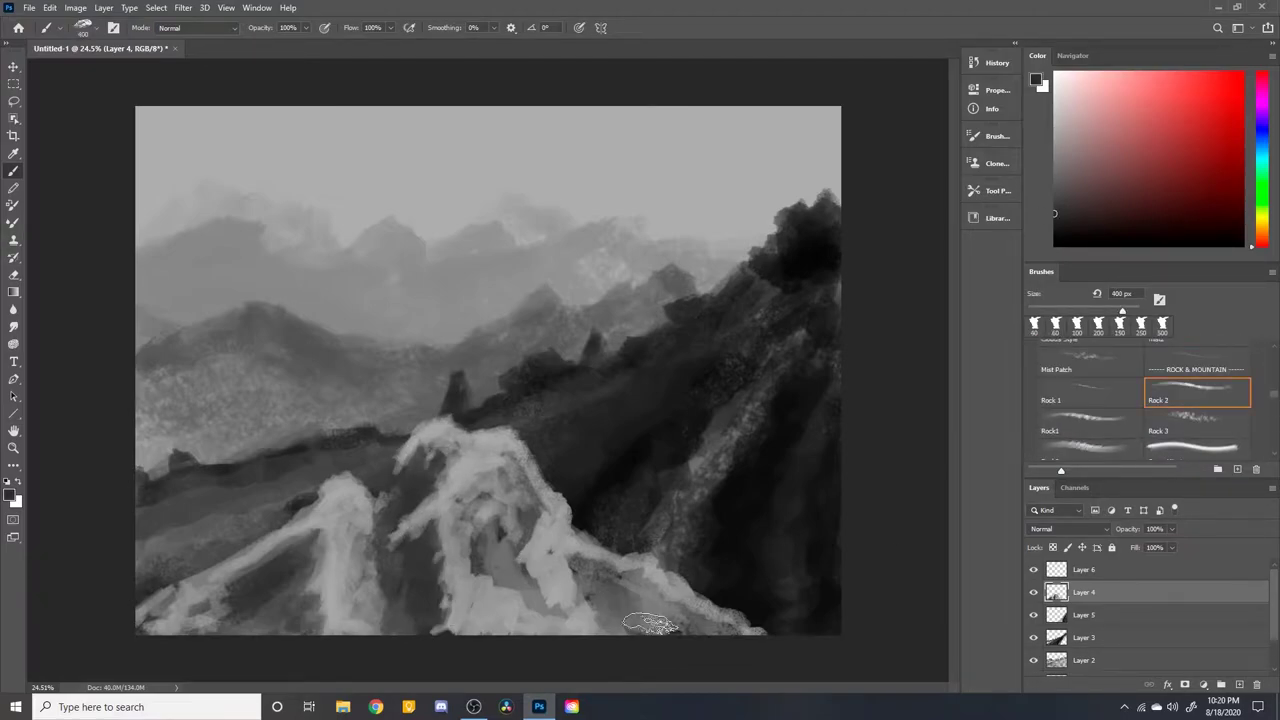
With Snow Mts 1 and 2 brushes, scatter dark rocky marks over the left, centre and lower-right rocks
scroll(1273, 392, down, 2)
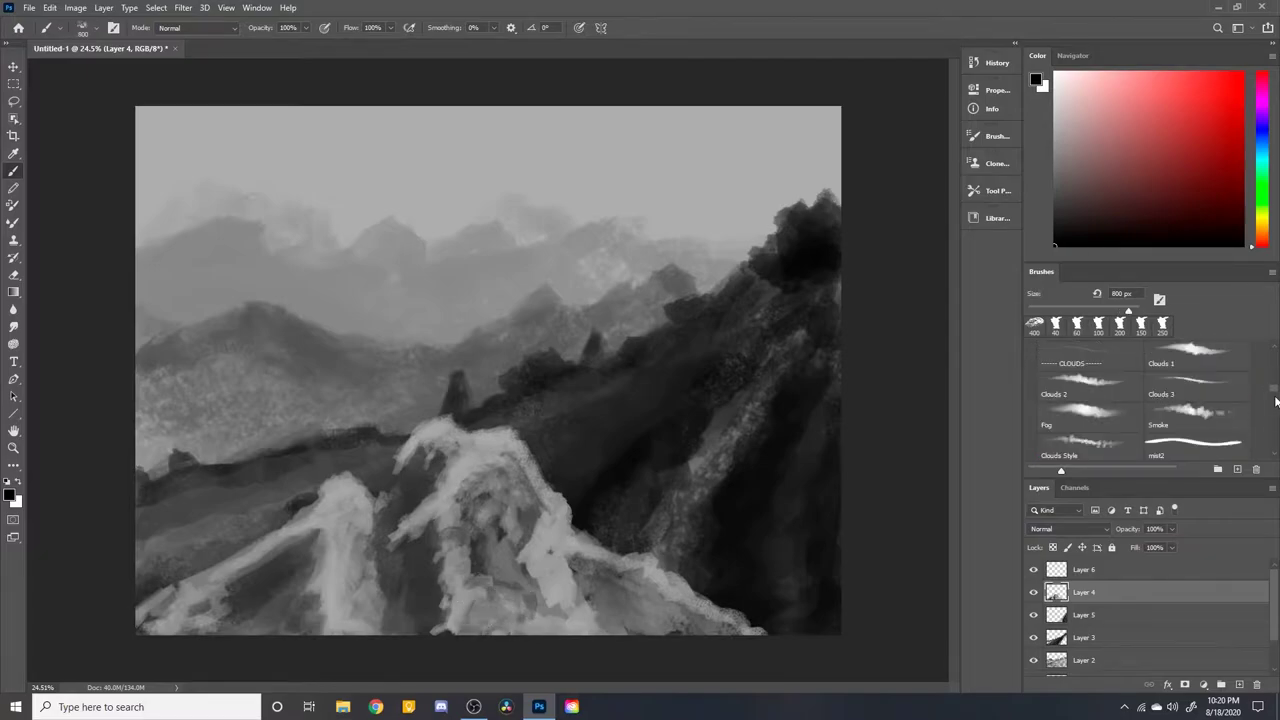
click(1195, 352)
drag(452, 470, 498, 446)
click(1088, 385)
click(583, 558)
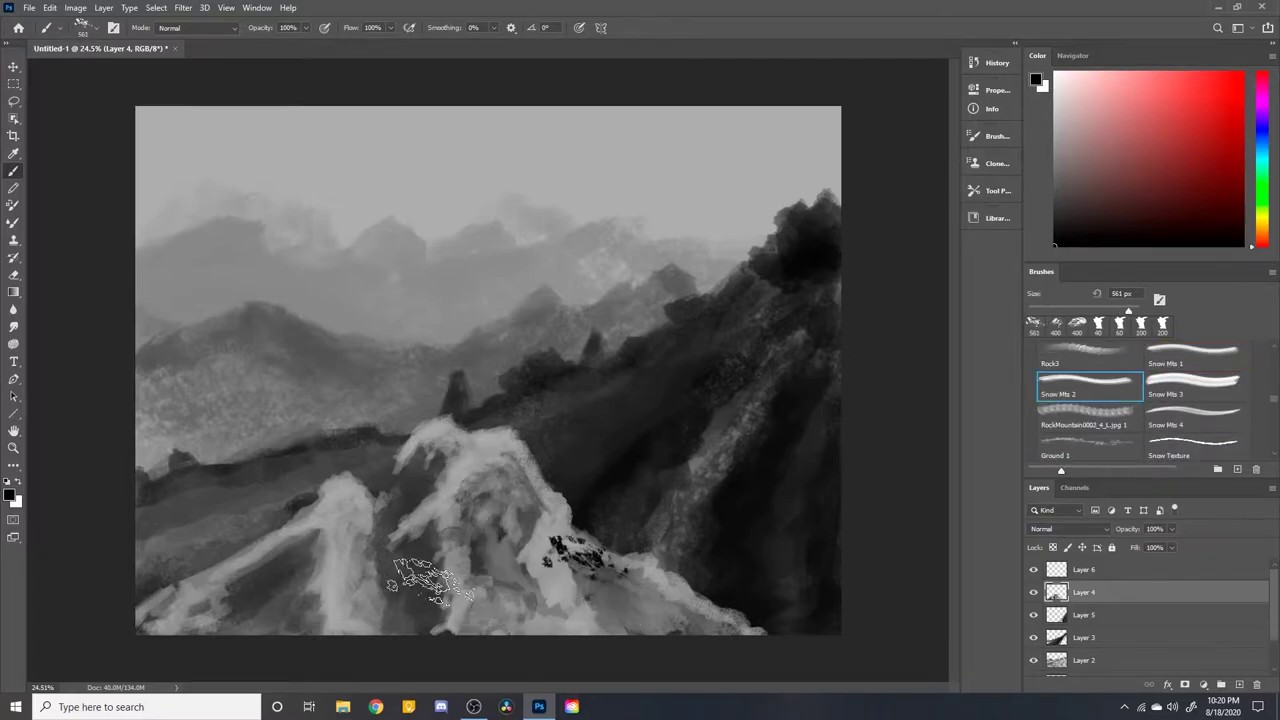
click(88, 27)
drag(440, 505, 410, 625)
key(bracketleft)
key(bracketleft)
key(bracketleft)
mouse_move(310, 620)
mouse_down()
mouse_move(250, 560)
mouse_move(320, 500)
mouse_up()
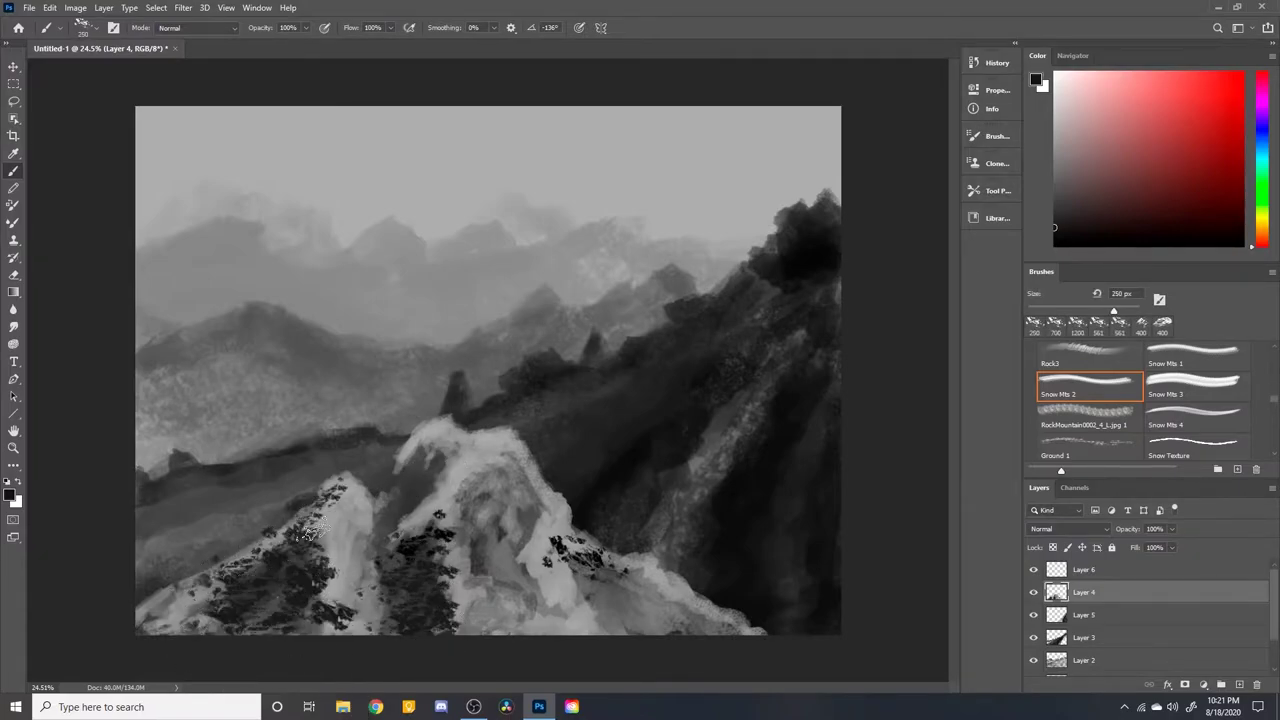
drag(420, 430, 440, 505)
drag(600, 610, 650, 560)
With Snow Mts 3, add lighter texture and snowy highlights to the centre ridge and slopes
key(period)
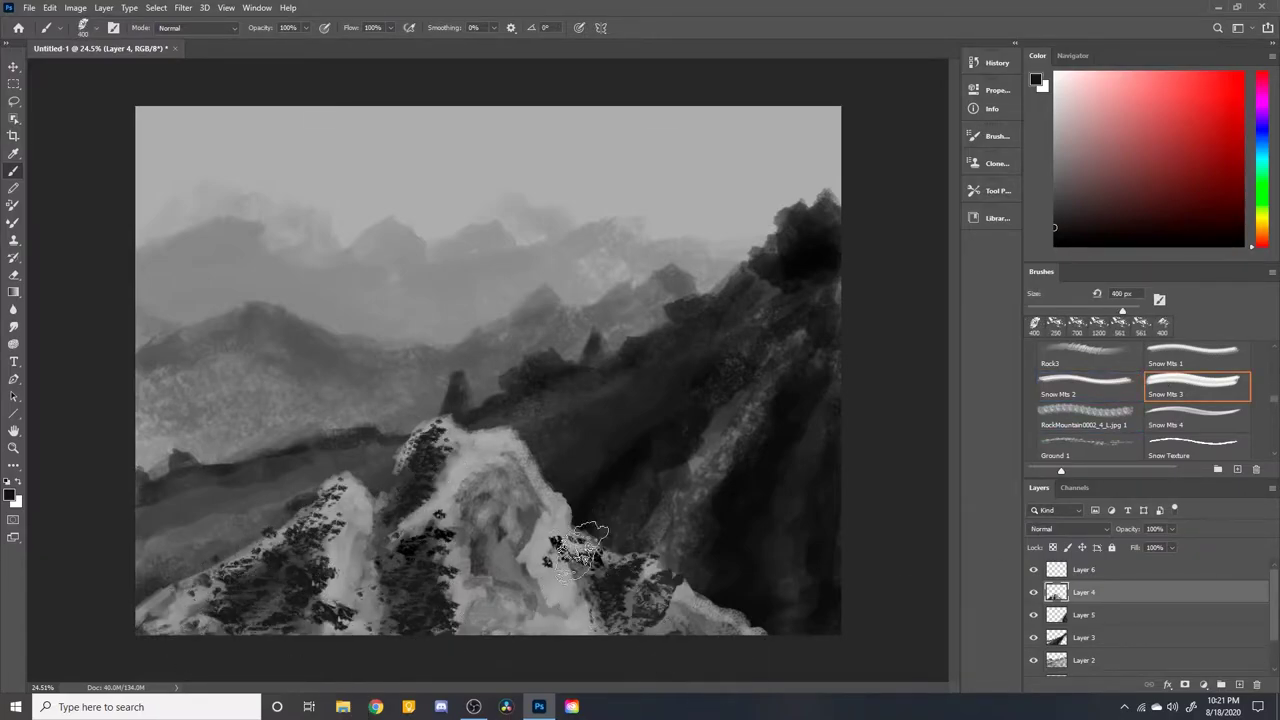
click(95, 27)
drag(470, 520, 480, 620)
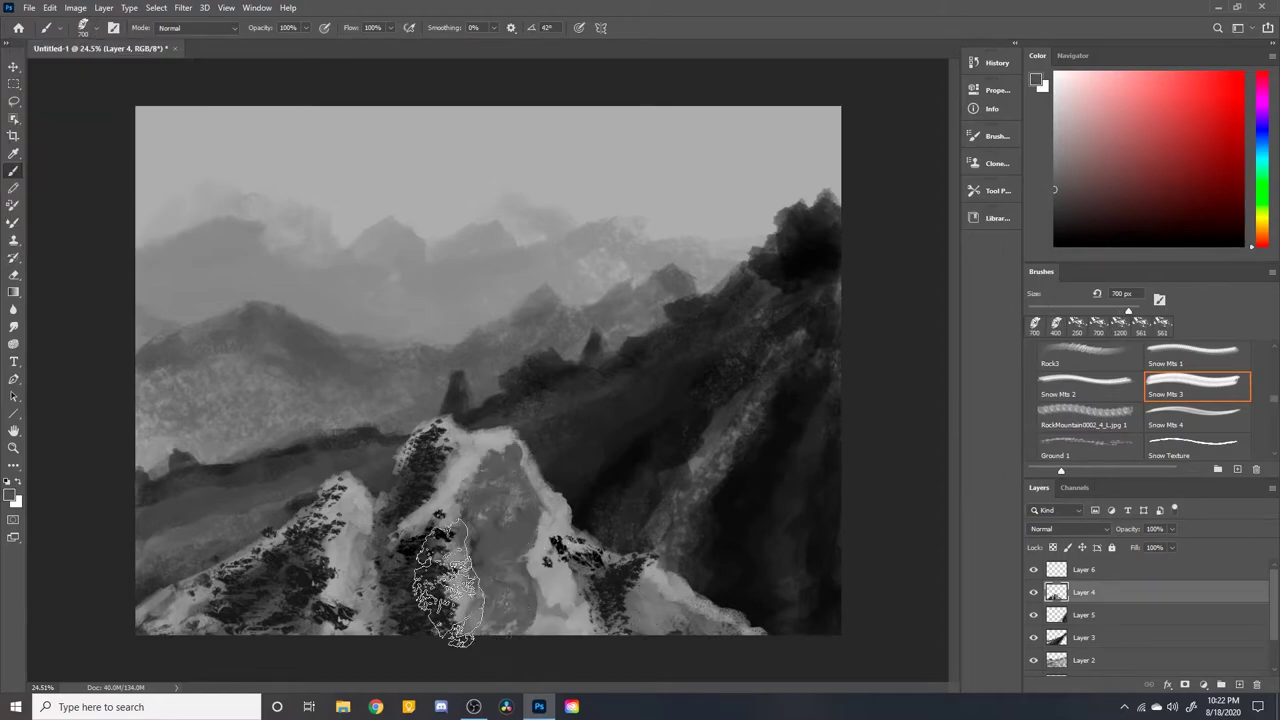
drag(320, 520, 430, 600)
drag(500, 460, 530, 540)
drag(480, 590, 520, 440)
drag(440, 550, 470, 420)
mouse_move(650, 620)
mouse_down()
mouse_move(700, 570)
mouse_move(760, 580)
mouse_up()
key(bracketleft)
key(bracketleft)
key(bracketleft)
drag(170, 610, 250, 550)
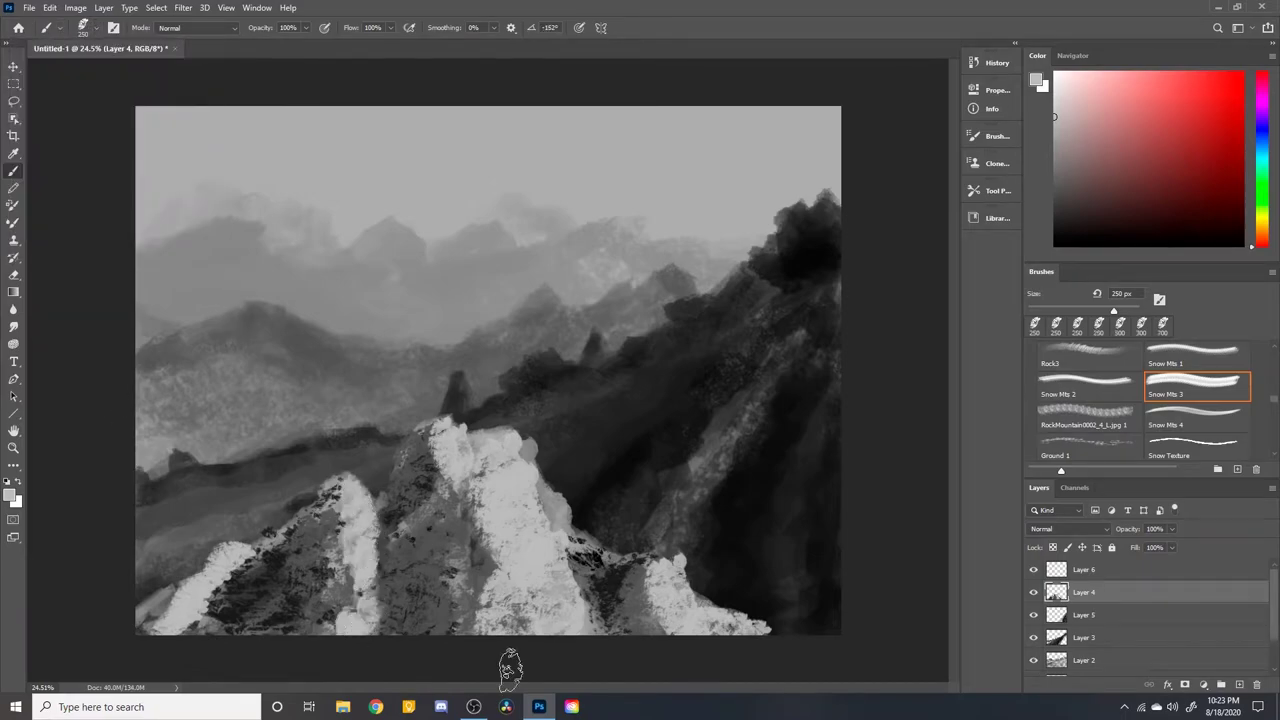
Add dark diagonal hatched texture to the lower mountains using the Snow Mts 4 brush
key(period)
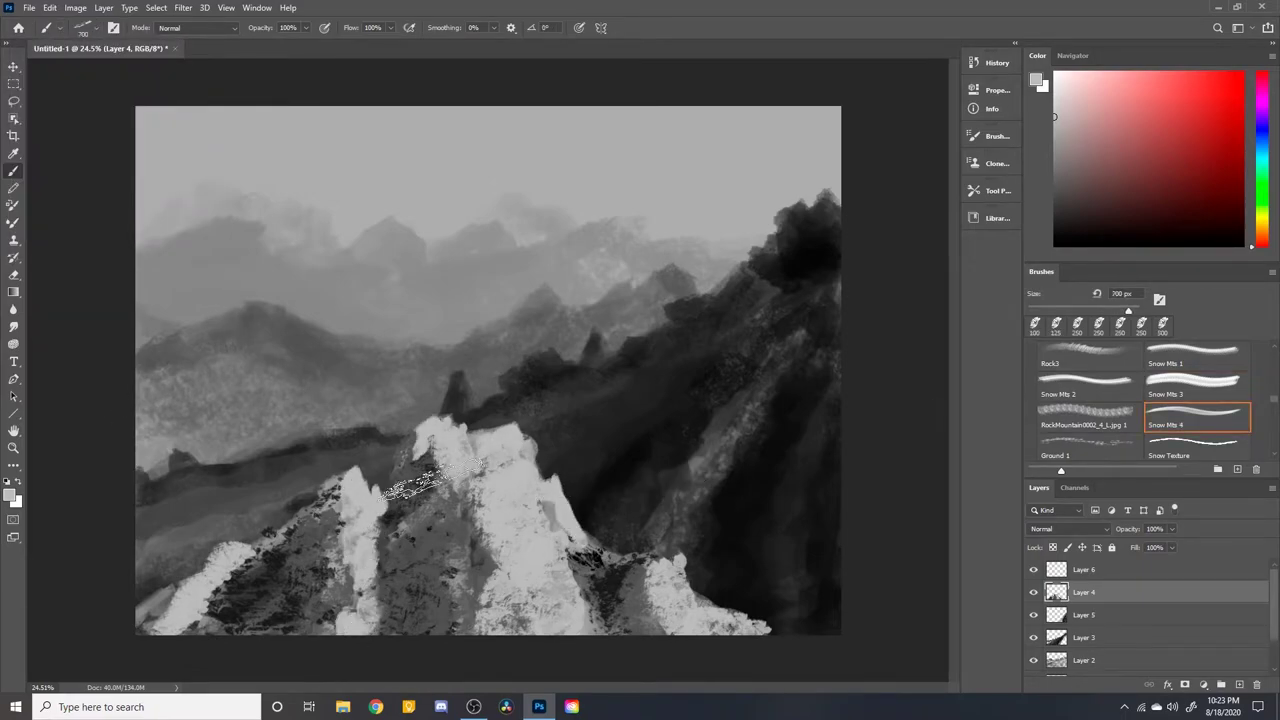
drag(440, 520, 445, 600)
drag(320, 565, 630, 600)
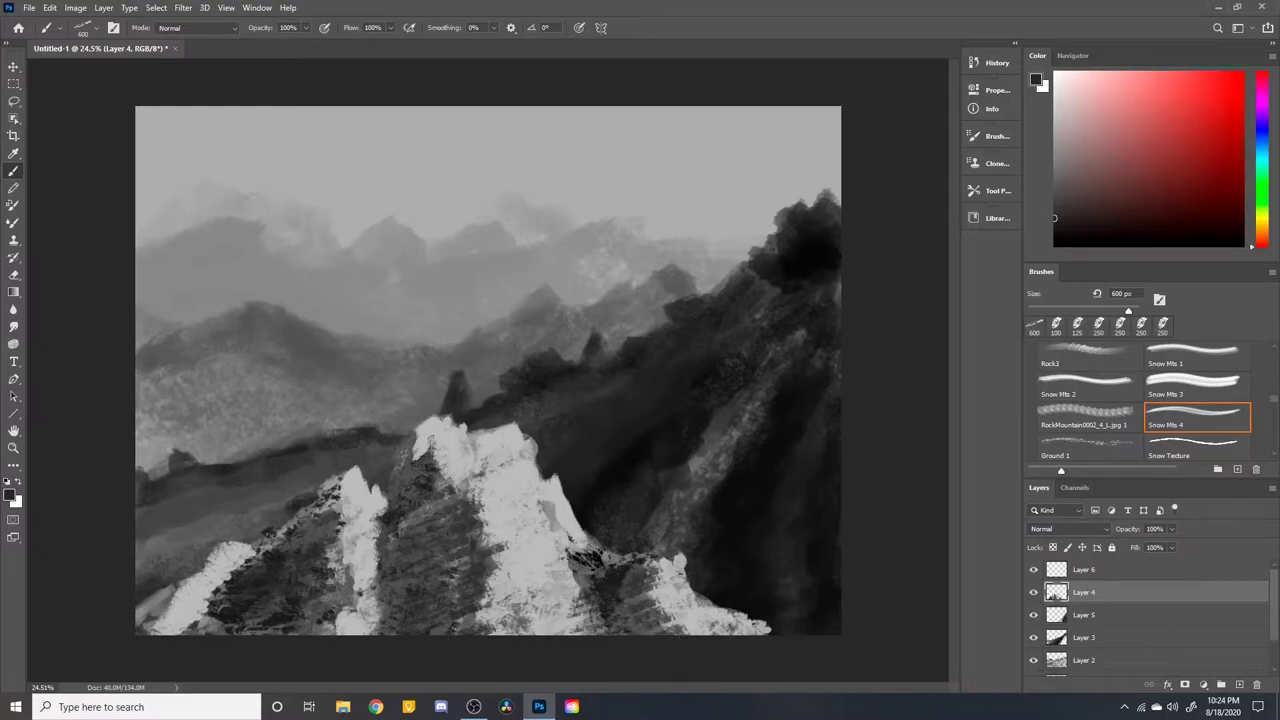
click(97, 33)
click(80, 209)
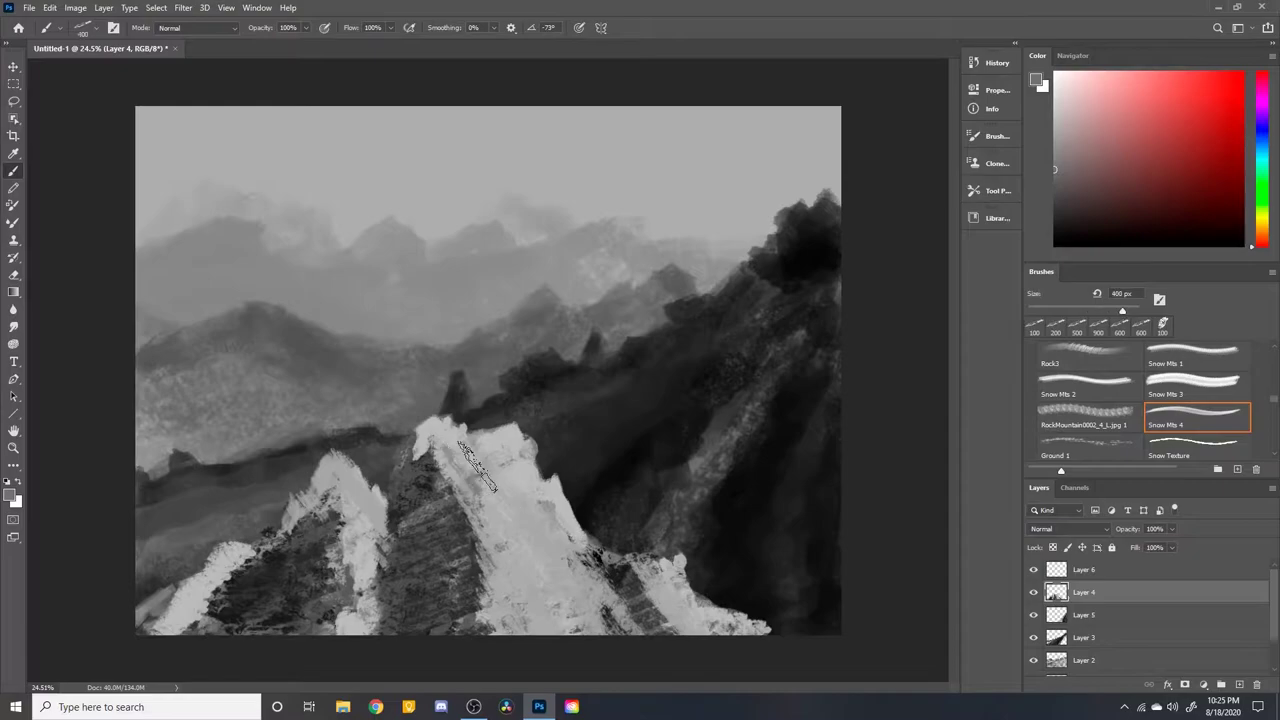
Back on Snow Mts 3, paint bright snow on the middle and left peaks and shade the middle peak grey
key(comma)
drag(514, 500, 560, 585)
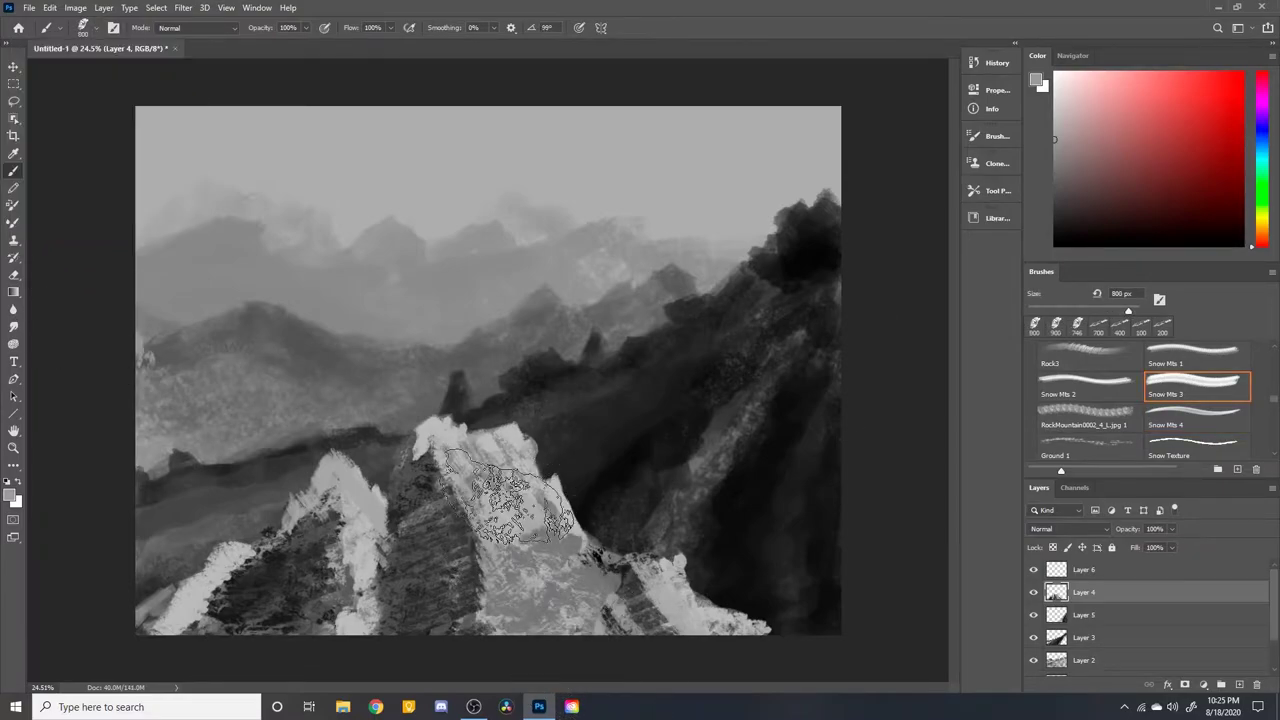
drag(510, 500, 590, 430)
drag(340, 470, 360, 560)
key(bracketleft)
drag(450, 440, 560, 580)
click(1068, 120)
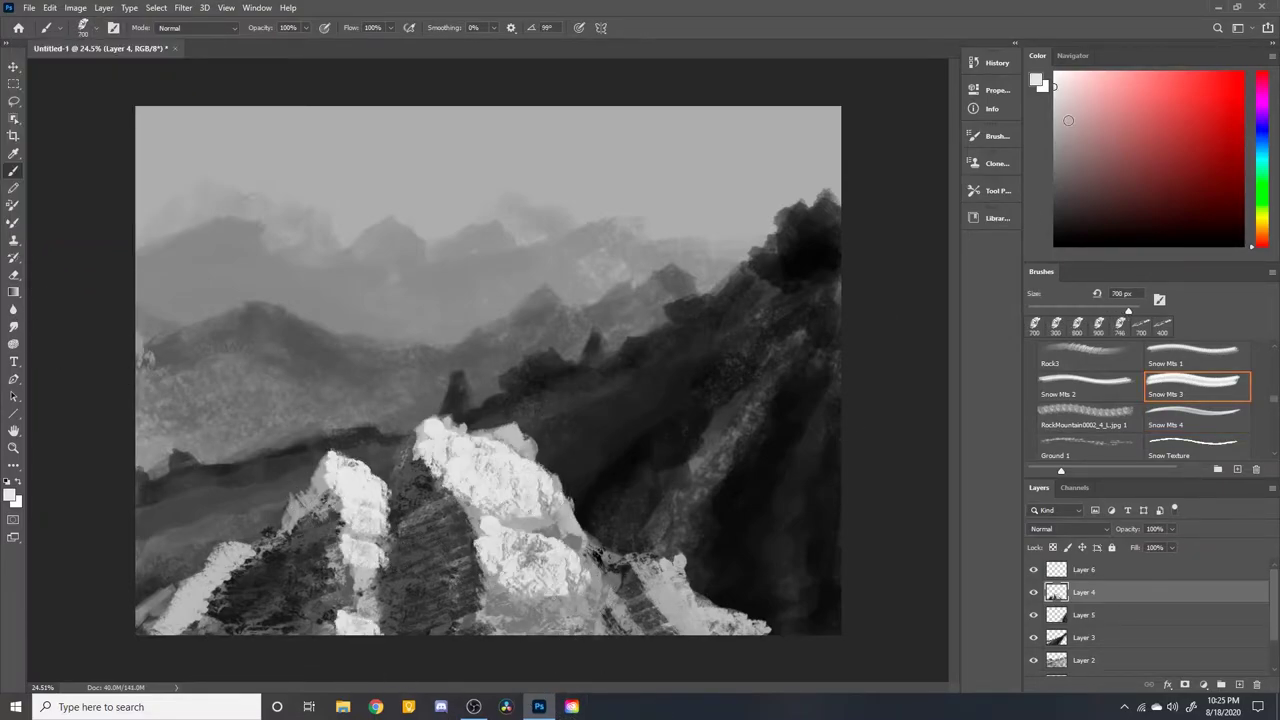
drag(480, 480, 560, 560)
key(bracketleft)
key(bracketleft)
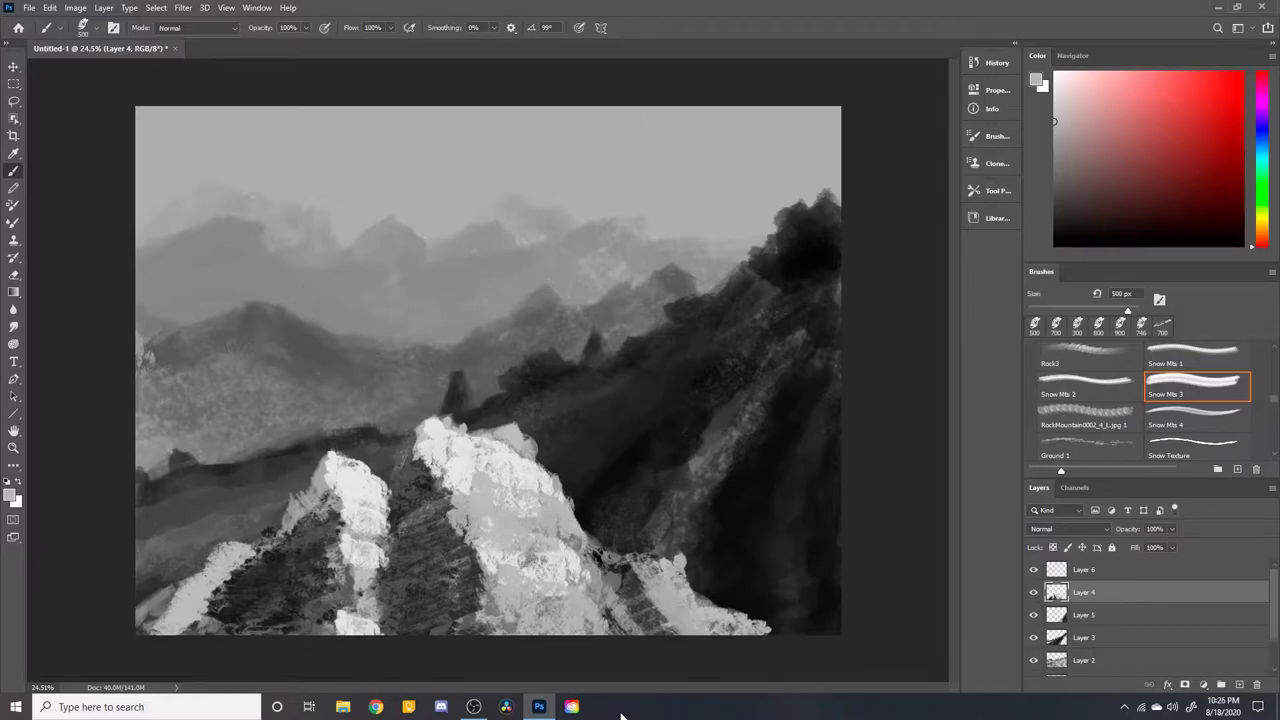
Try a soft light grey stroke across the sky on a new layer, then undo it
click(1050, 575)
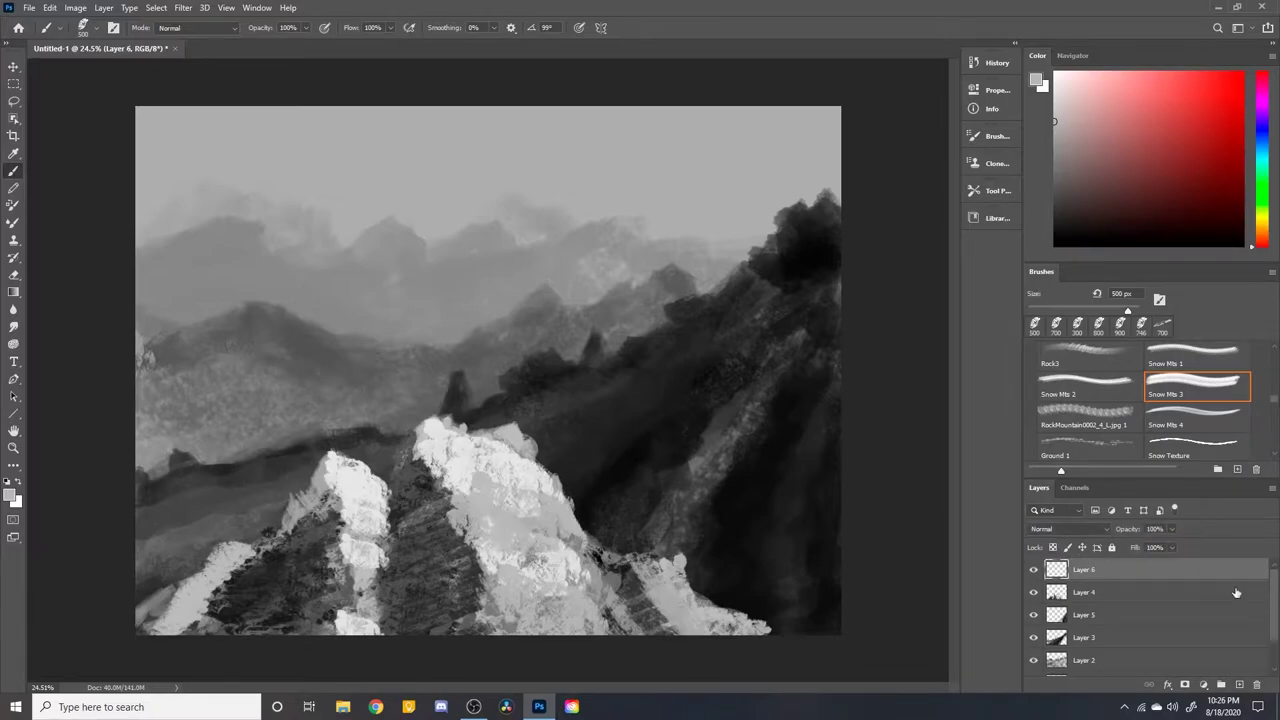
key(ctrl+shift+alt+n)
click(1053, 88)
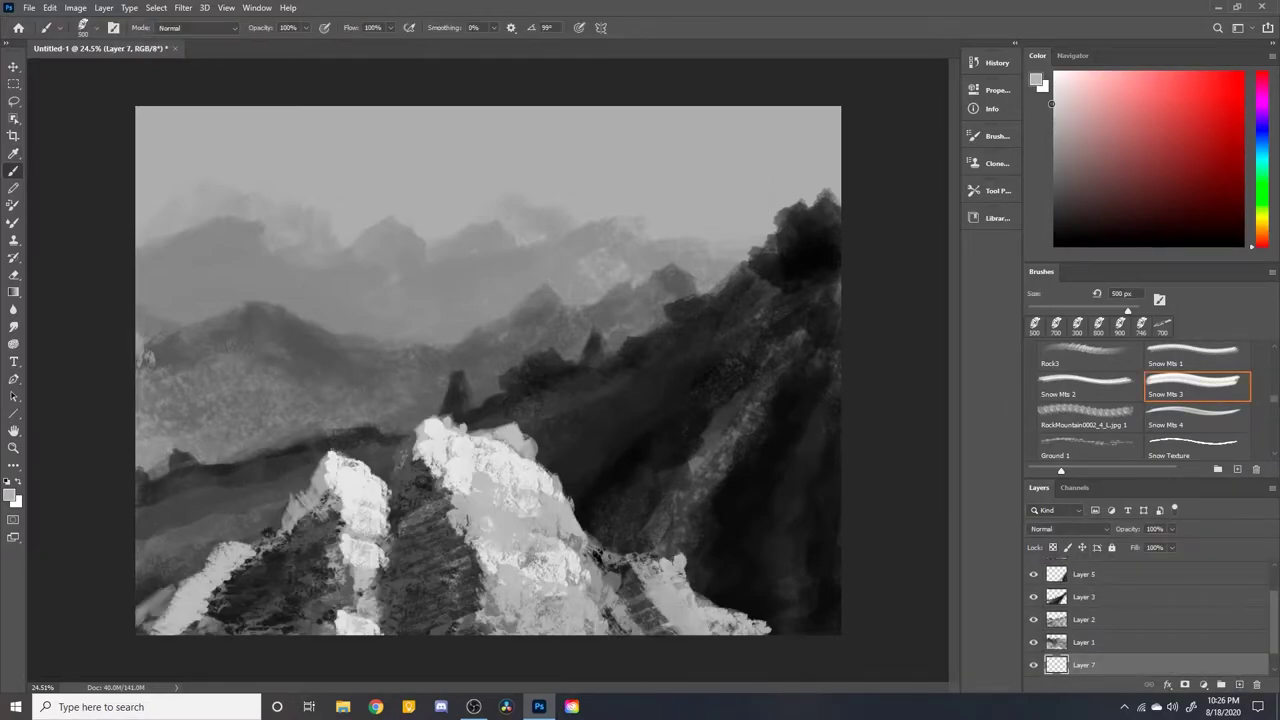
drag(790, 195, 253, 180)
key(ctrl+z)
scroll(1093, 420, down, 5)
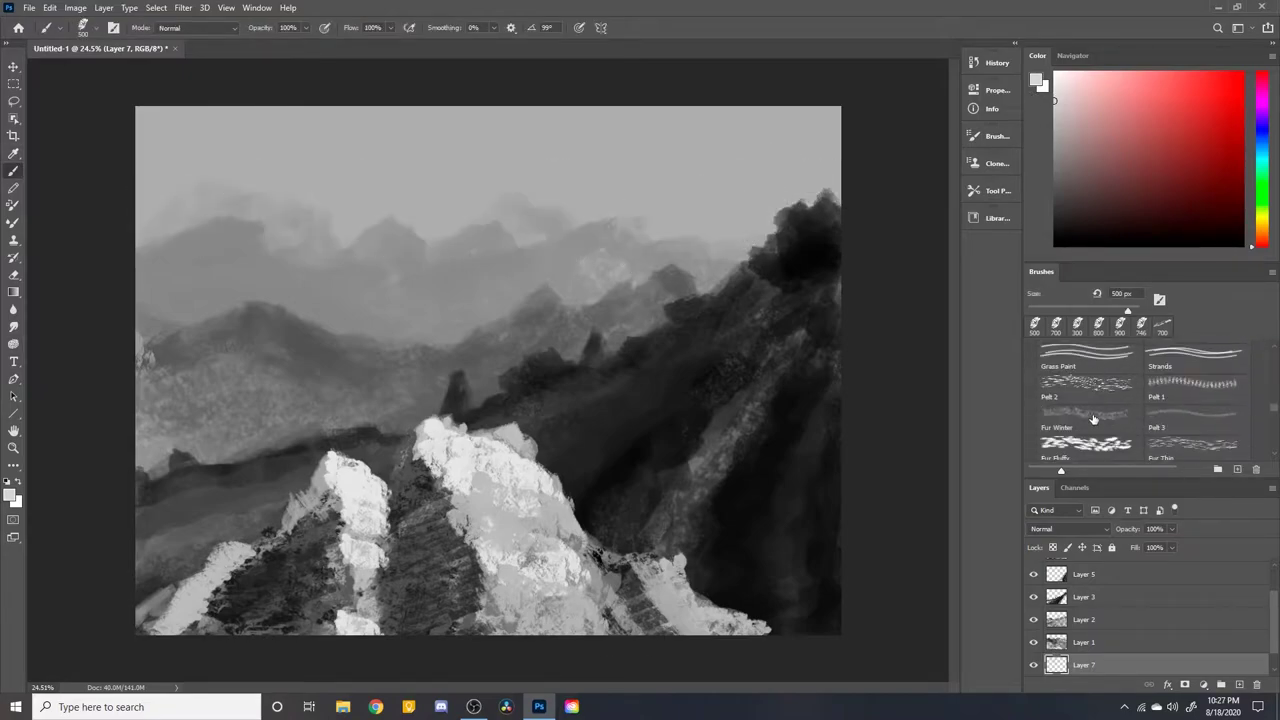
On Layer 6, paint dark pine forest down the right slope with a 900 px Pine Forest brush
key(period)
key(period)
key(period)
key(alt+period)
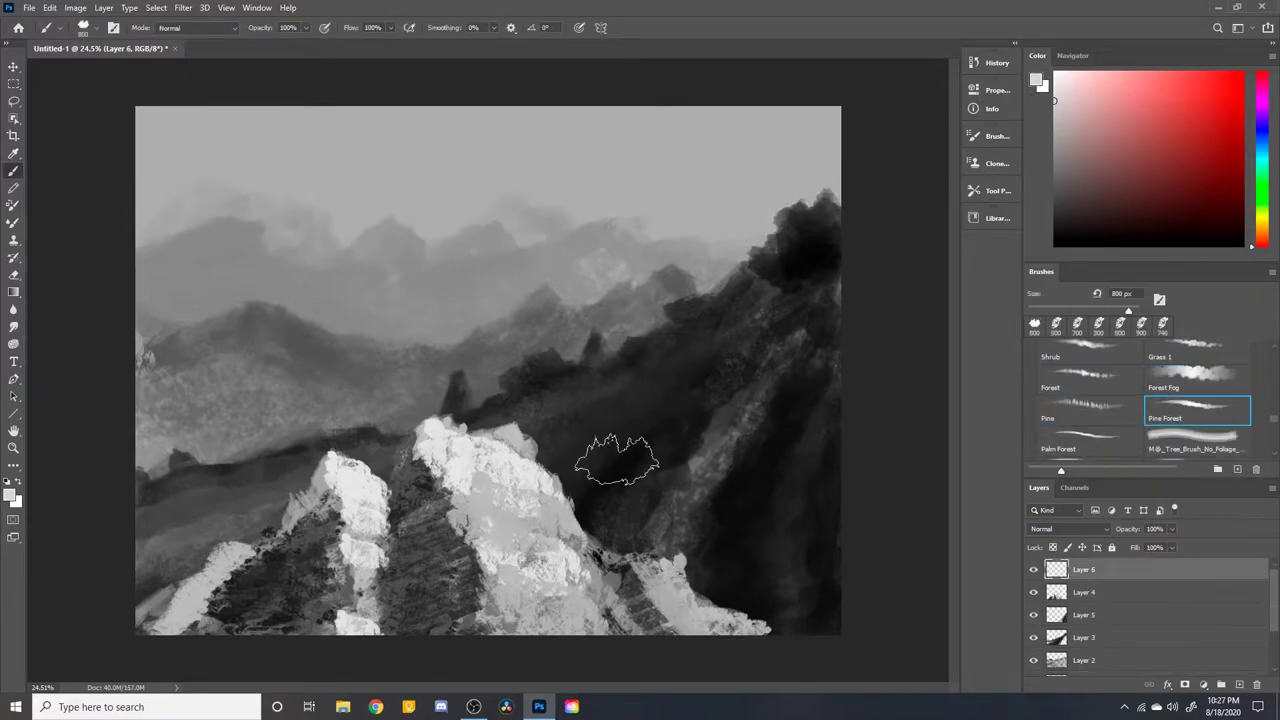
key(x)
key(d)
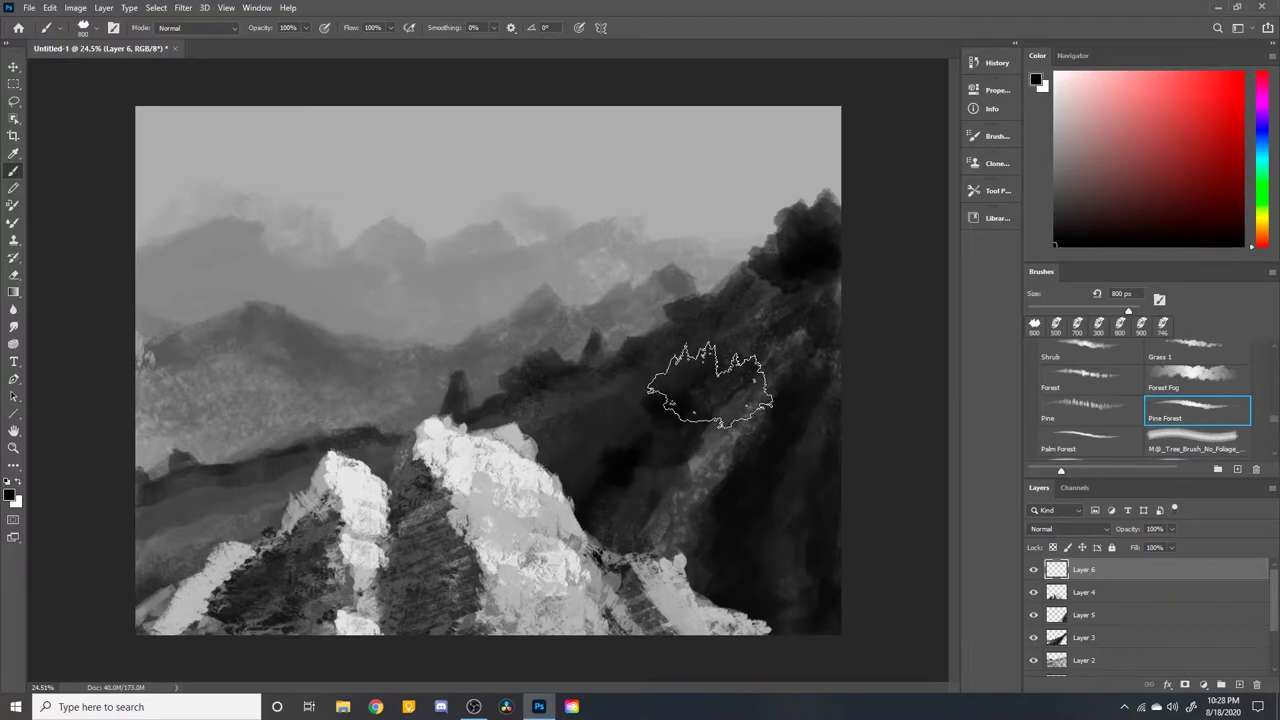
key(bracketright)
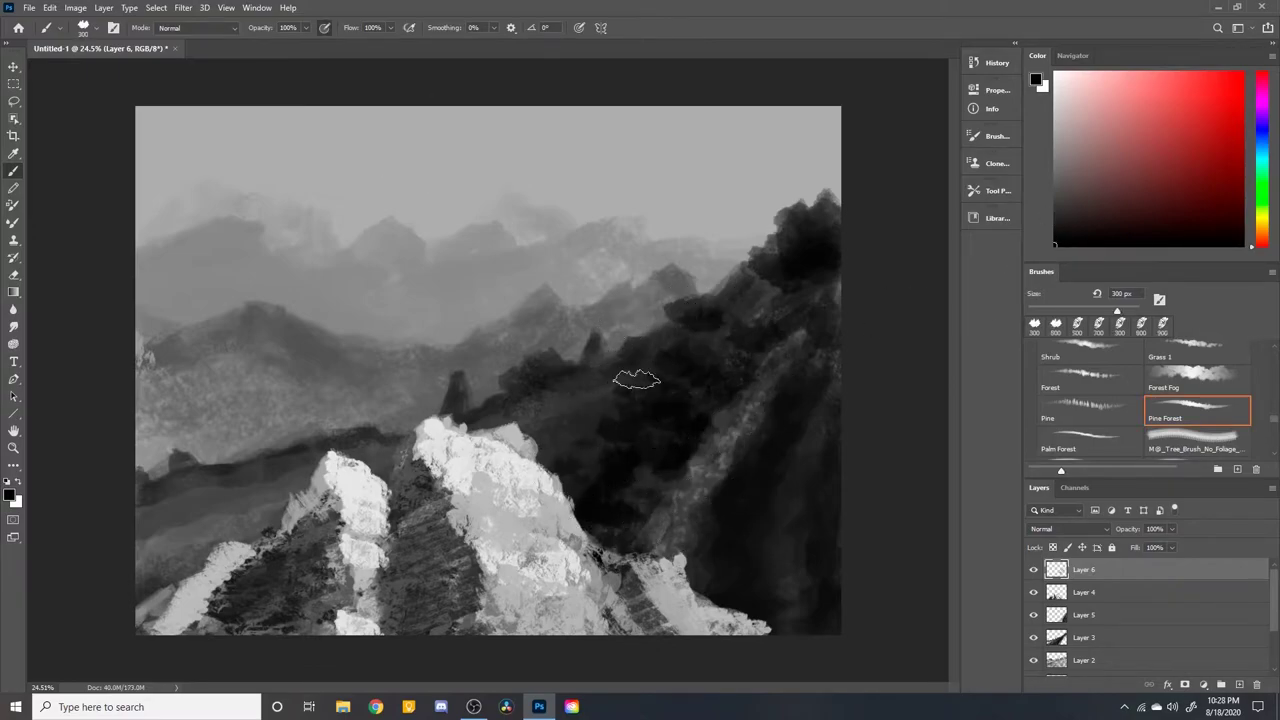
drag(637, 380, 730, 580)
Paint a dark grey tree line from the left edge toward the mountains with the Pine brush
click(1120, 411)
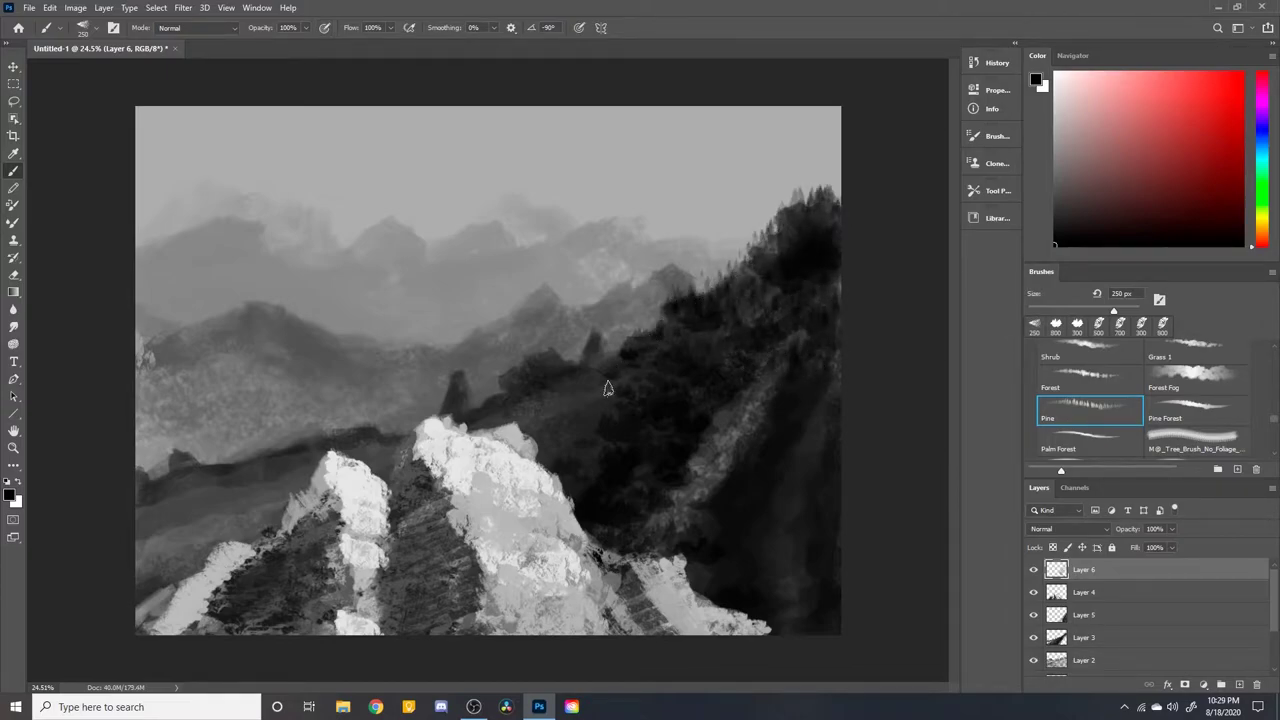
alt+click(622, 460)
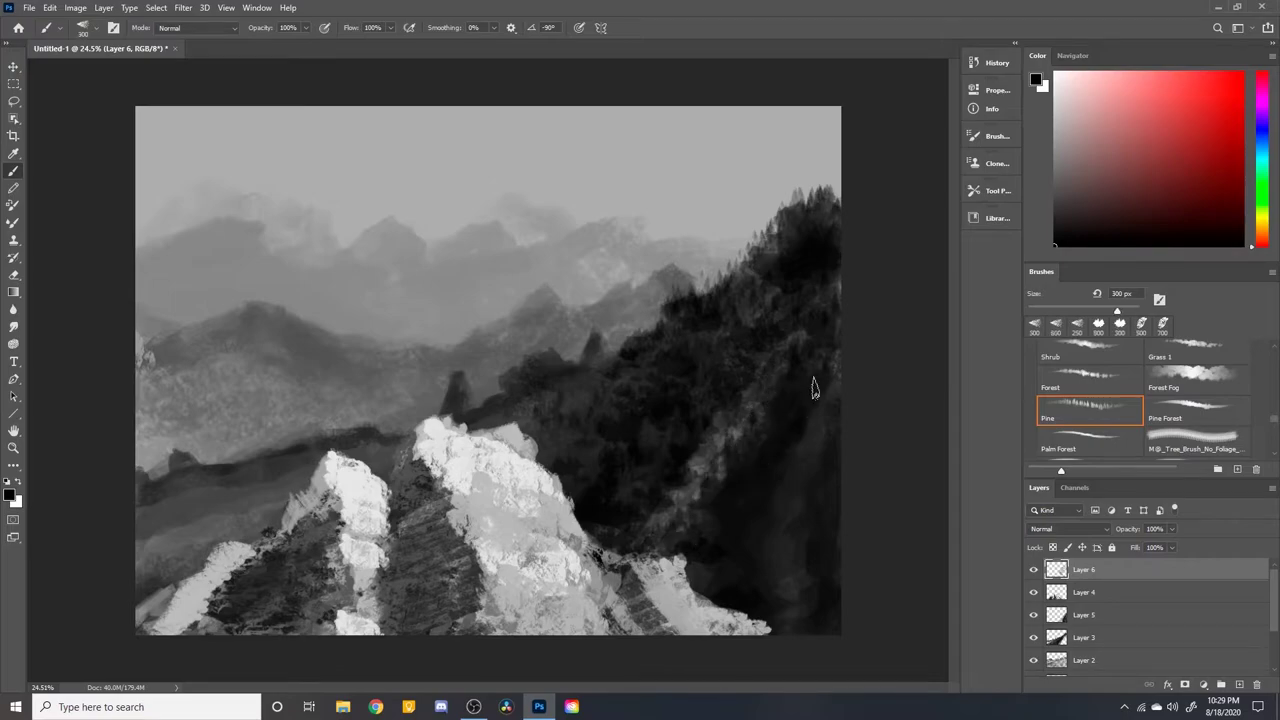
drag(530, 358, 140, 470)
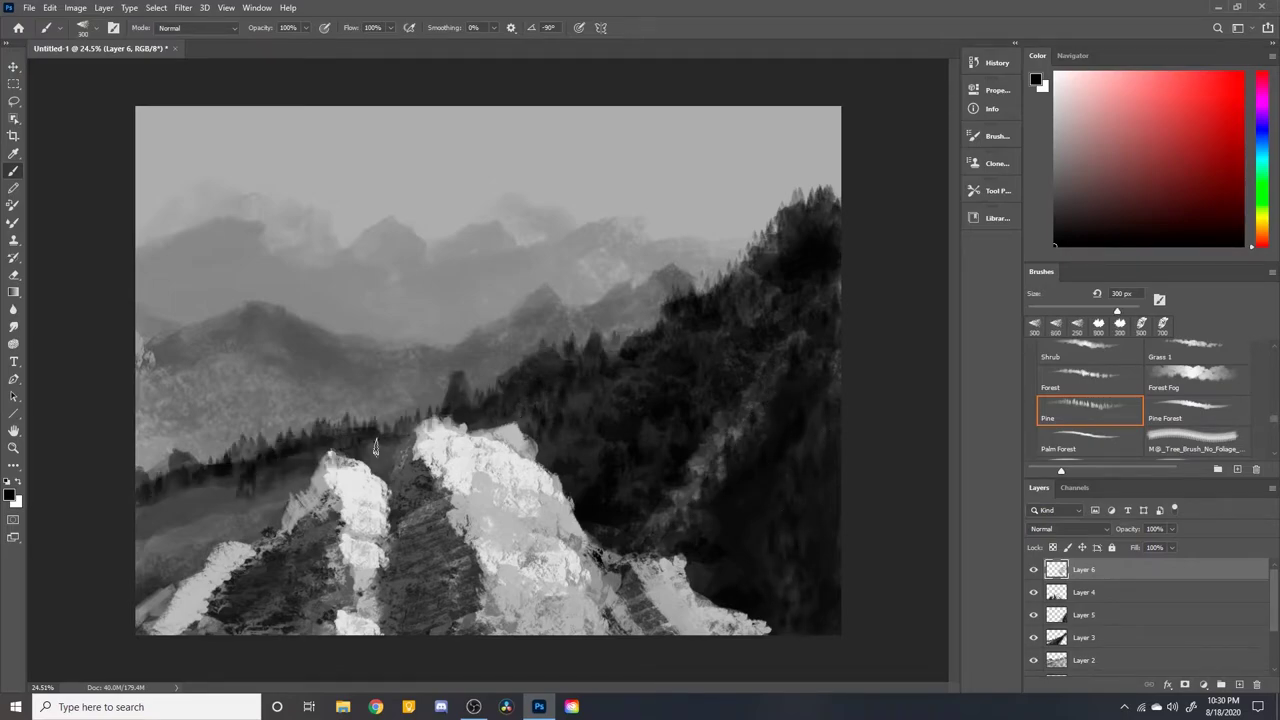
mouse_move(600, 400)
mouse_down()
mouse_move(140, 500)
mouse_move(500, 390)
mouse_up()
Add lighter mid-grey pine texture to the right forest, then darken the right and lower-left forest
alt+click(668, 352)
drag(668, 352, 790, 470)
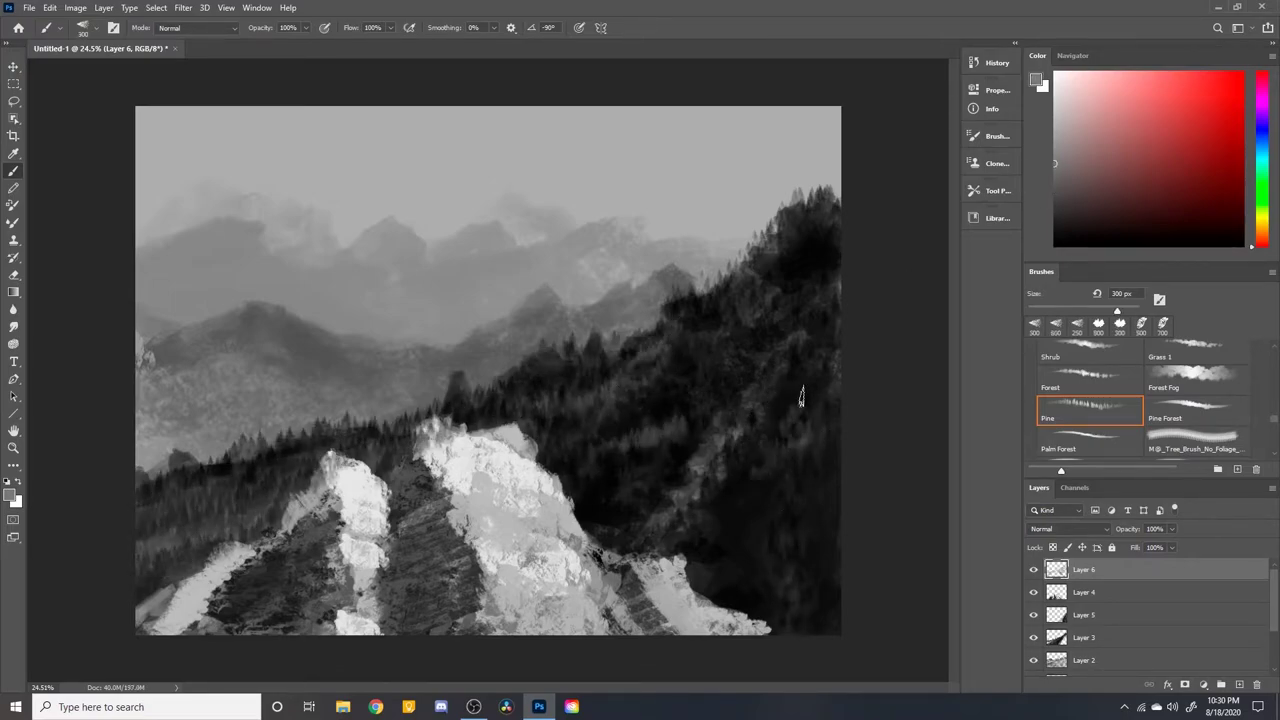
drag(810, 400, 818, 205)
drag(815, 260, 760, 610)
drag(810, 300, 790, 600)
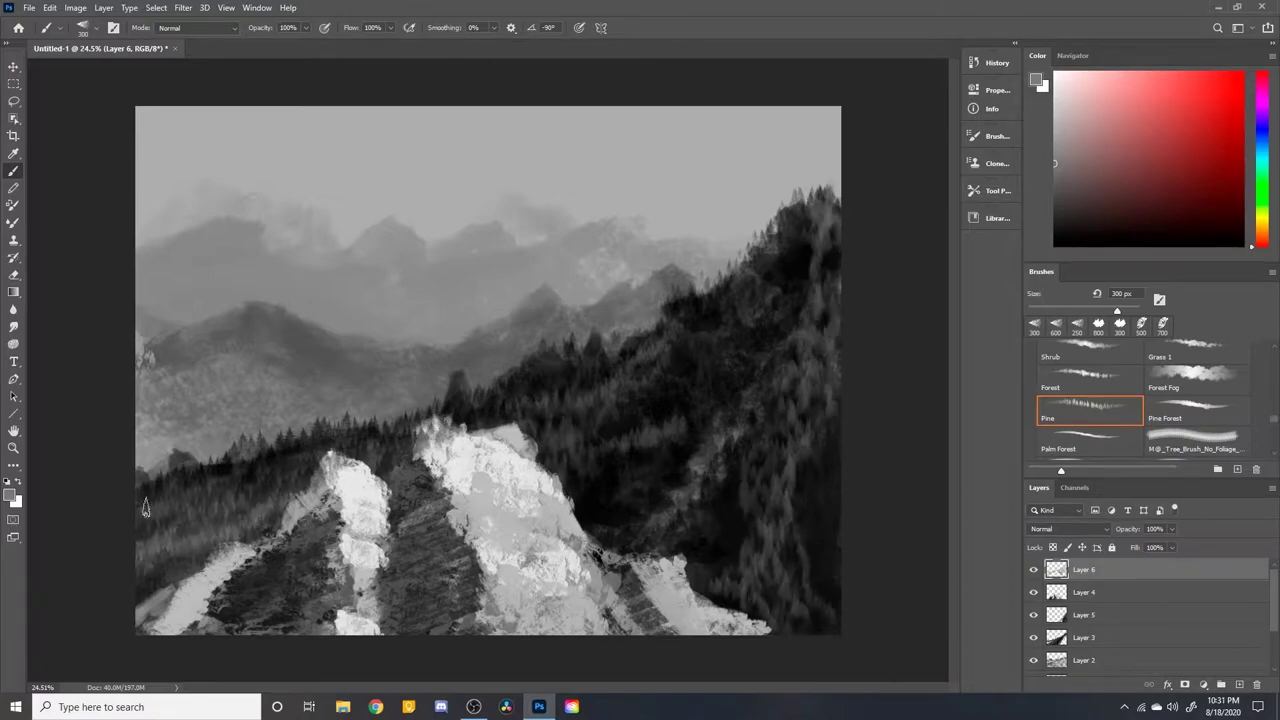
drag(614, 455, 795, 527)
key(bracketright)
key(bracketright)
mouse_move(750, 425)
mouse_down()
mouse_move(754, 466)
mouse_move(723, 429)
mouse_move(686, 423)
mouse_move(221, 518)
mouse_move(457, 399)
mouse_up()
key(bracketleft)
key(bracketleft)
key(bracketleft)
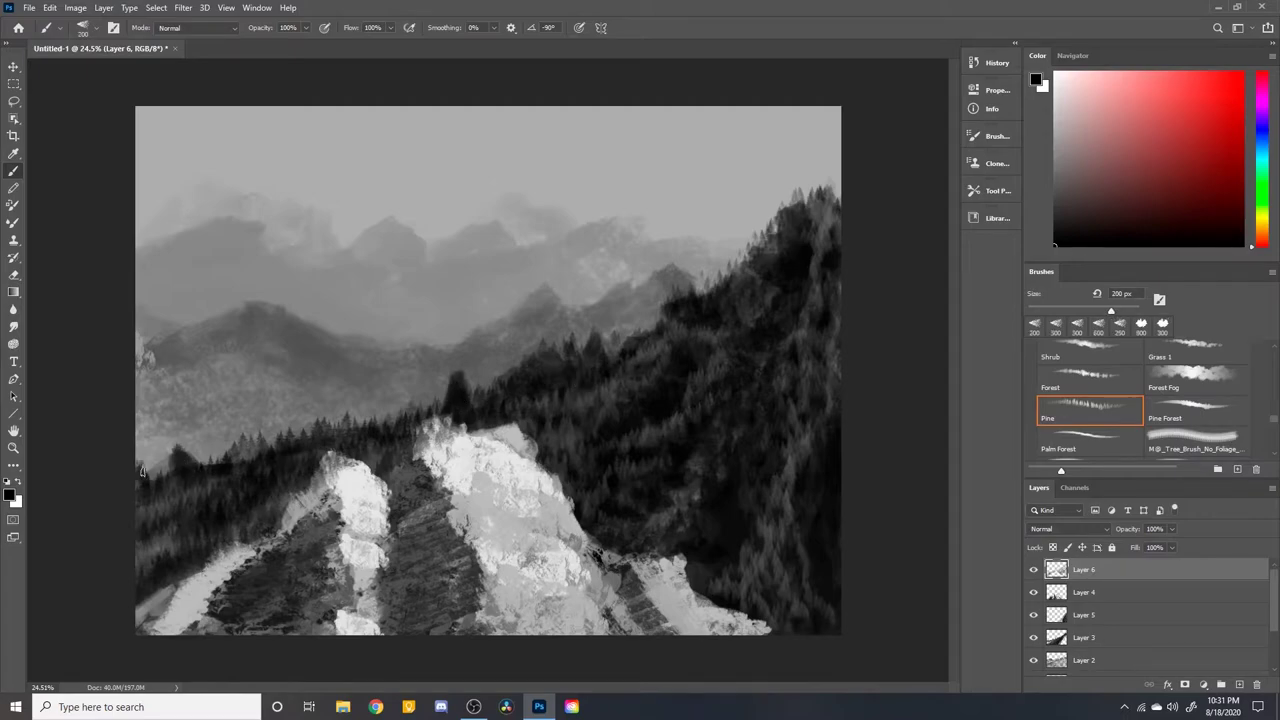
Move Layer 6 below Layer 4 and add a new layer above Layer 2
drag(1084, 569, 1084, 598)
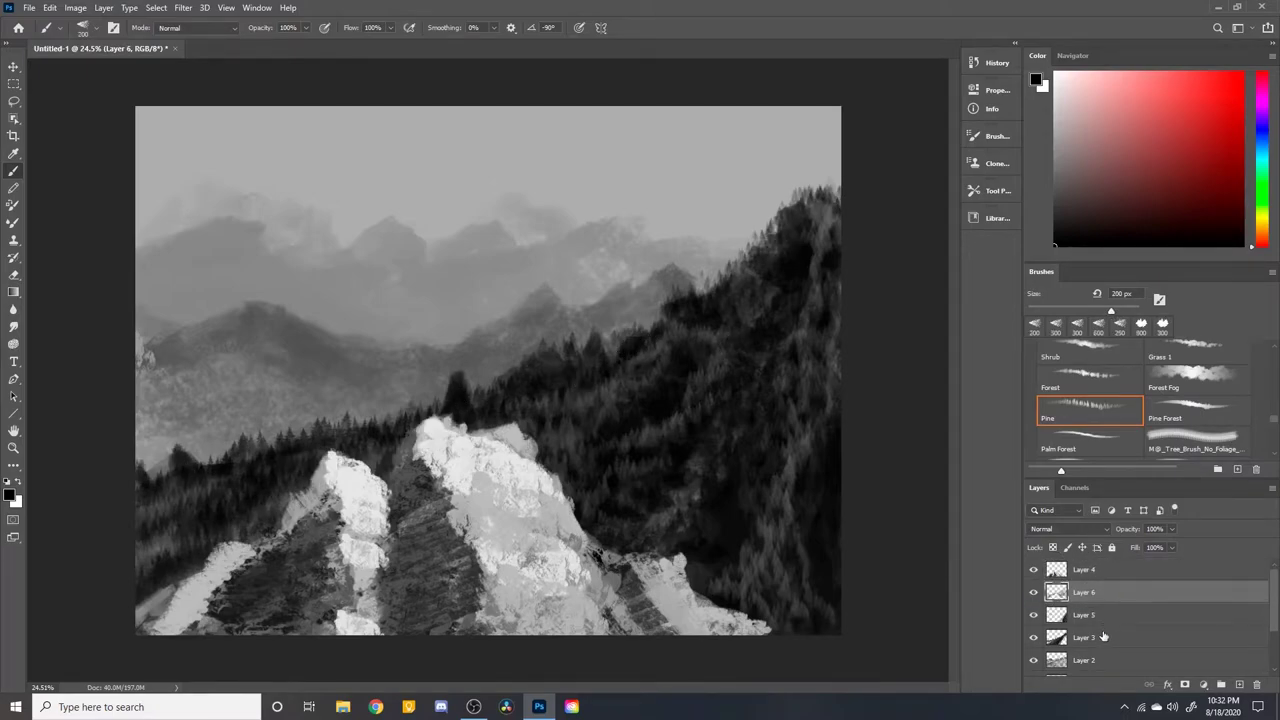
click(1108, 661)
click(1240, 684)
key(bracketright)
Paint pine trees along the left ridges and hillside, then lower the tree layer's opacity
drag(150, 360, 260, 333)
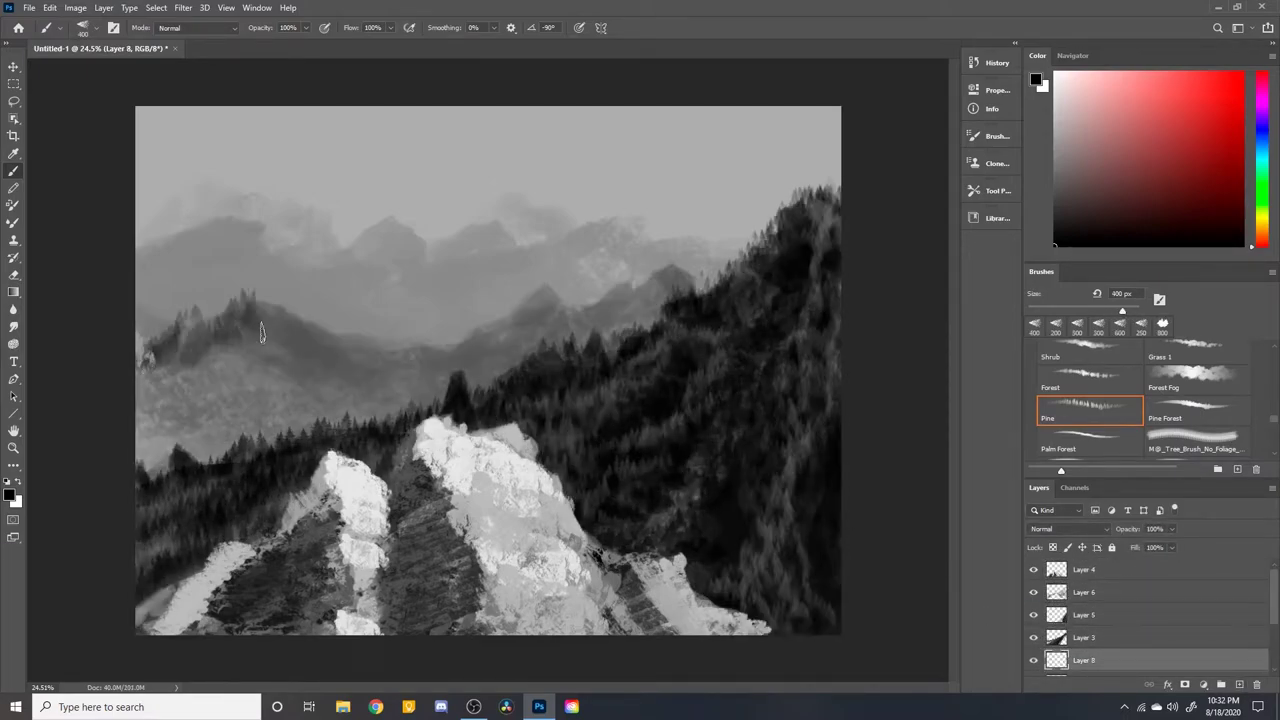
drag(182, 412, 326, 372)
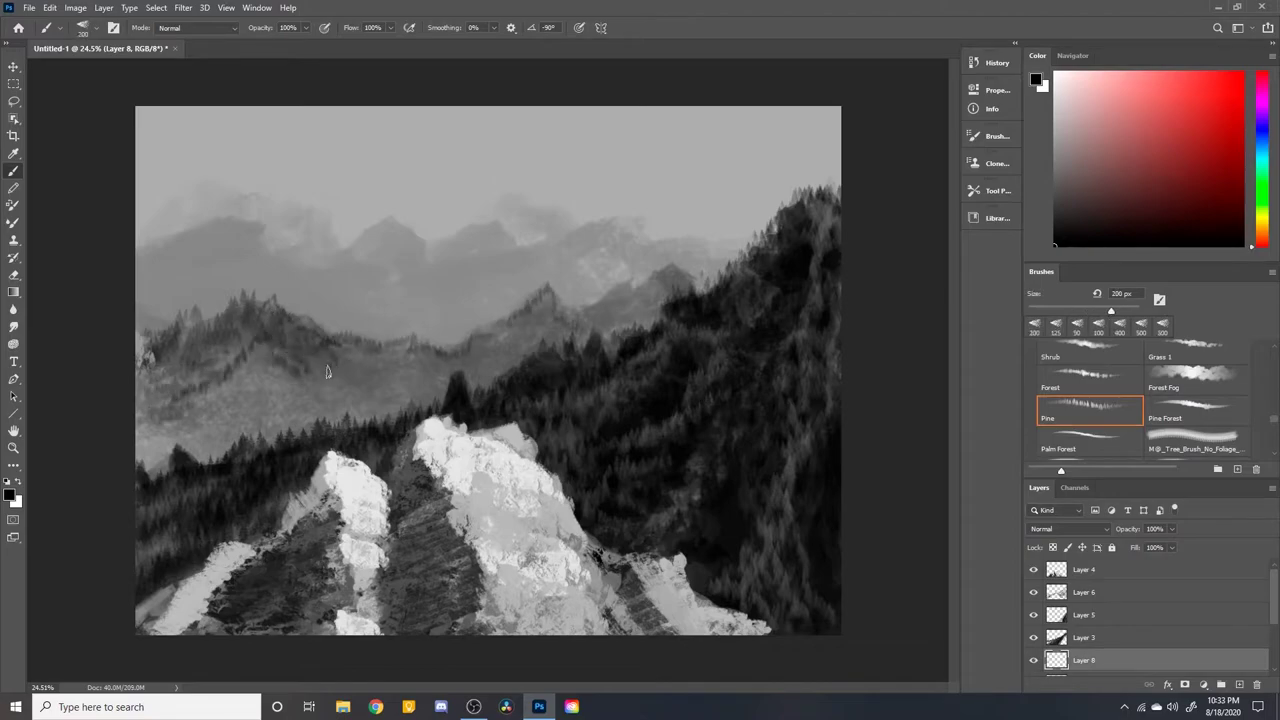
drag(419, 366, 508, 374)
mouse_move(170, 450)
mouse_down()
mouse_move(310, 375)
mouse_move(295, 365)
mouse_move(198, 408)
mouse_up()
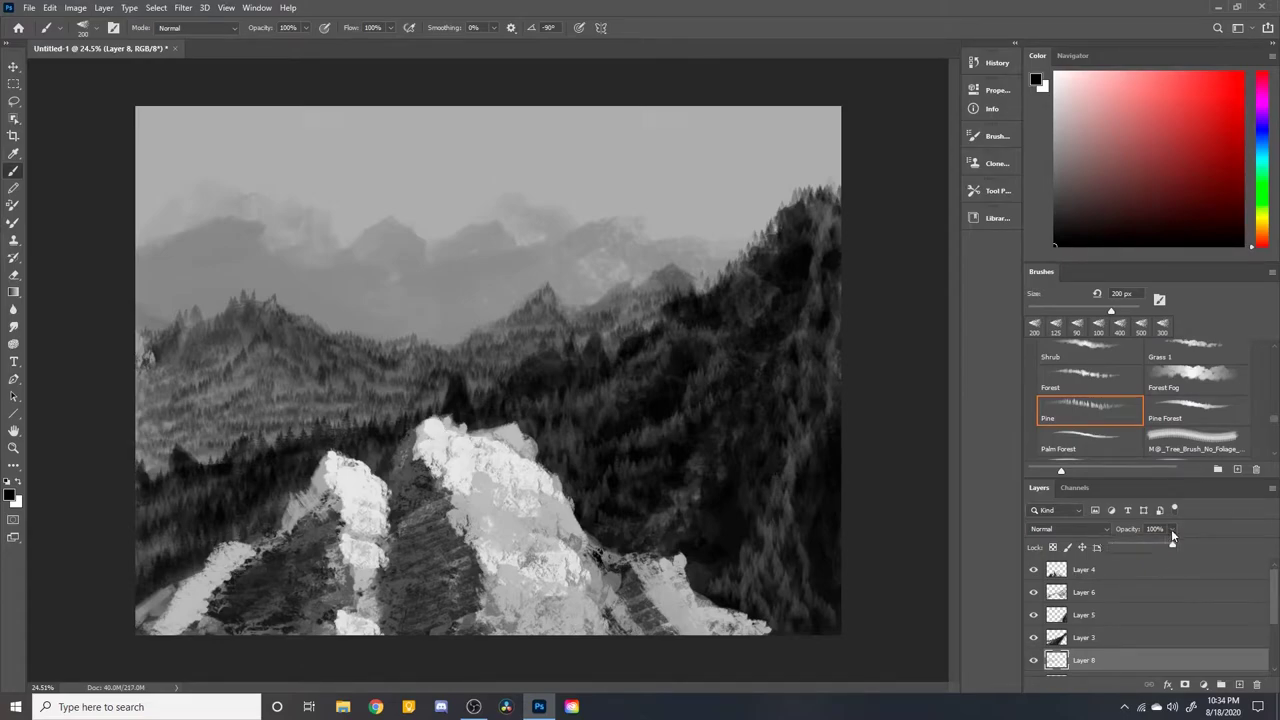
drag(1171, 537, 1123, 548)
Add subtle texture to the misty mountains on Layer 1 with a 500 px brush
double_click(1150, 664)
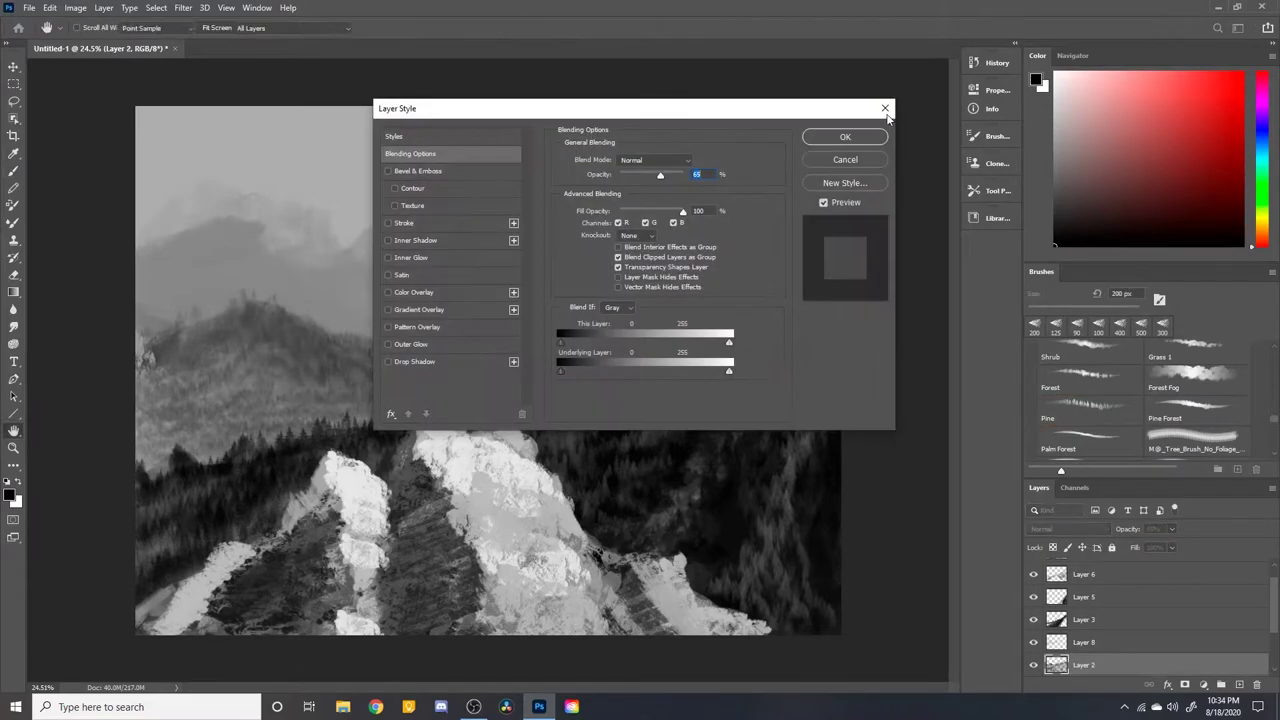
click(885, 109)
scroll(1150, 600, down, 3)
click(1083, 619)
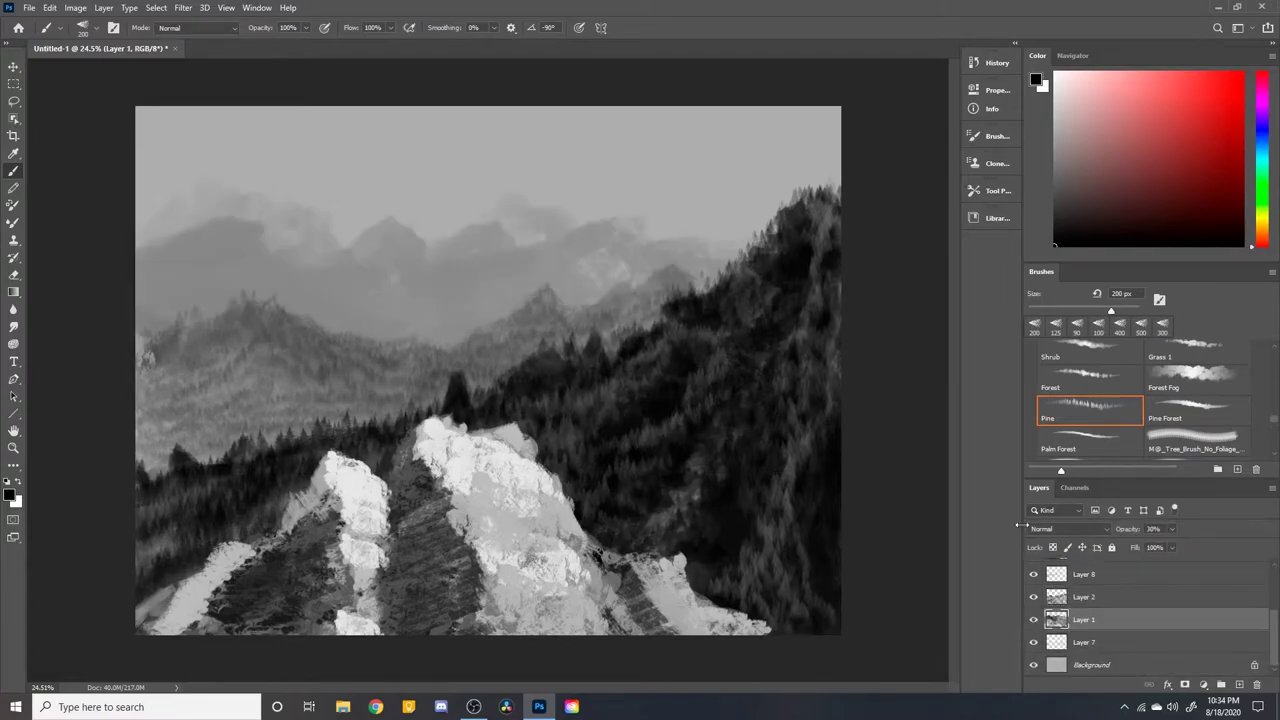
key(alt+bracketright)
key(alt+bracketright)
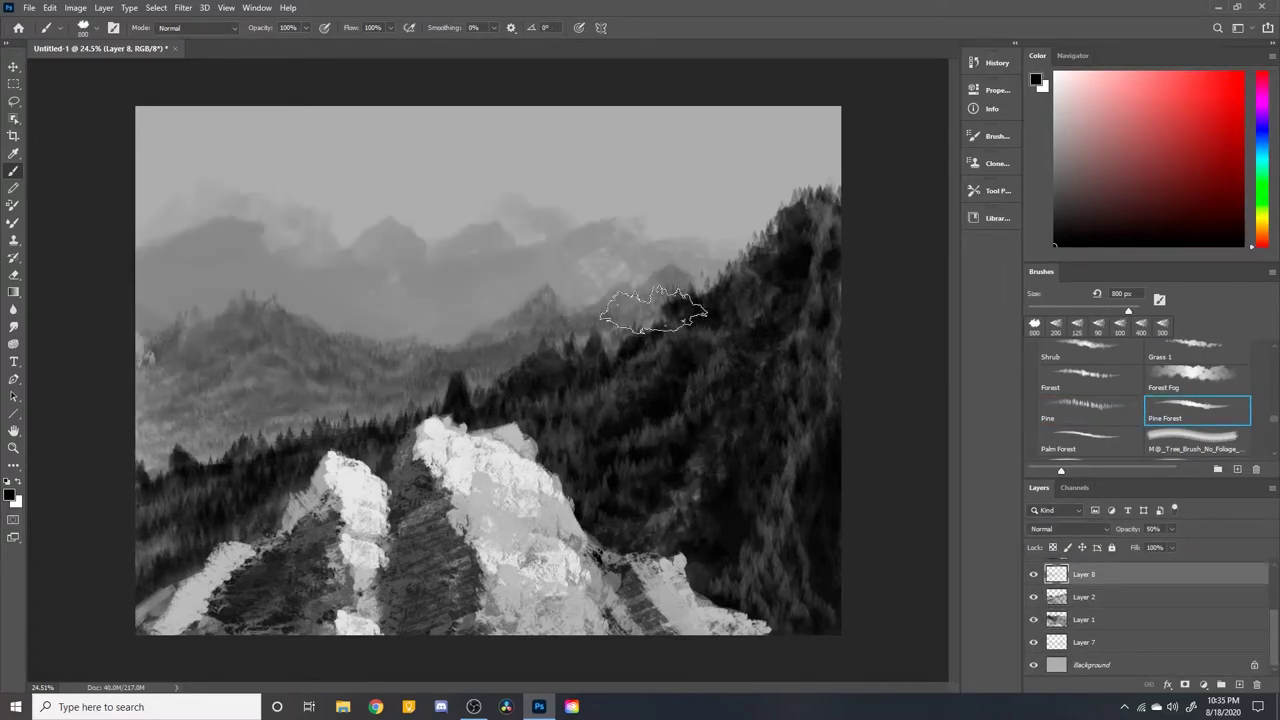
key(alt+bracketleft)
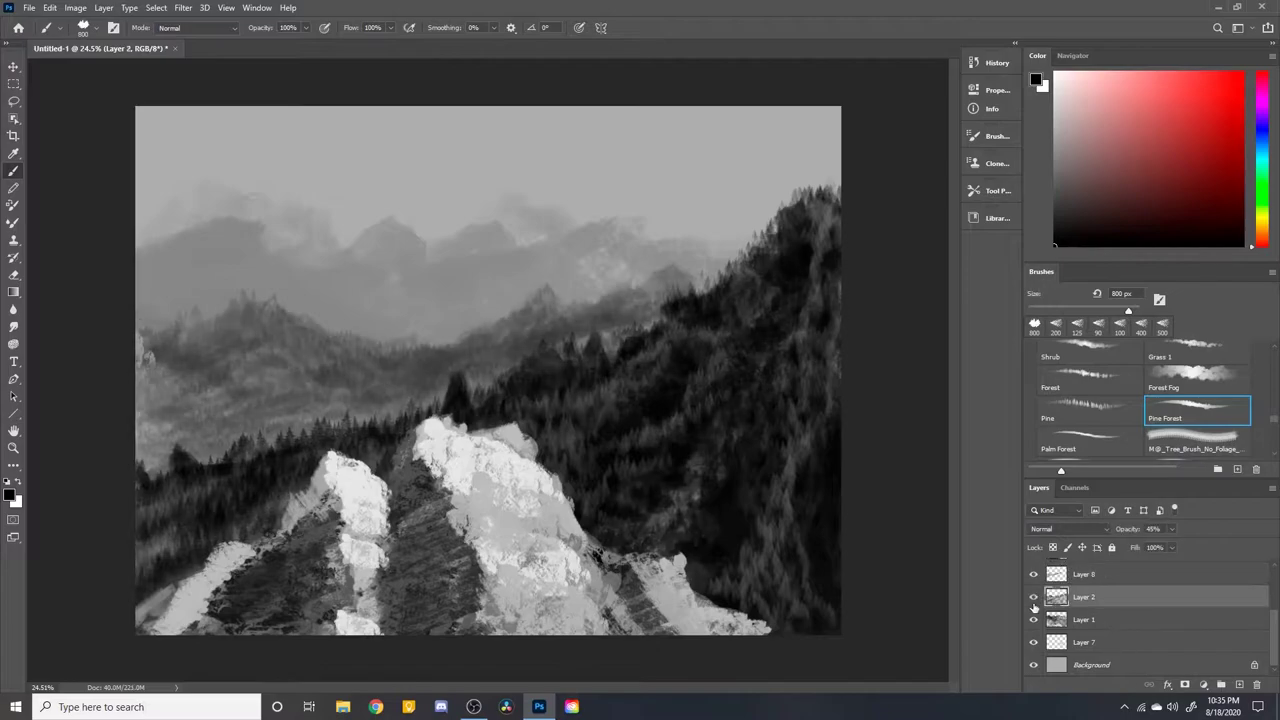
key(alt+bracketleft)
key(bracketleft)
key(bracketleft)
key(bracketleft)
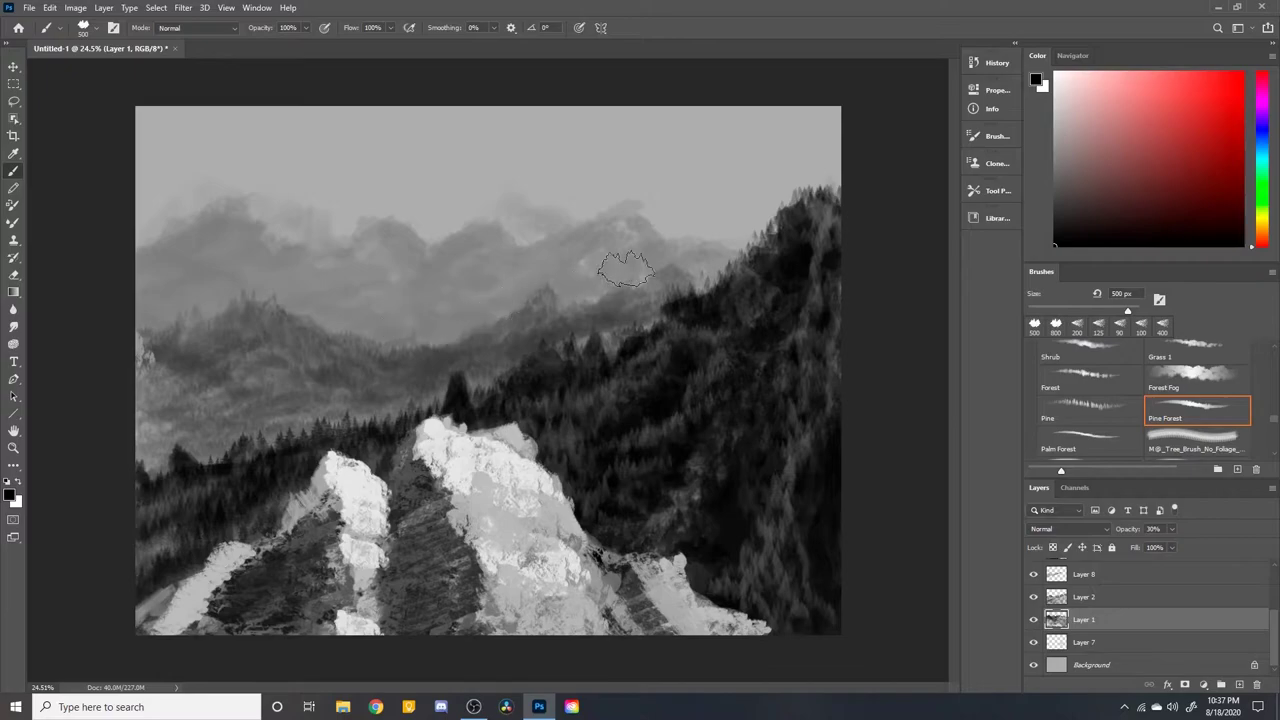
drag(626, 268, 563, 265)
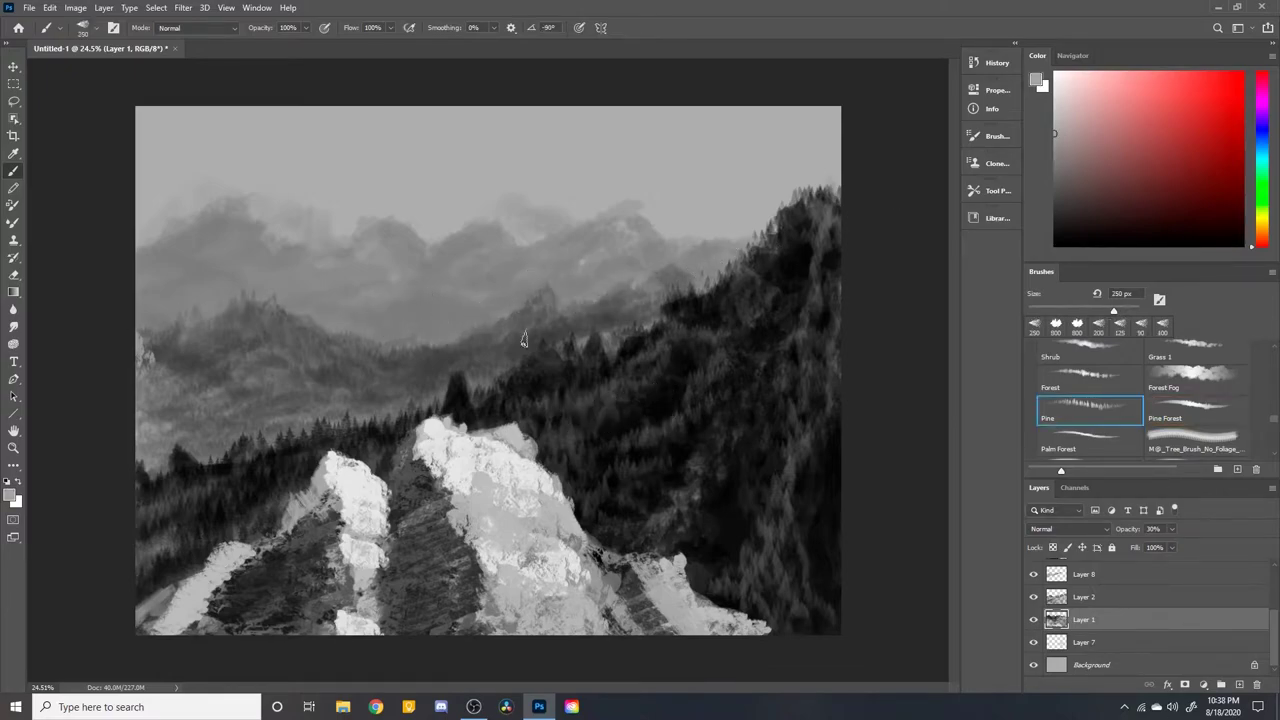
Paint black 1000 px Pine Forest bands across the mid-canvas hills on Layer 7, then fade them
click(1066, 648)
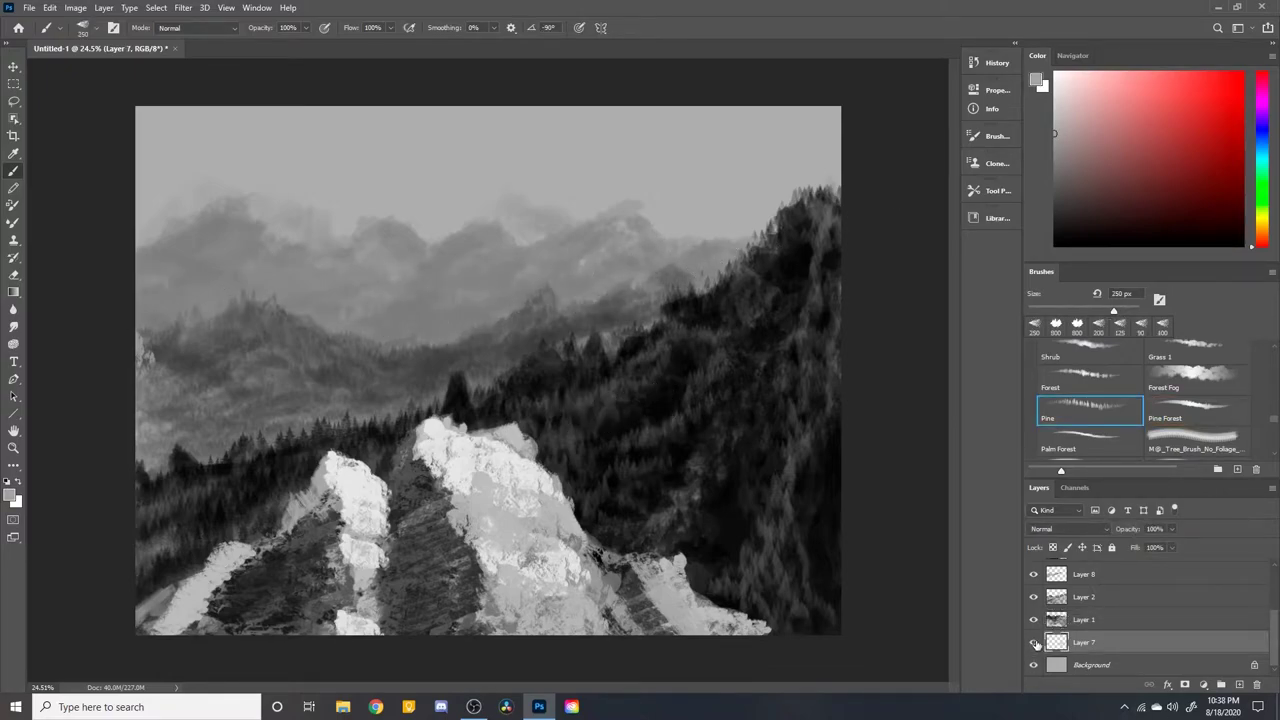
click(1034, 643)
click(1130, 421)
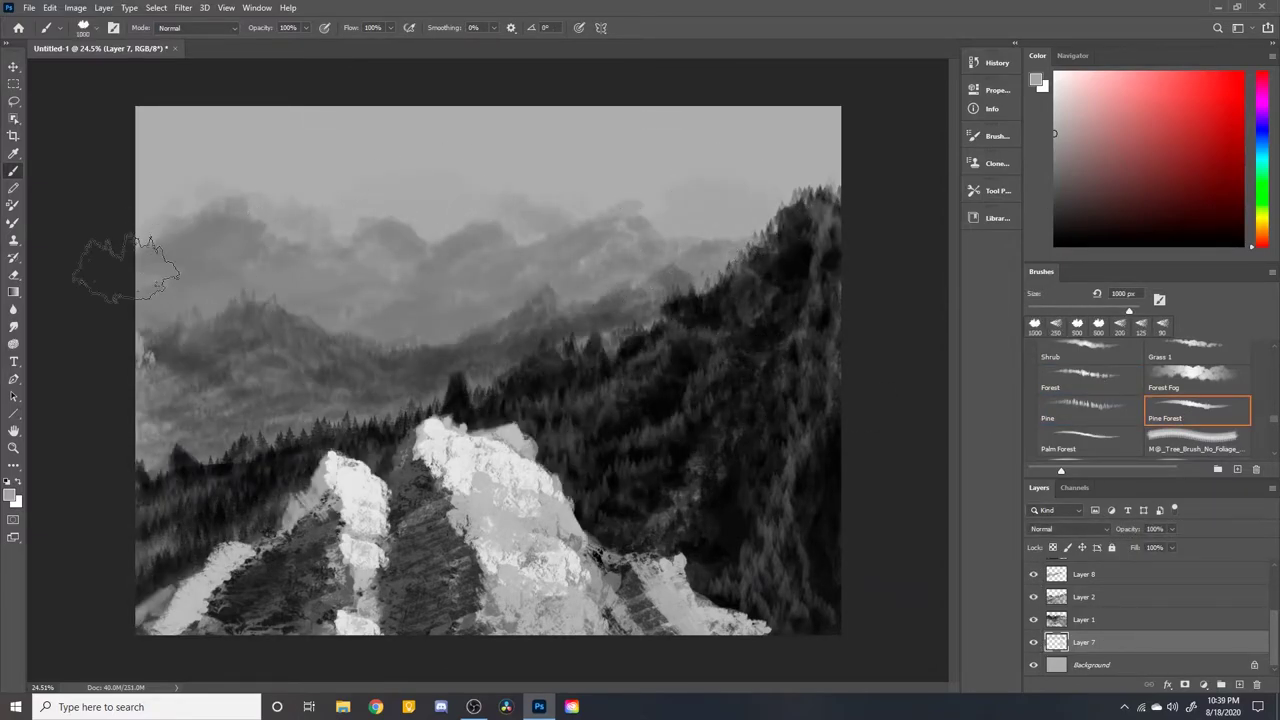
key(x)
mouse_move(780, 225)
mouse_down()
mouse_move(140, 240)
mouse_move(740, 260)
mouse_up()
drag(660, 270, 140, 300)
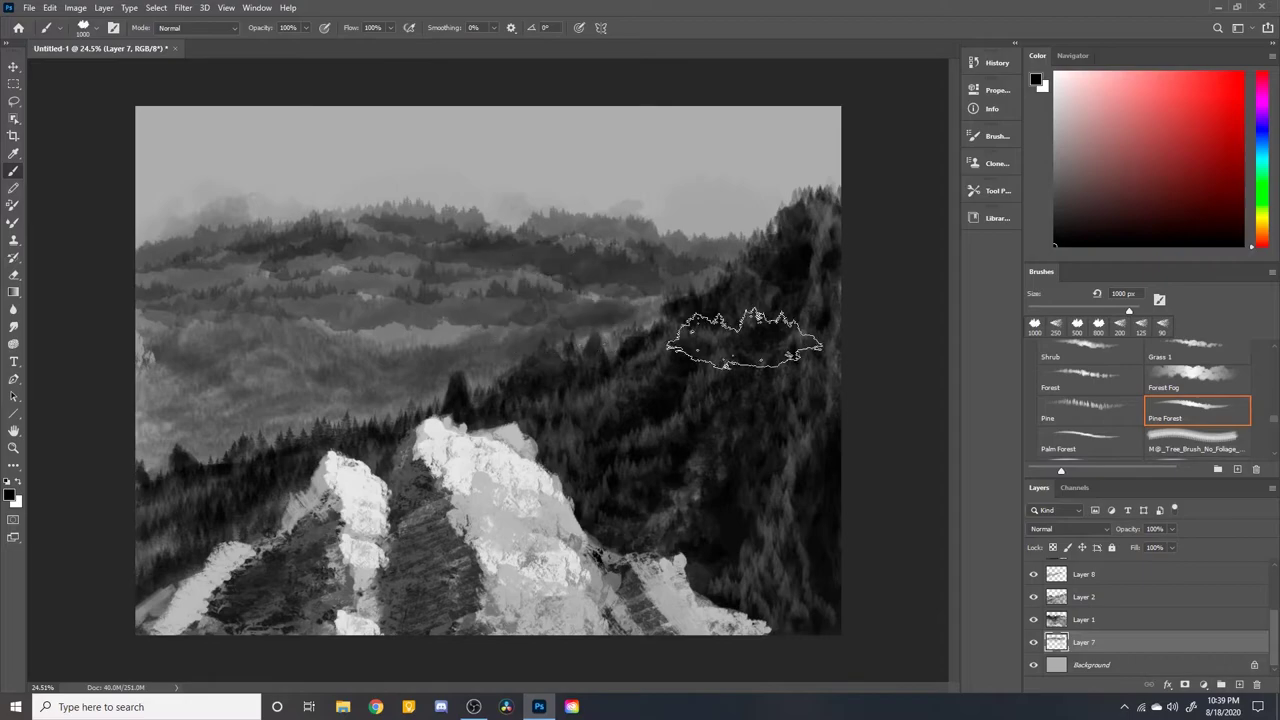
click(1172, 529)
drag(1173, 533, 1130, 538)
Shift Layer 1's distant hills slightly and lower its opacity to 37%
click(1084, 620)
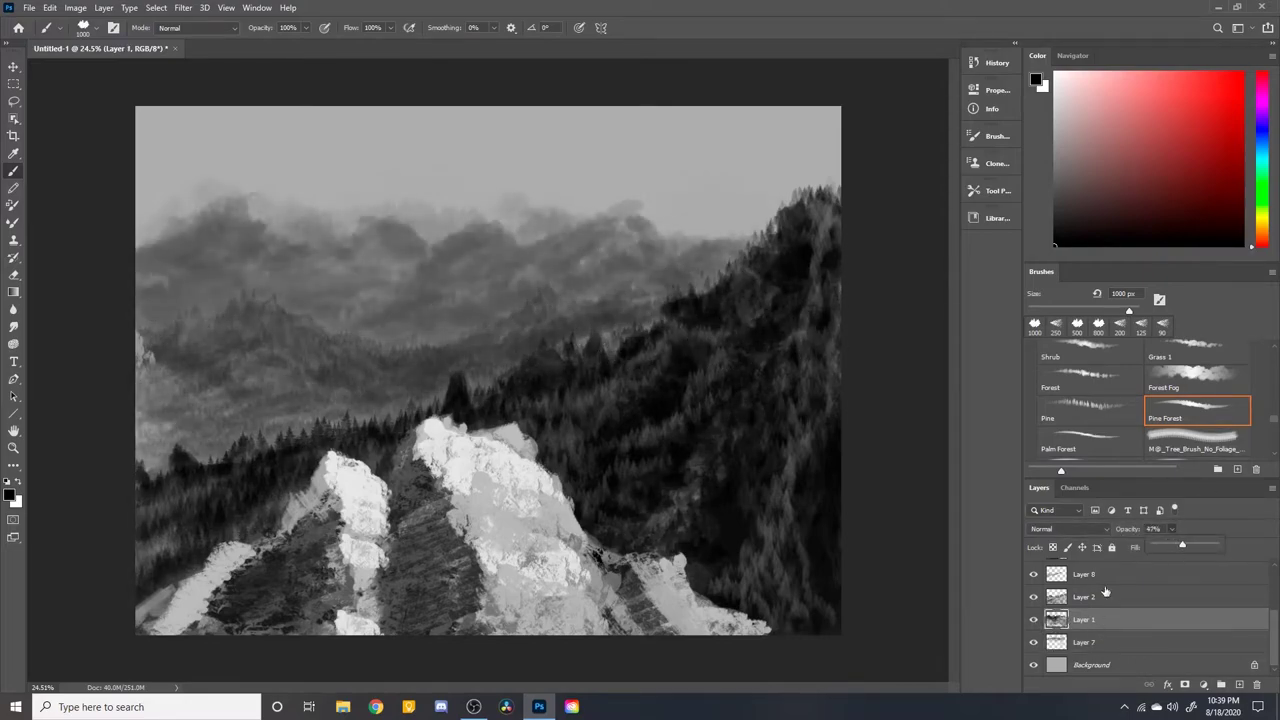
key(ctrl+t)
drag(587, 349, 545, 340)
key(Return)
click(1172, 529)
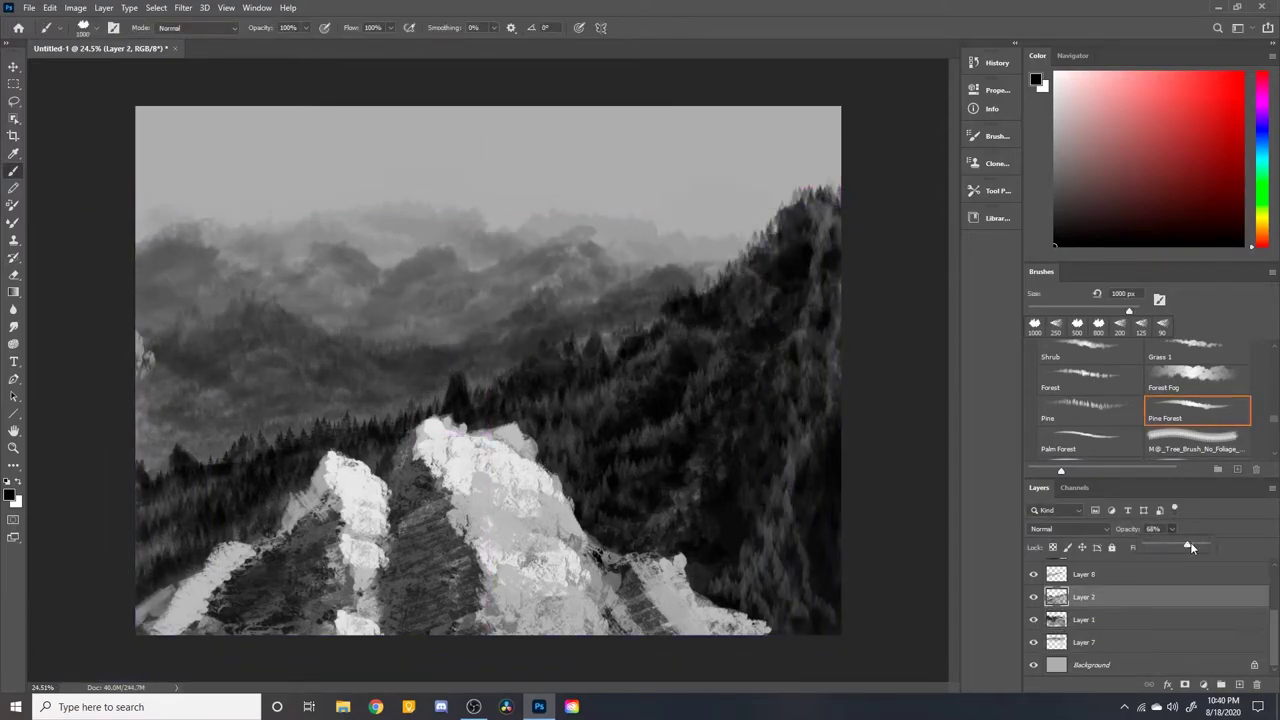
drag(1172, 547, 1167, 547)
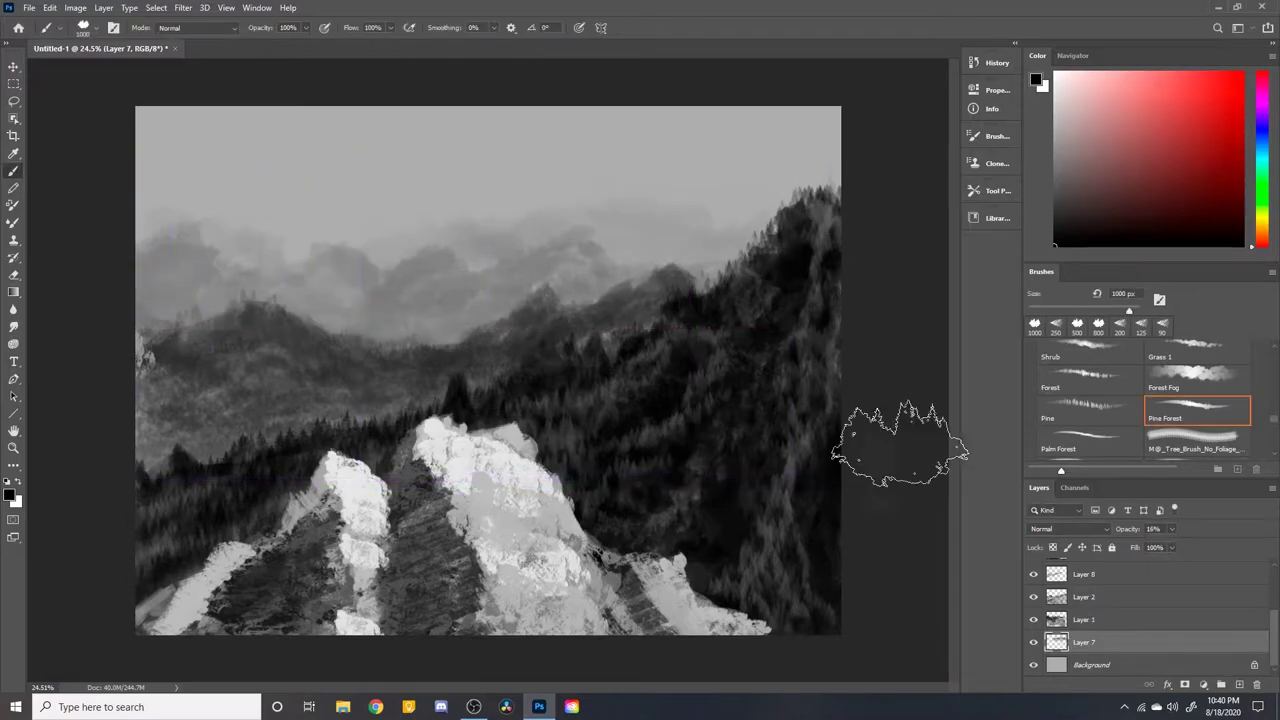
click(1033, 619)
key(e)
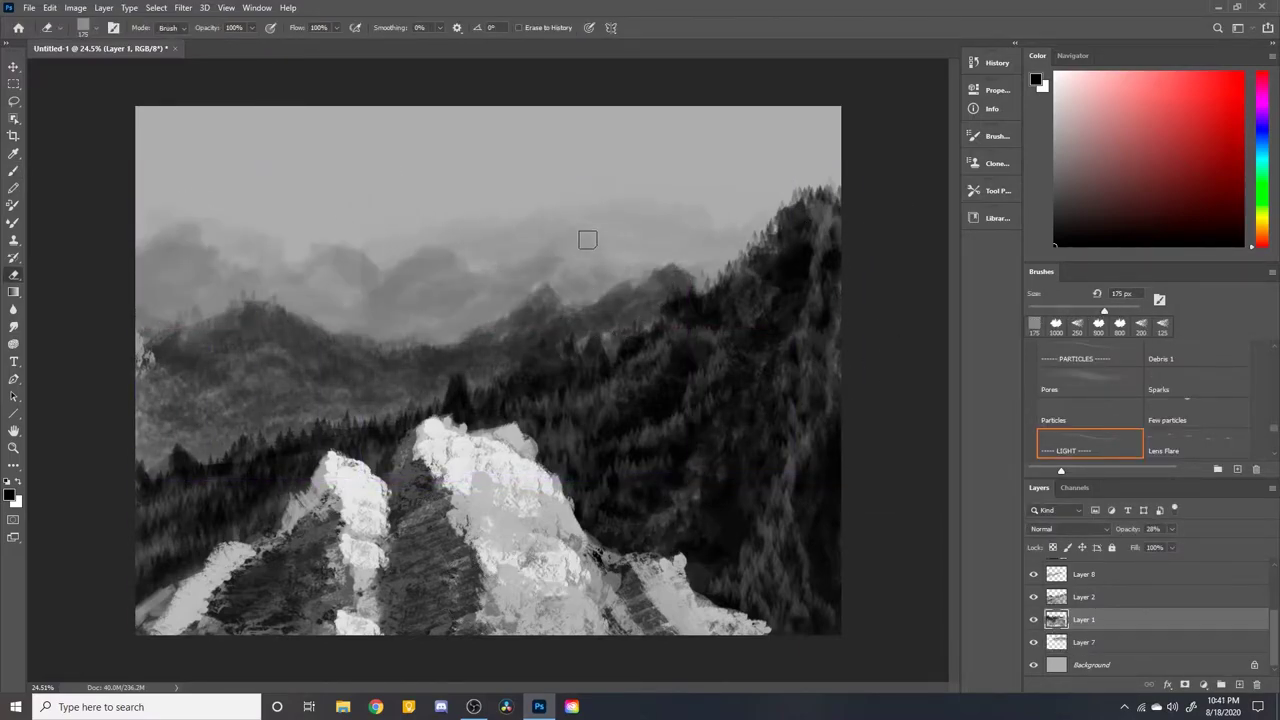
Lower the distant hills layer to 36% and Layer 1 to 16% opacity
click(1100, 597)
mouse_move(1171, 529)
mouse_down()
mouse_move(1140, 546)
mouse_move(1165, 547)
mouse_up()
click(1085, 619)
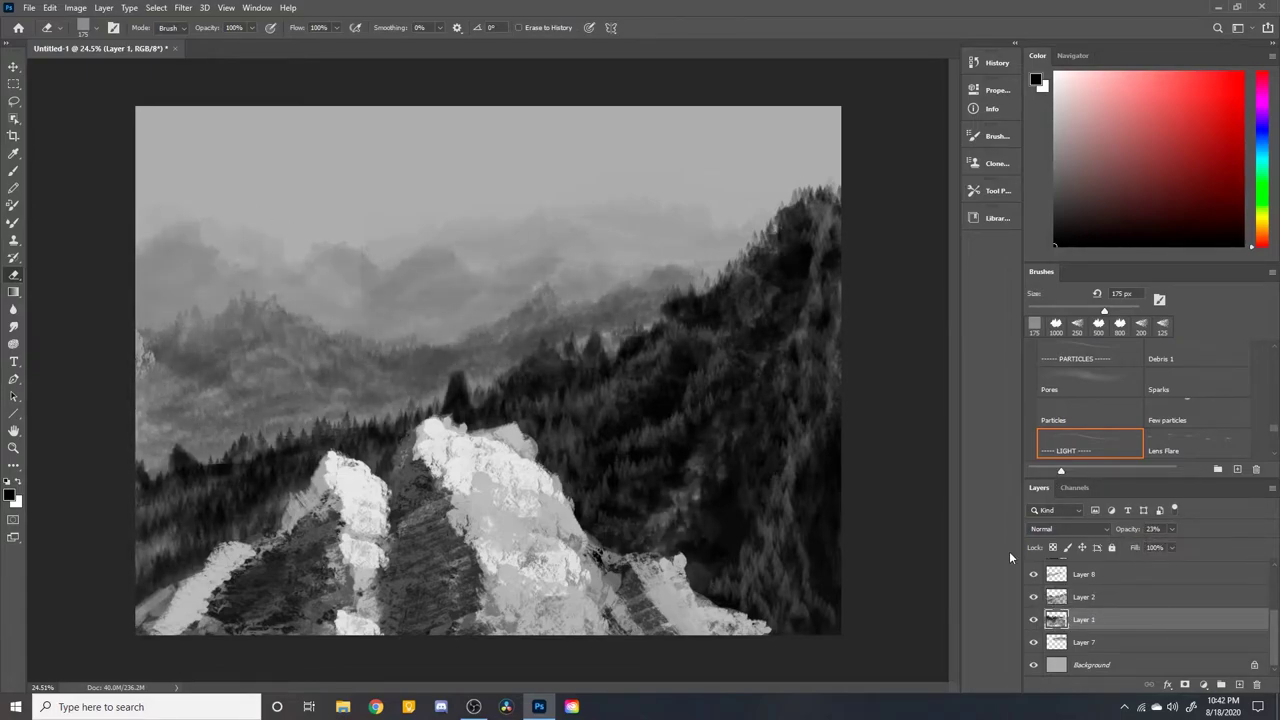
scroll(1147, 622, up, 3)
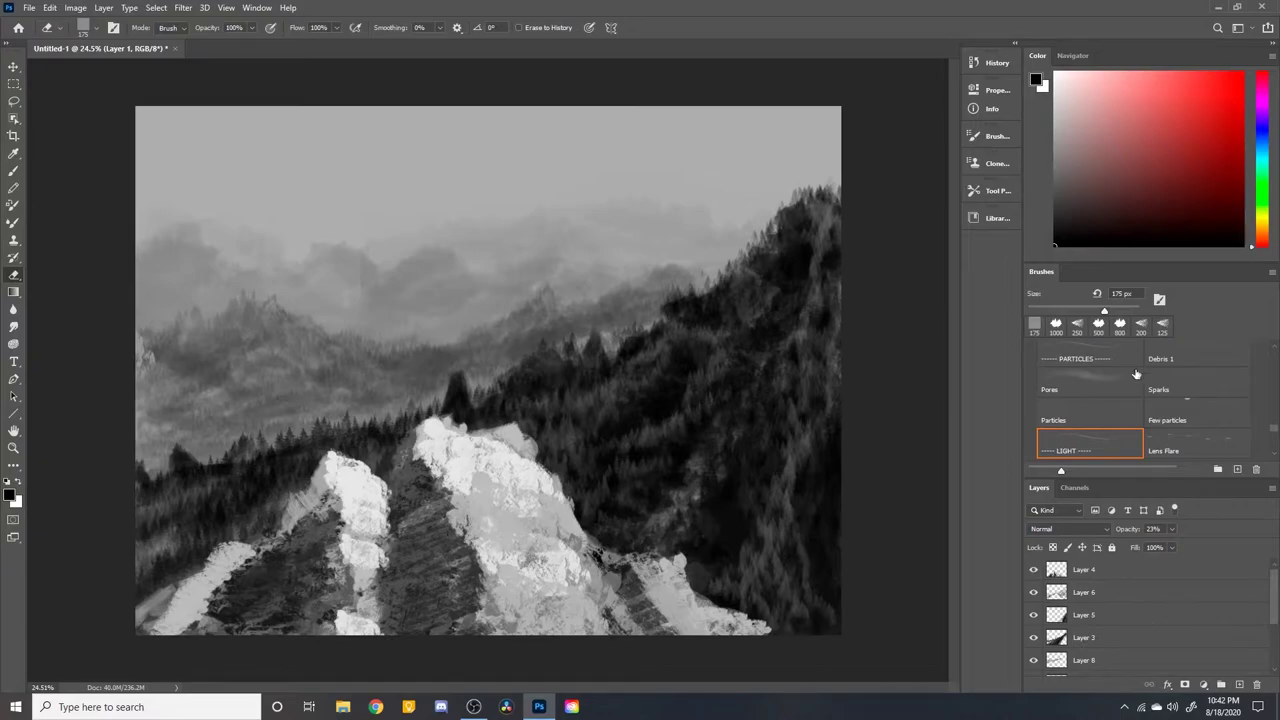
drag(1274, 424, 1275, 433)
scroll(1276, 400, down, 5)
click(1089, 395)
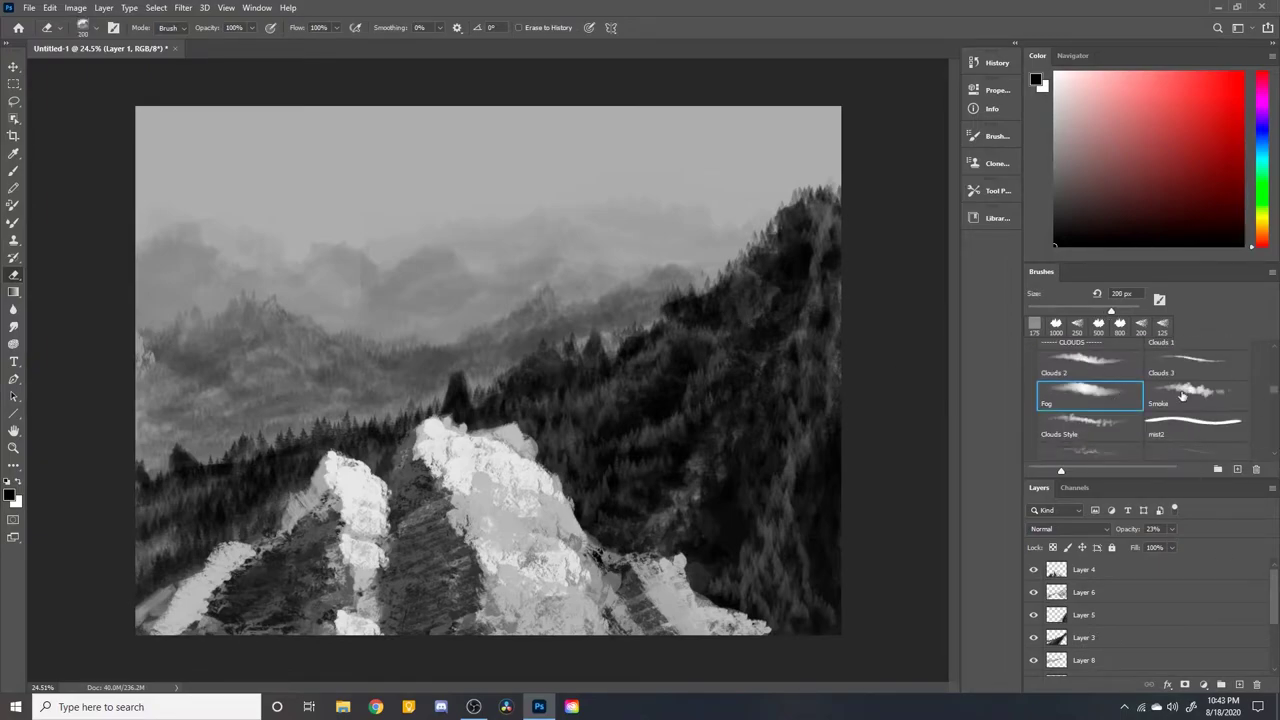
drag(1267, 577, 1267, 622)
click(1047, 645)
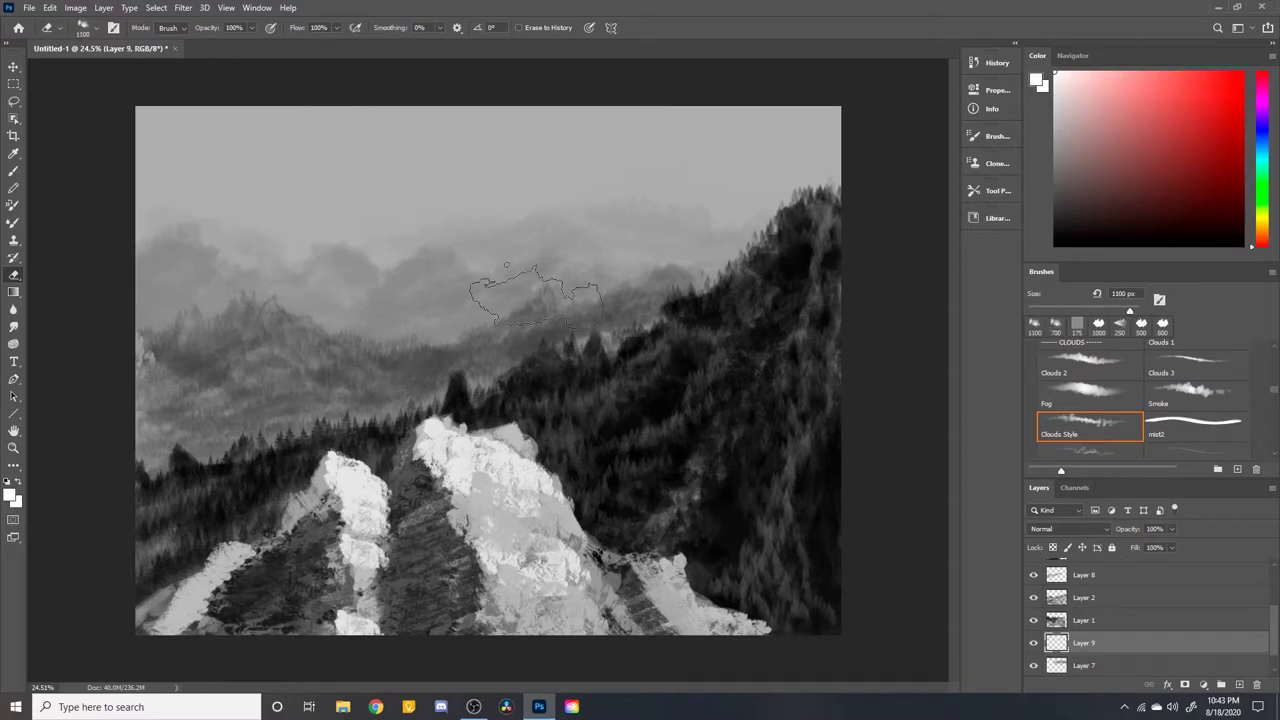
Paint soft white Fog-brush clouds across the upper sky on Layer 7
key(b)
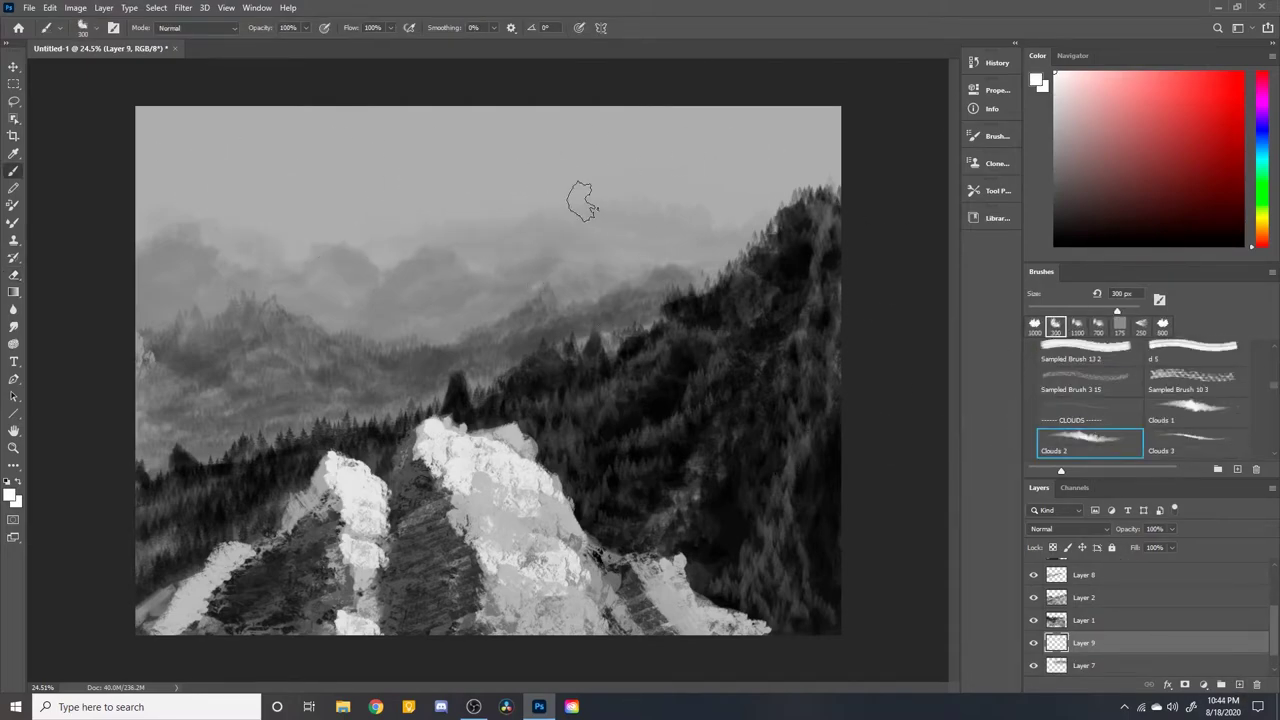
drag(586, 200, 508, 171)
mouse_move(340, 207)
mouse_down()
mouse_move(170, 135)
mouse_move(300, 200)
mouse_move(385, 297)
mouse_up()
drag(305, 300, 737, 217)
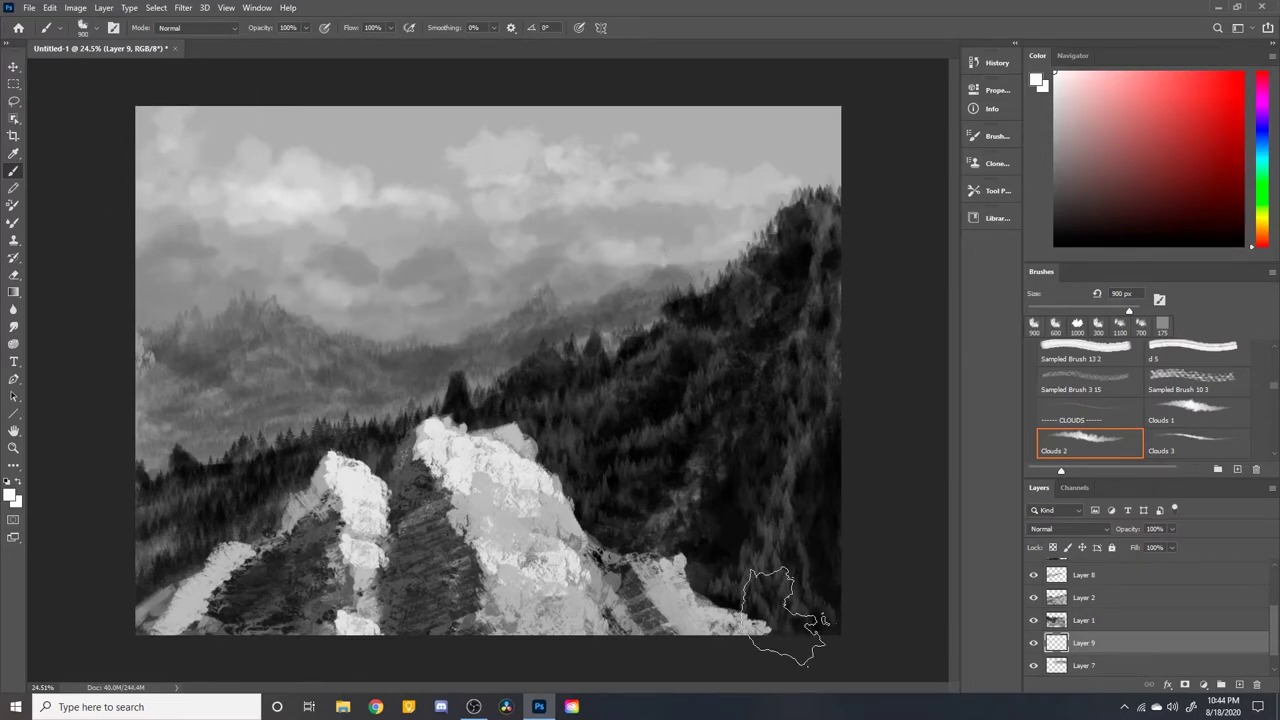
Paint white clouds across the mid-sky on a new layer above Layer 8 at 79% opacity
scroll(1150, 610, up, 2)
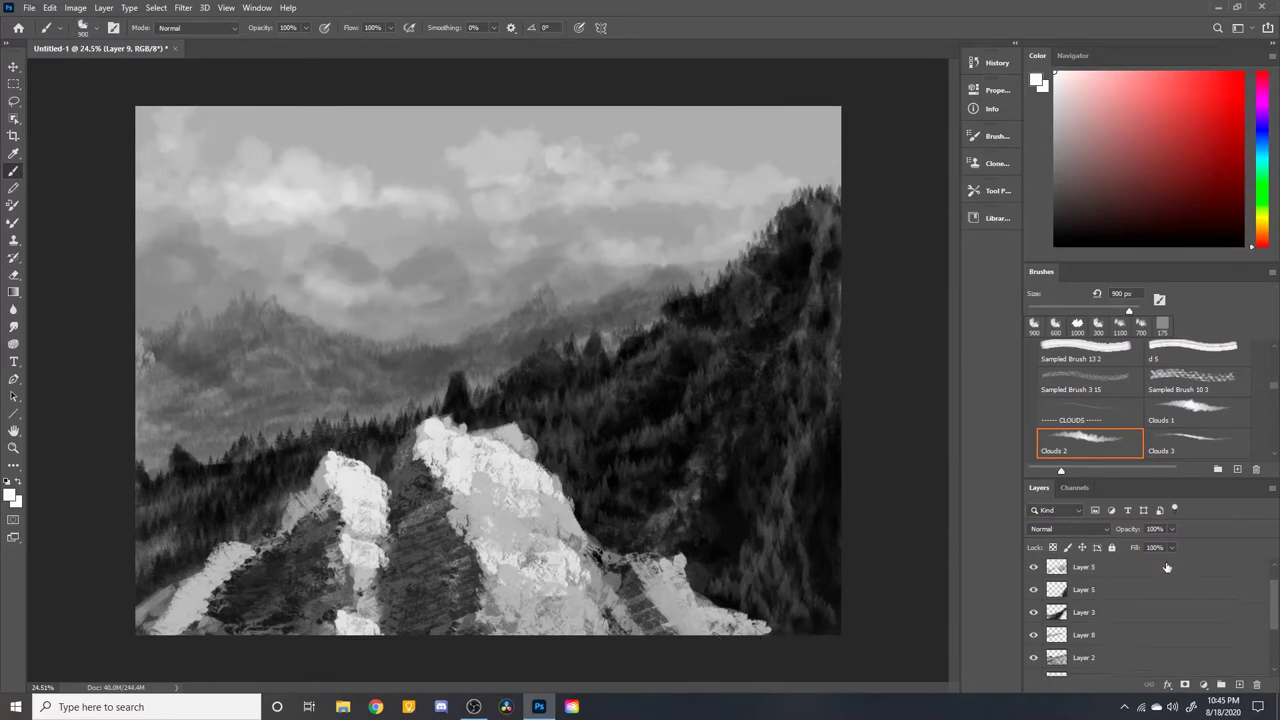
click(1099, 638)
key(ctrl+shift+alt+n)
mouse_move(560, 350)
mouse_down()
mouse_move(640, 290)
mouse_move(410, 360)
mouse_move(190, 300)
mouse_up()
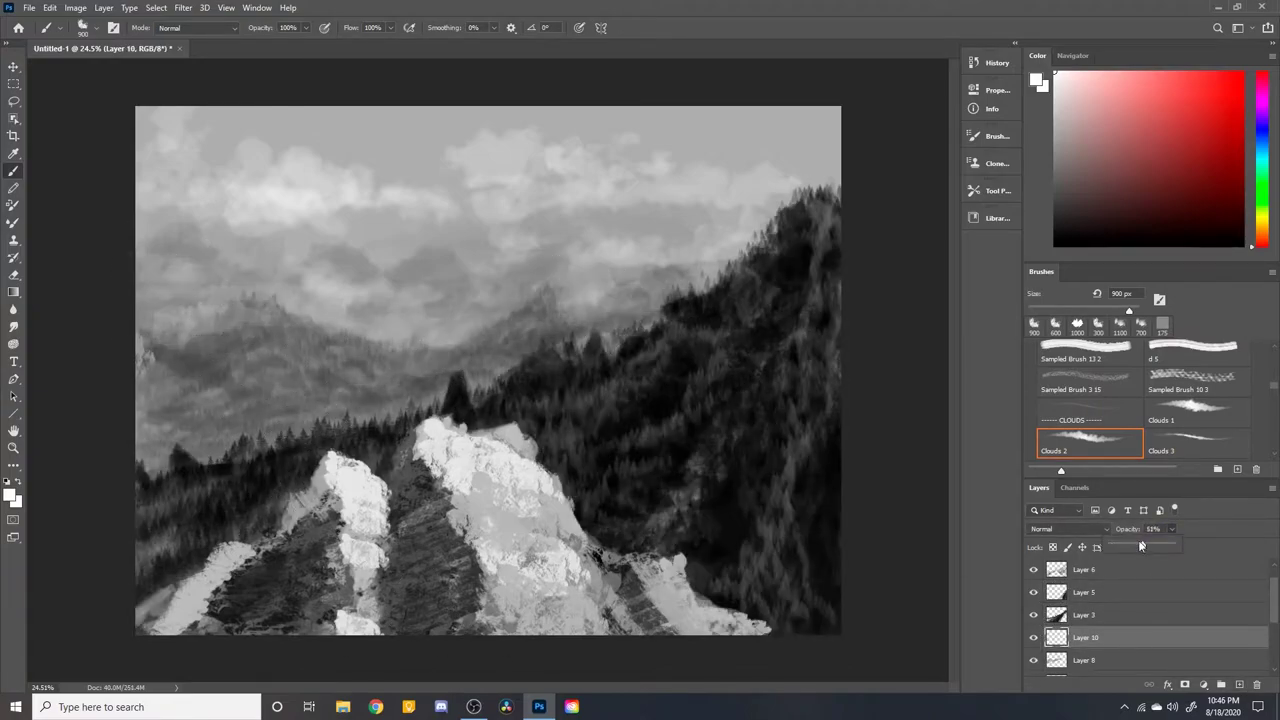
drag(1172, 529, 1152, 555)
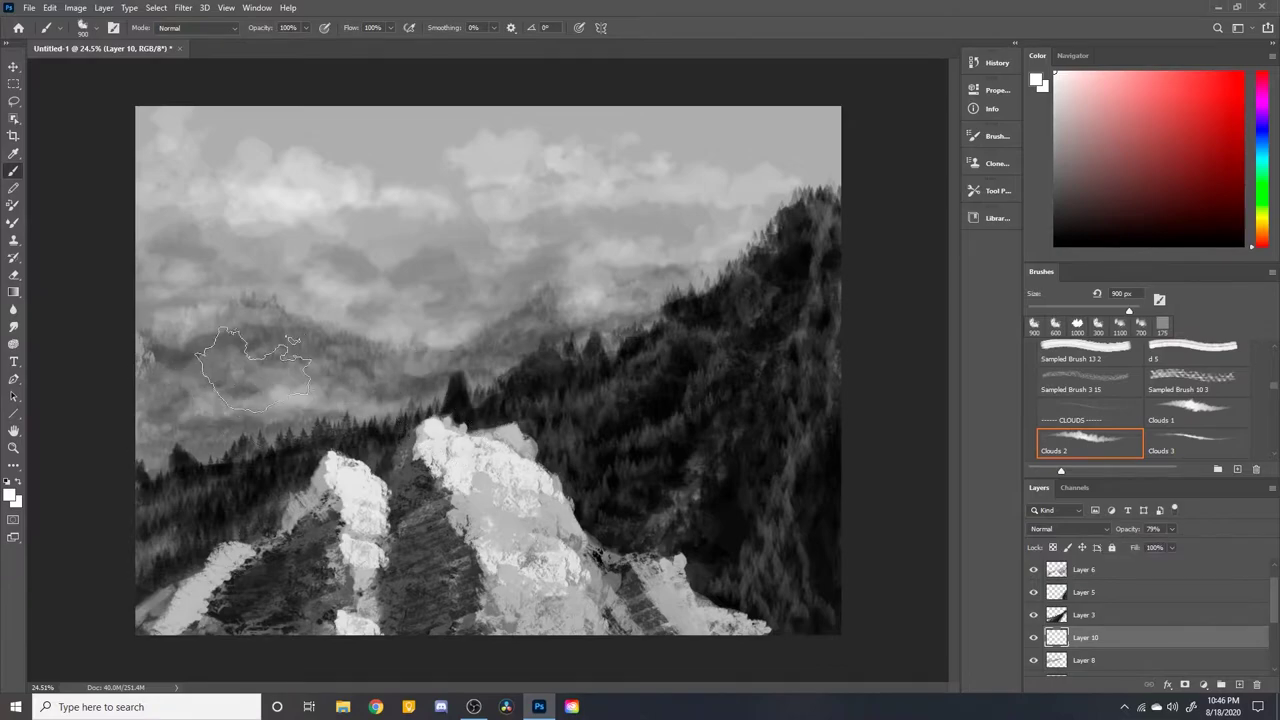
Add a new layer above Layer 6, try fog over the lower-right forest, then undo it
key(alt+bracketright)
key(alt+bracketright)
key(alt+bracketright)
key(ctrl+shift+alt+n)
mouse_move(600, 480)
mouse_down()
mouse_move(643, 471)
mouse_move(757, 400)
mouse_move(643, 514)
mouse_move(845, 627)
mouse_up()
key(ctrl+z)
key(ctrl+z)
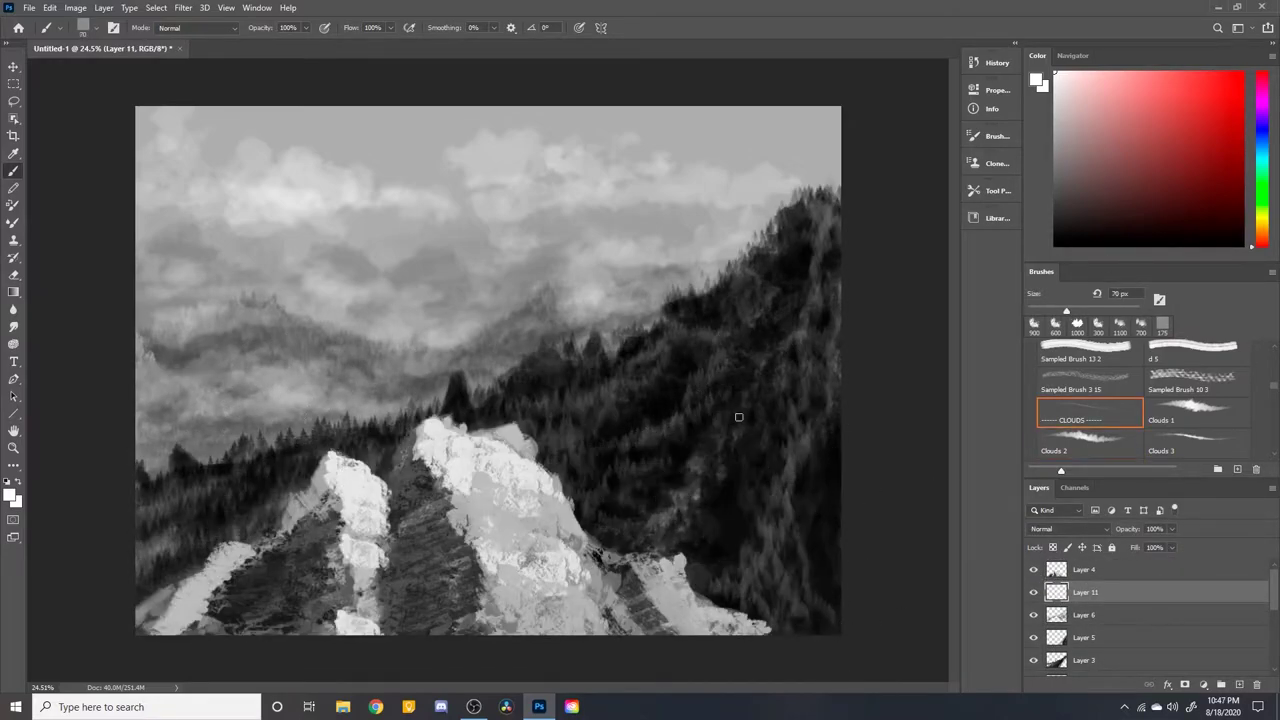
Paint a soft Clouds 3 fog column over the lower-right forest at 64% opacity
key(period)
key(period)
key(period)
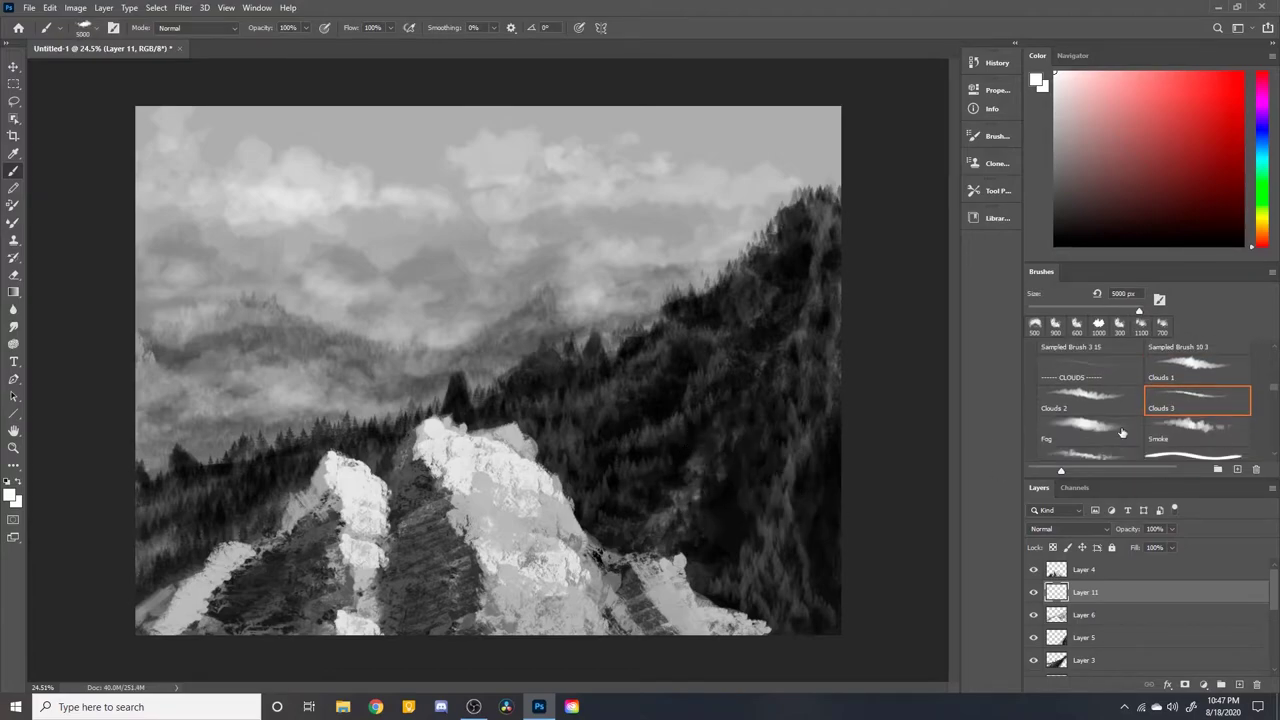
key(period)
mouse_move(683, 452)
mouse_down()
mouse_move(686, 400)
mouse_move(976, 474)
mouse_move(636, 380)
mouse_up()
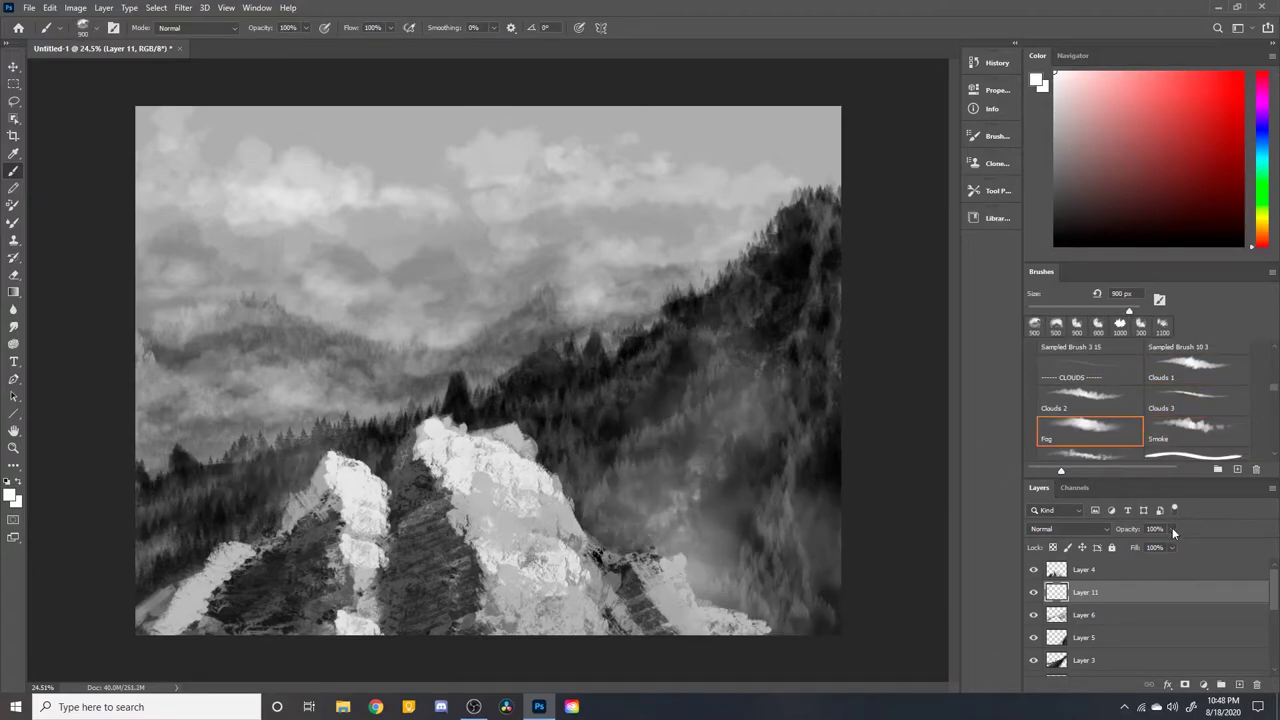
drag(1172, 528, 1150, 548)
key(bracketleft)
key(bracketleft)
key(bracketleft)
drag(754, 380, 771, 543)
drag(1172, 528, 1156, 571)
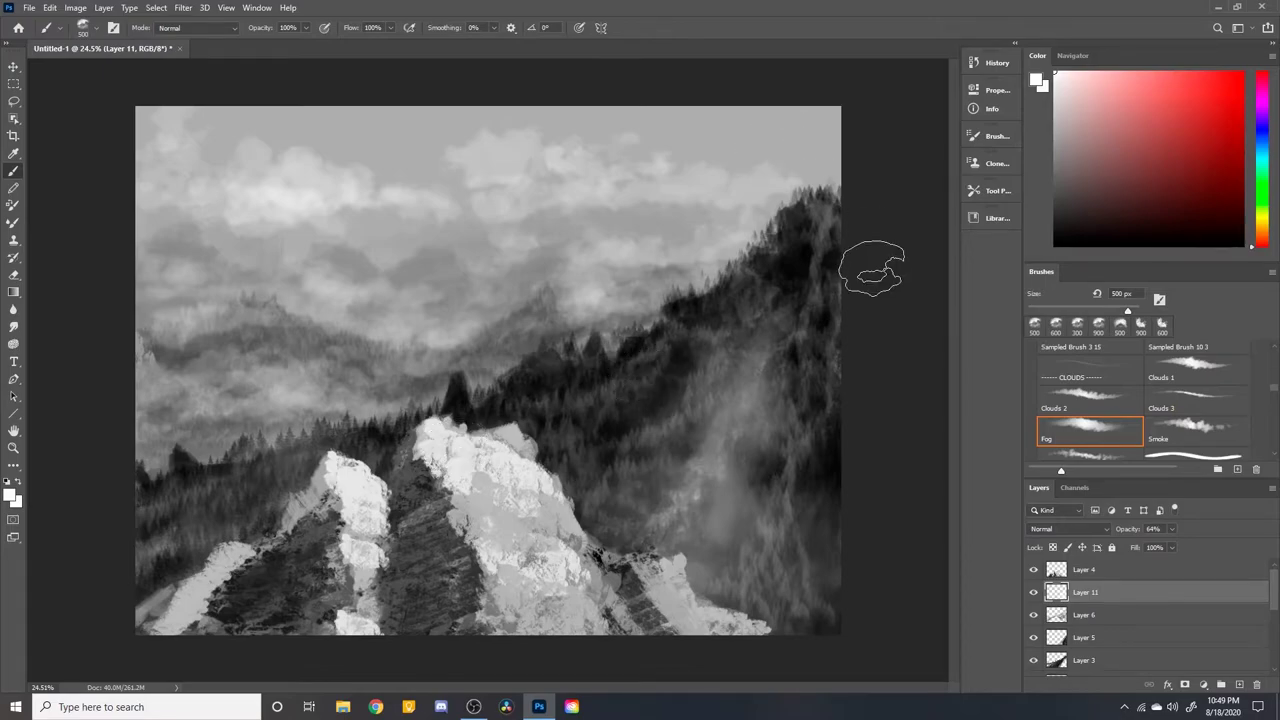
Try broad fog strokes across the upper sky on a new layer, then delete them
scroll(1181, 670, down, 5)
click(1238, 684)
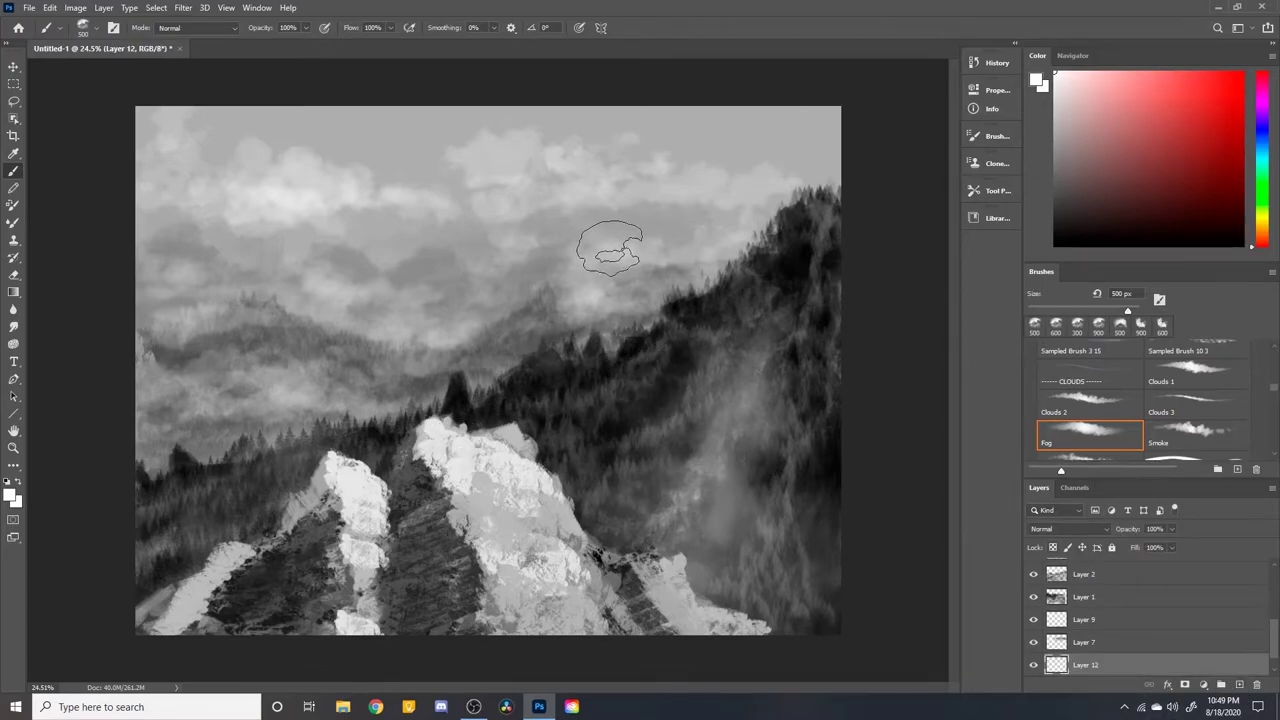
mouse_move(614, 243)
mouse_down()
mouse_move(677, 209)
mouse_move(820, 228)
mouse_up()
ctrl+click(1056, 642)
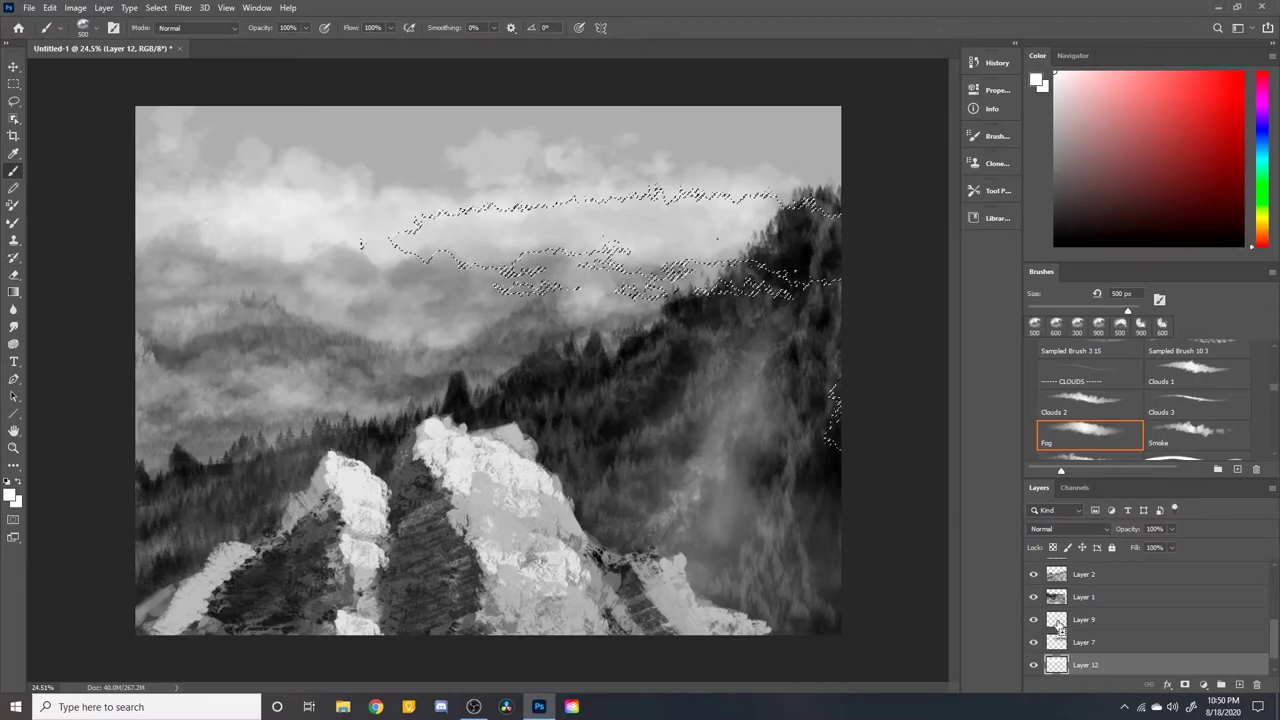
key(Delete)
key(ctrl+d)
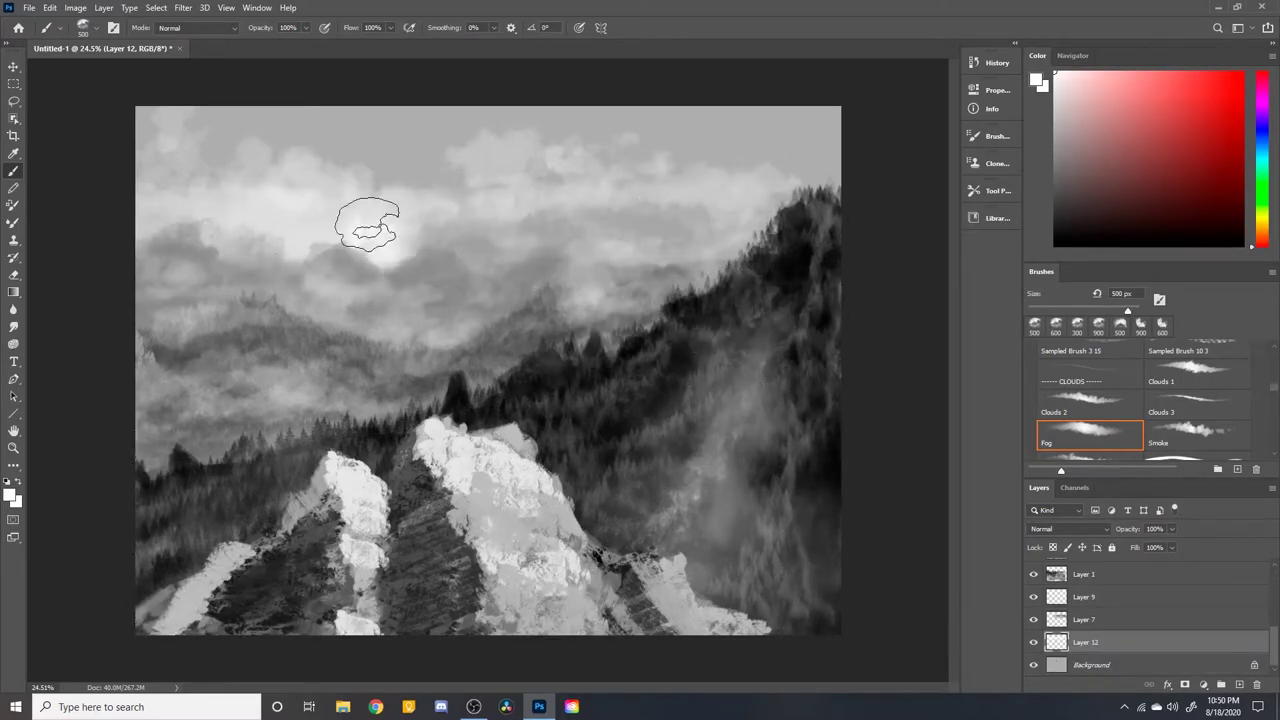
drag(371, 229, 499, 206)
key(Delete)
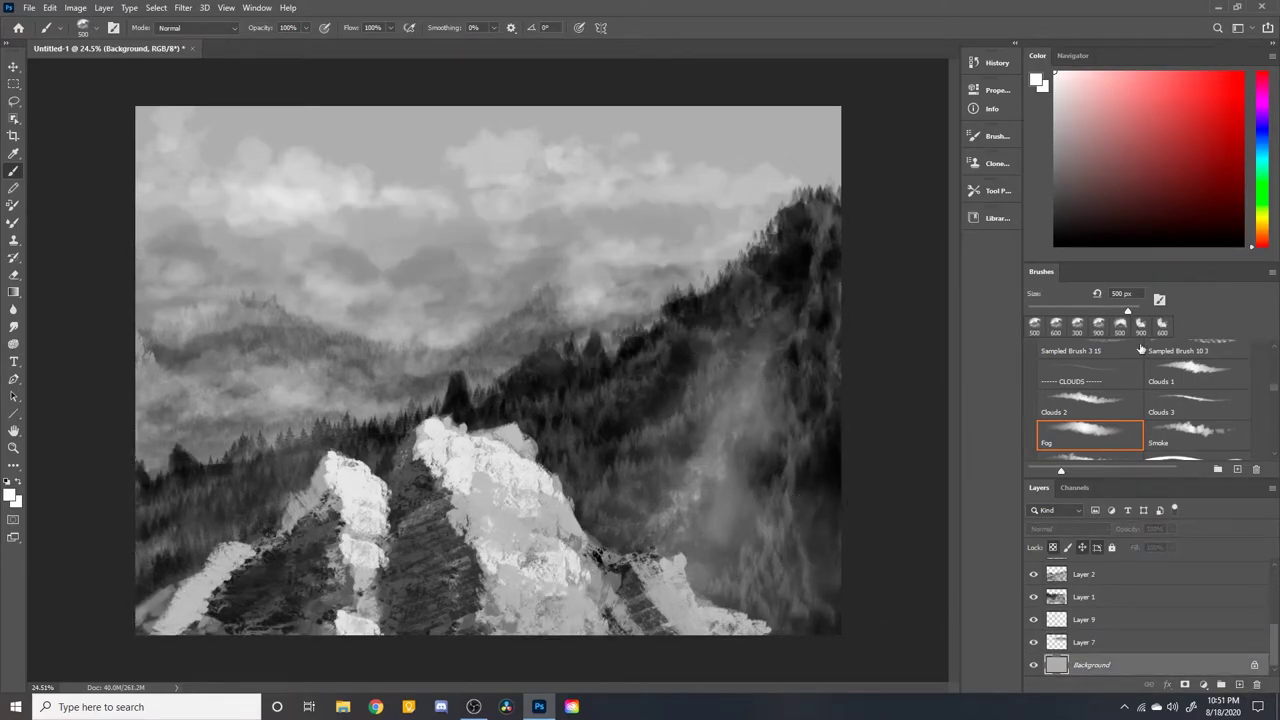
Pick the Mist Patch brush at 800 px and add a new empty Layer 12 at the top
scroll(1141, 349, down, 2)
click(1197, 400)
scroll(1186, 621, up, 5)
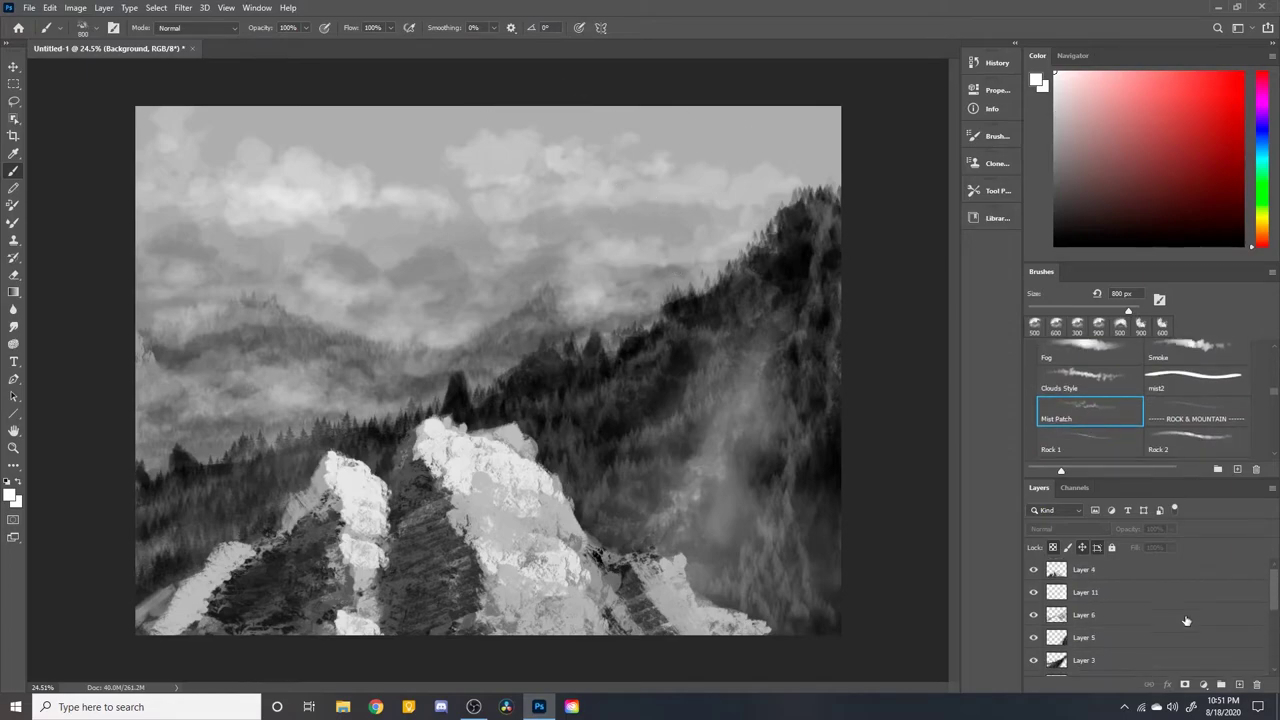
click(1240, 684)
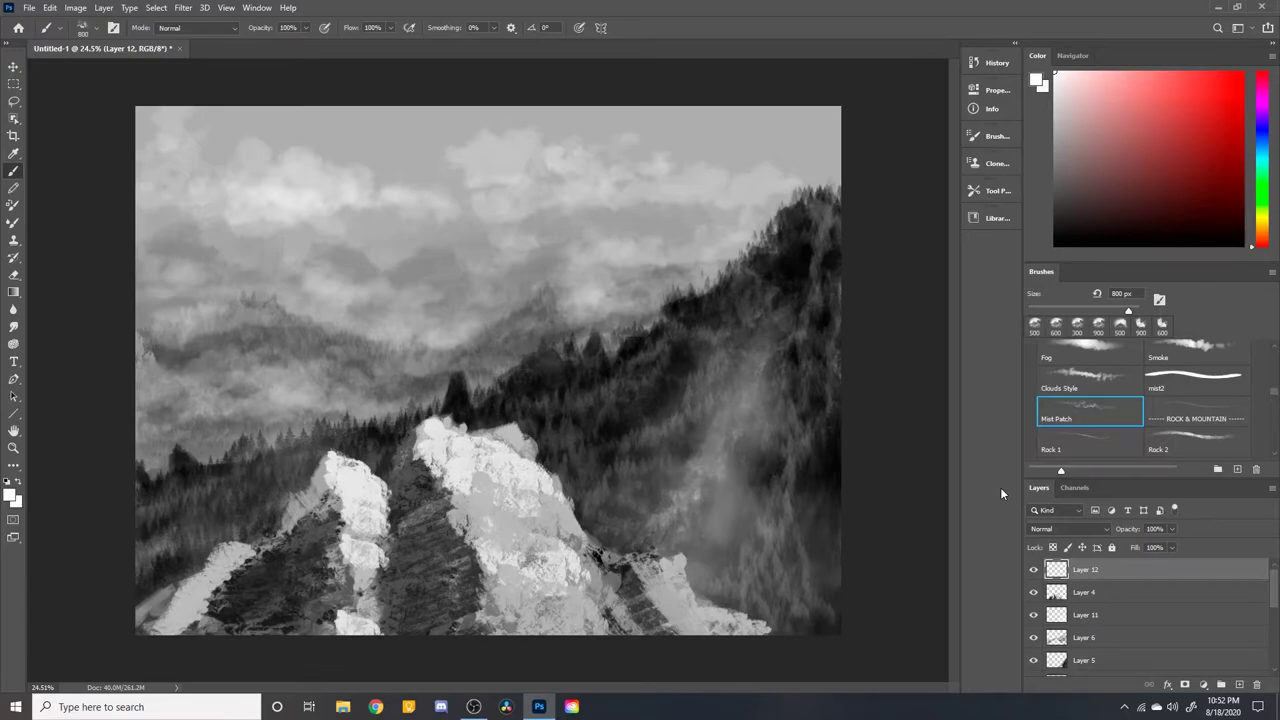
Try a Curves 1 adjustment on the green and red channels, then hide it
scroll(1150, 620, down, 2)
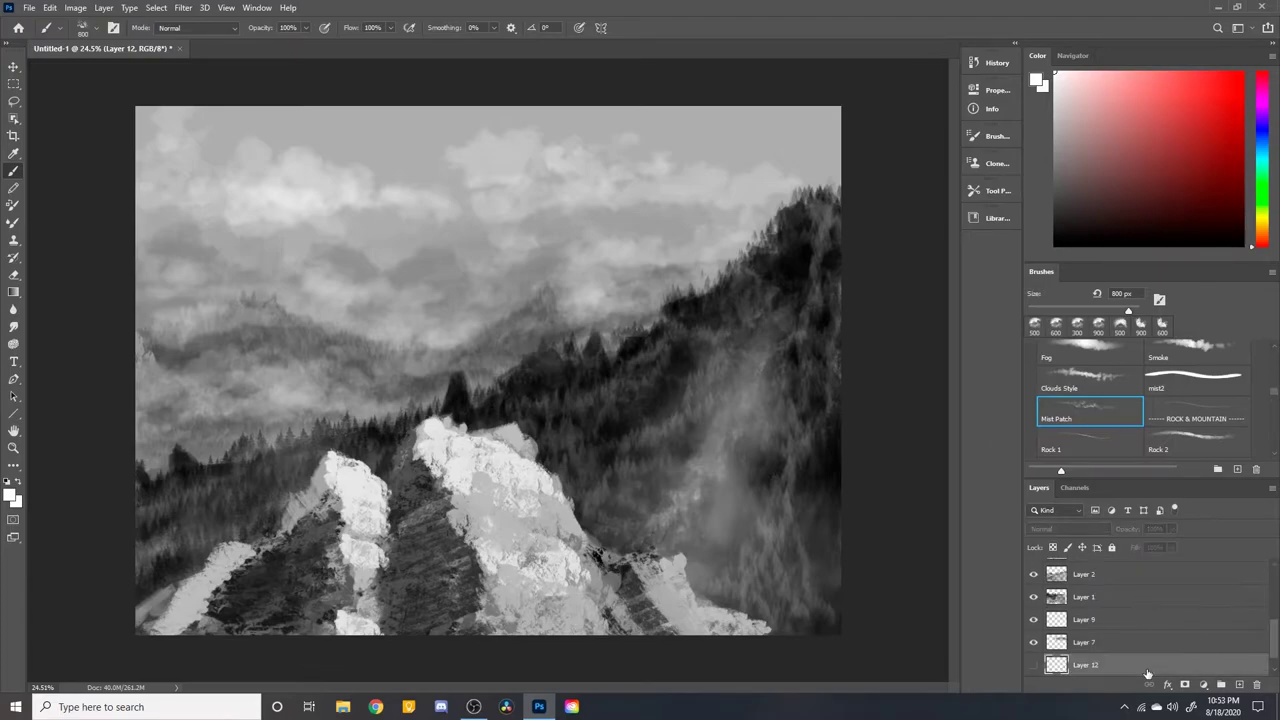
click(1221, 684)
drag(896, 207, 887, 203)
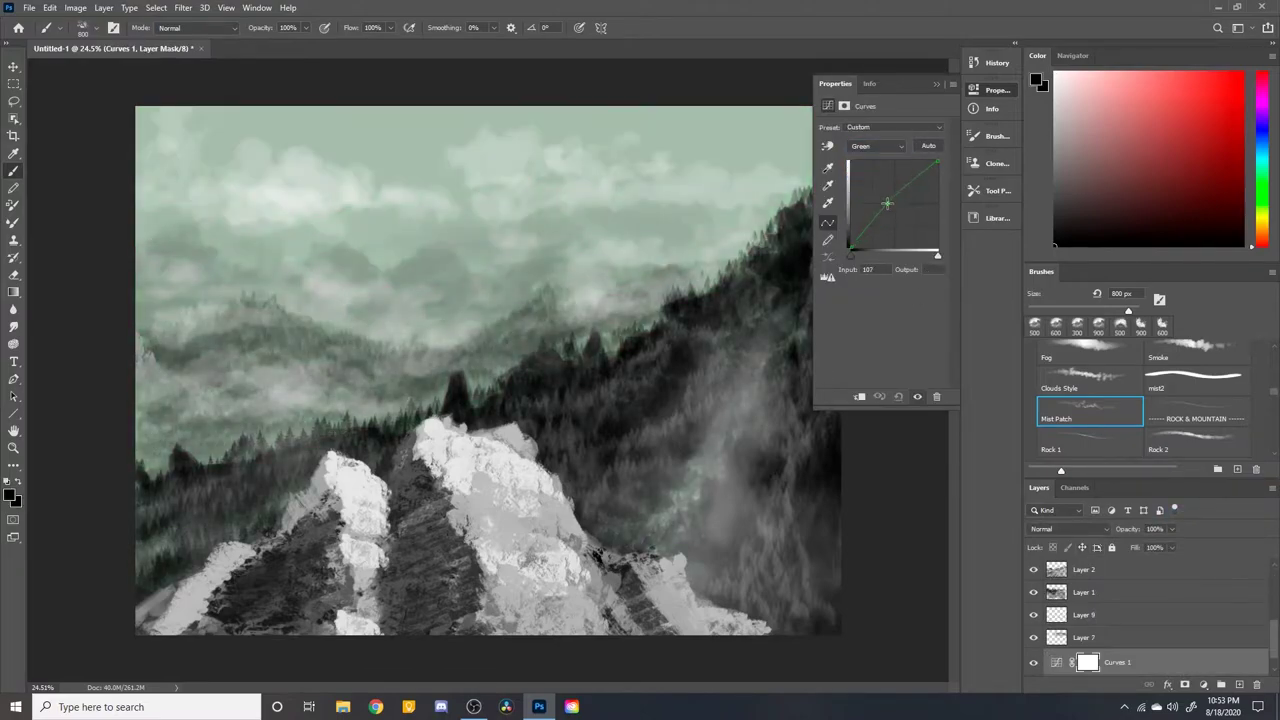
click(878, 146)
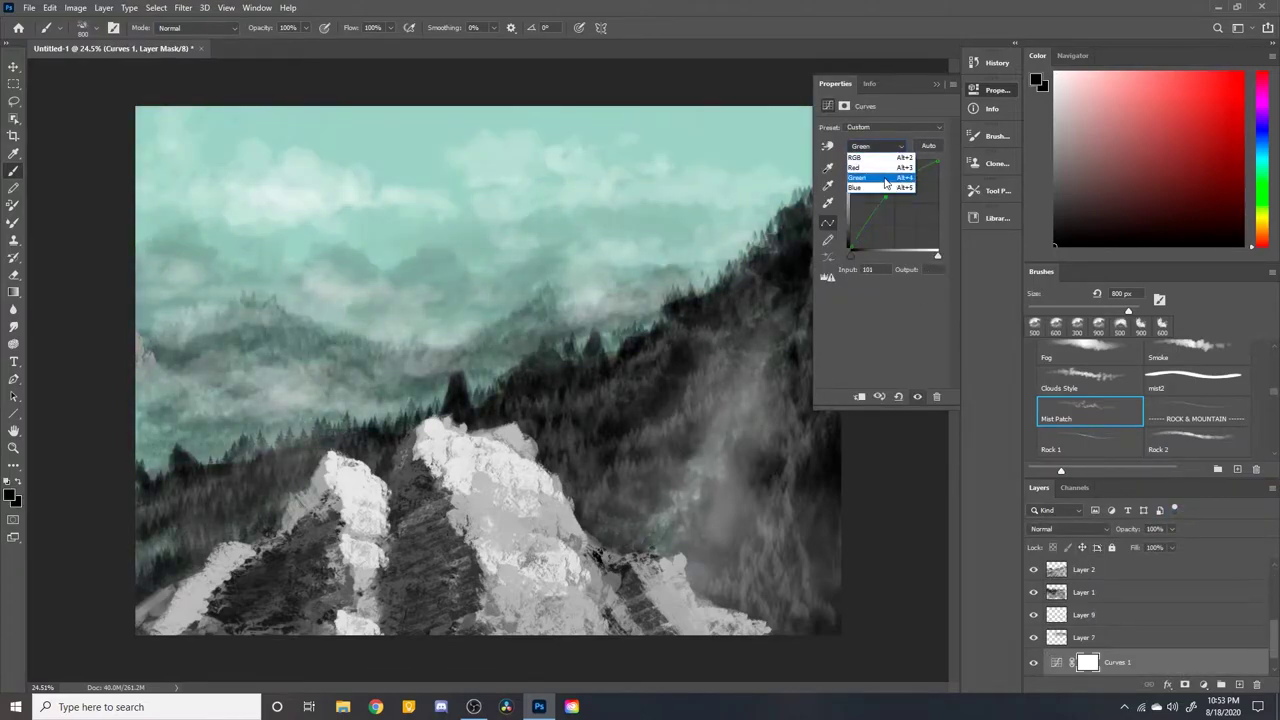
click(870, 160)
drag(1114, 662, 1112, 678)
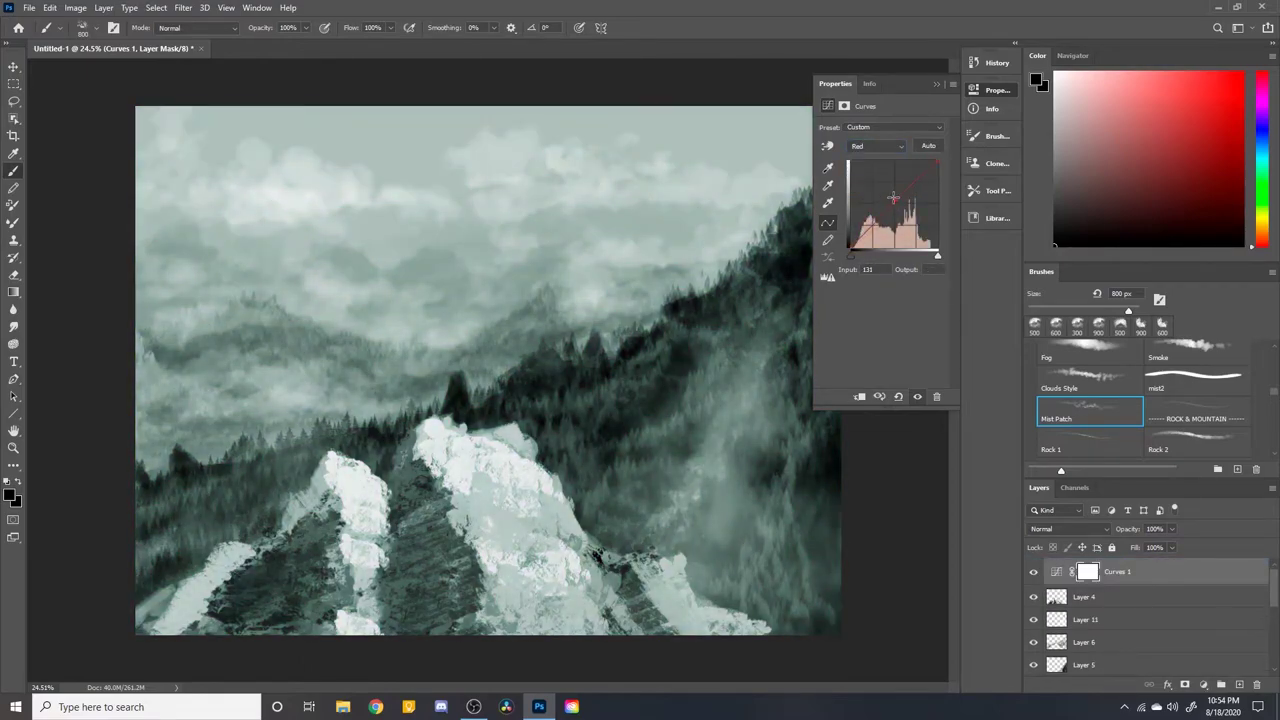
drag(903, 183, 884, 233)
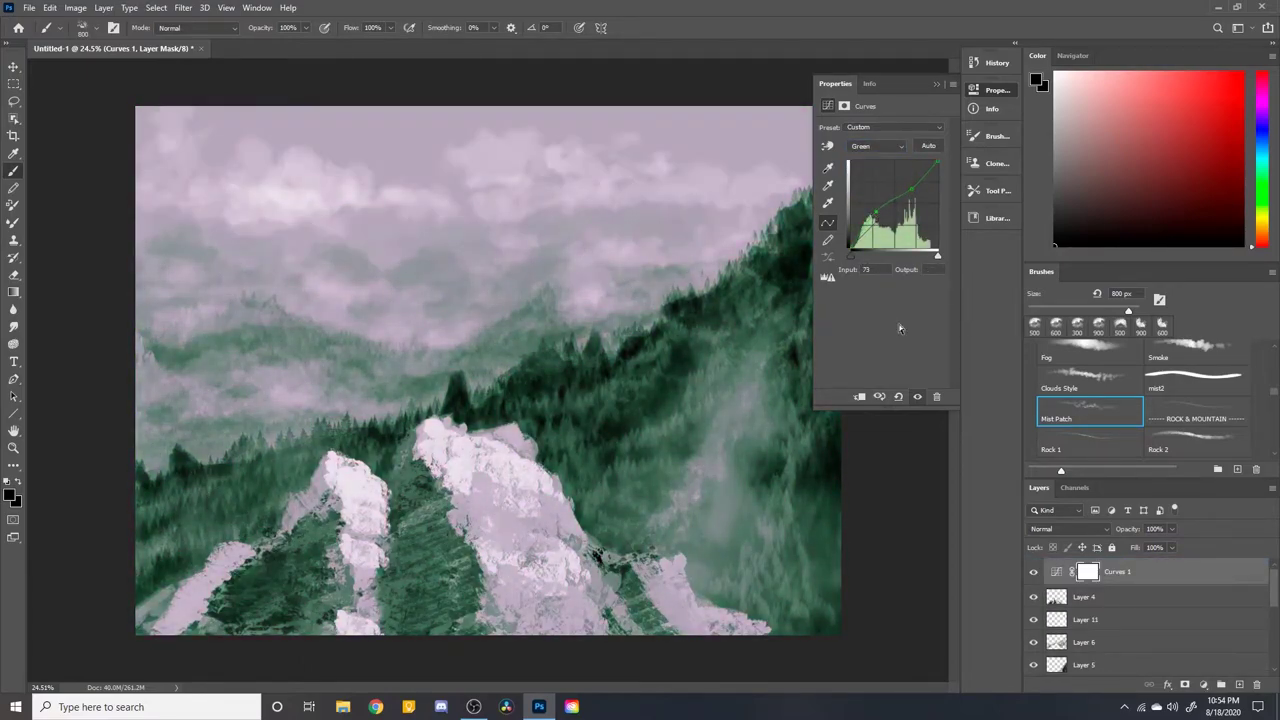
click(1034, 572)
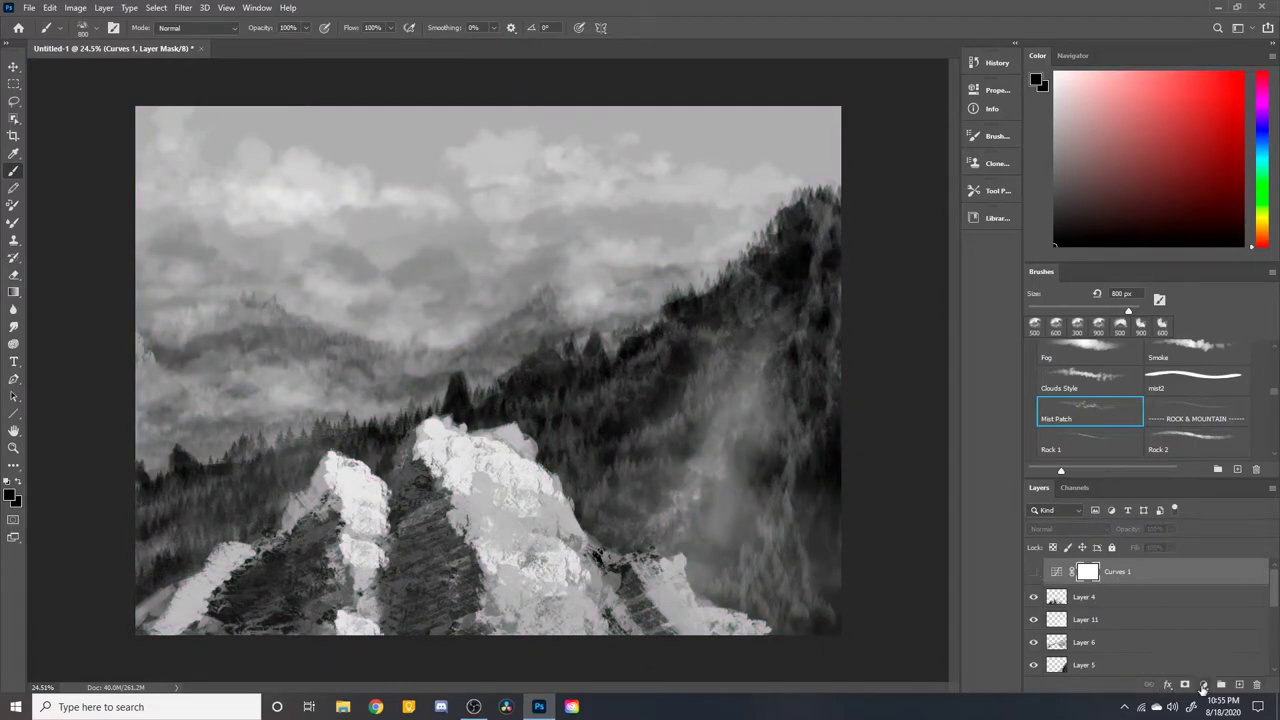
Add a Color Balance layer shifting shadows toward teal-green, then switch to highlights
click(1203, 689)
drag(865, 177, 870, 199)
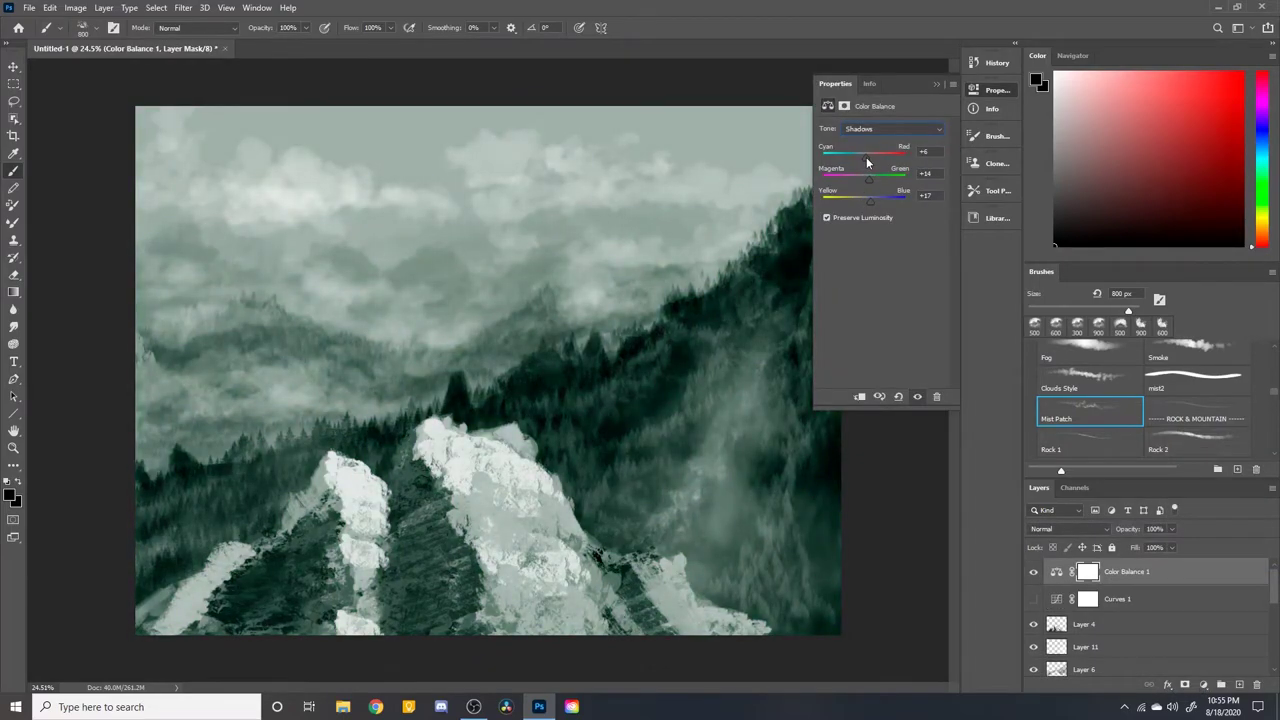
click(890, 128)
click(862, 157)
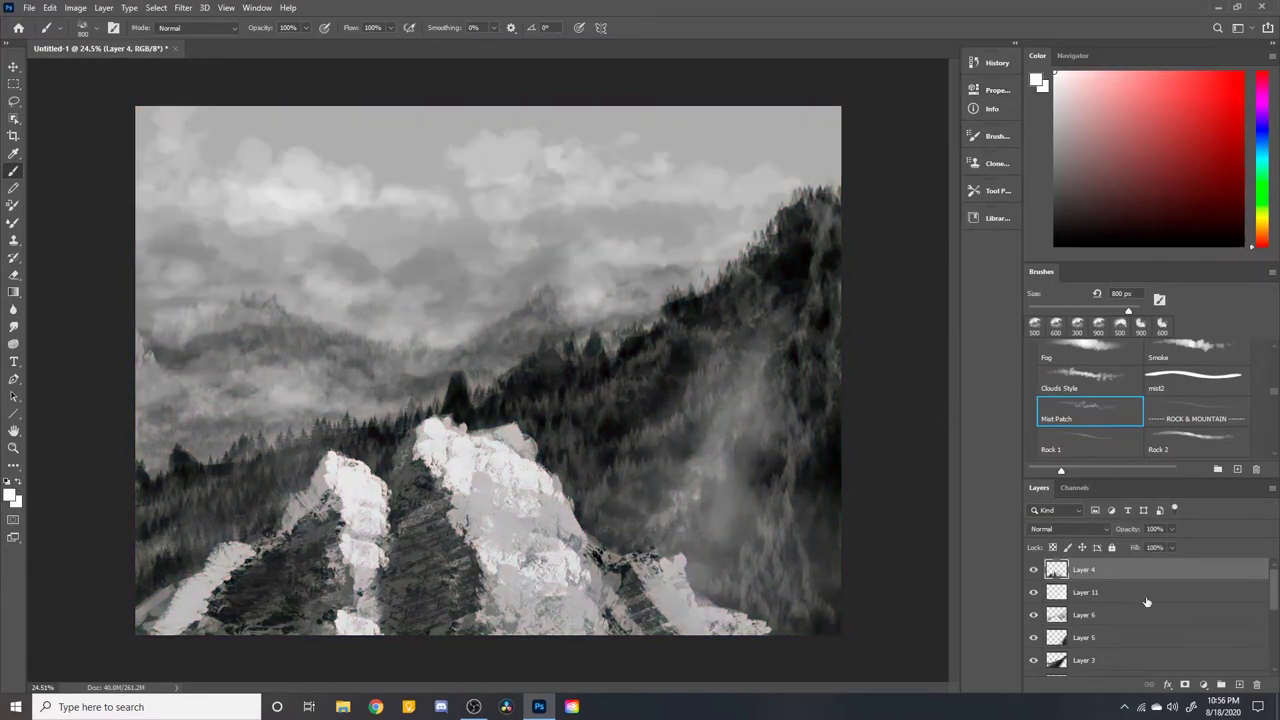
Rename the cloud layer to 'clouds' and bring up Layer 7's layer style settings
scroll(1147, 601, down, 5)
double_click(1085, 619)
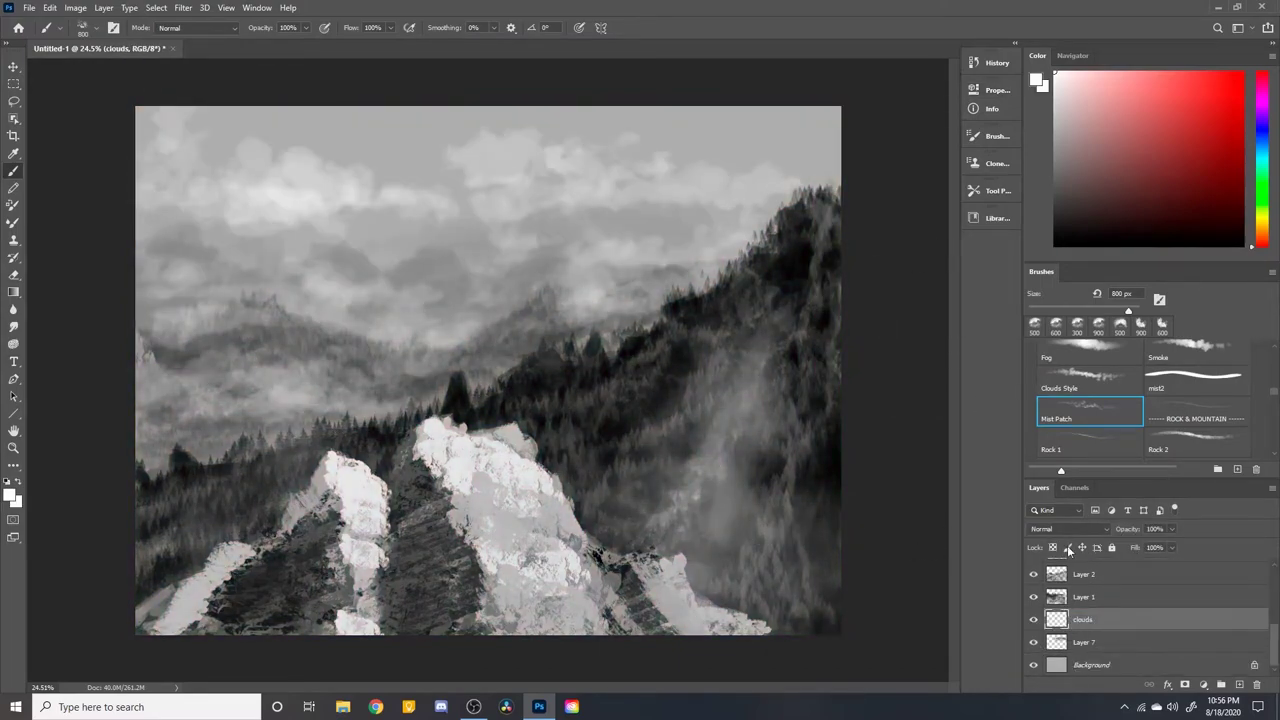
key(ctrl+bracketright)
key(ctrl+bracketright)
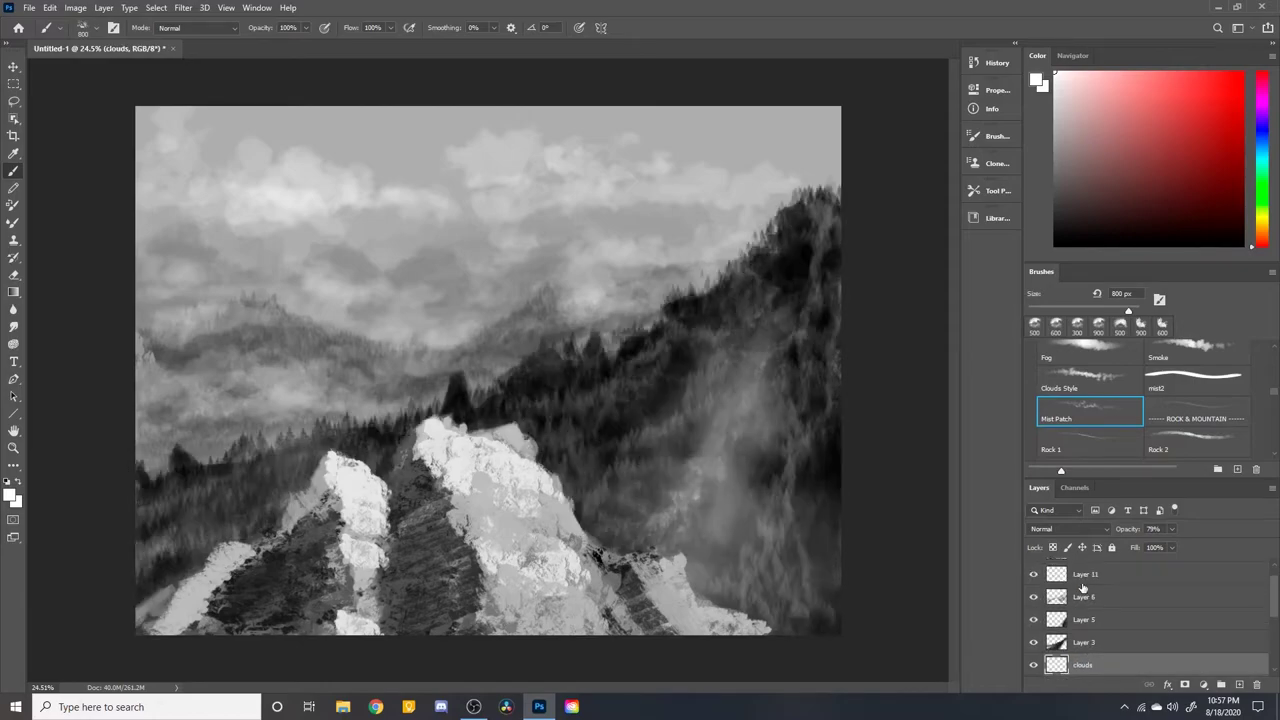
scroll(1083, 589, down, 2)
click(1084, 642)
click(1170, 685)
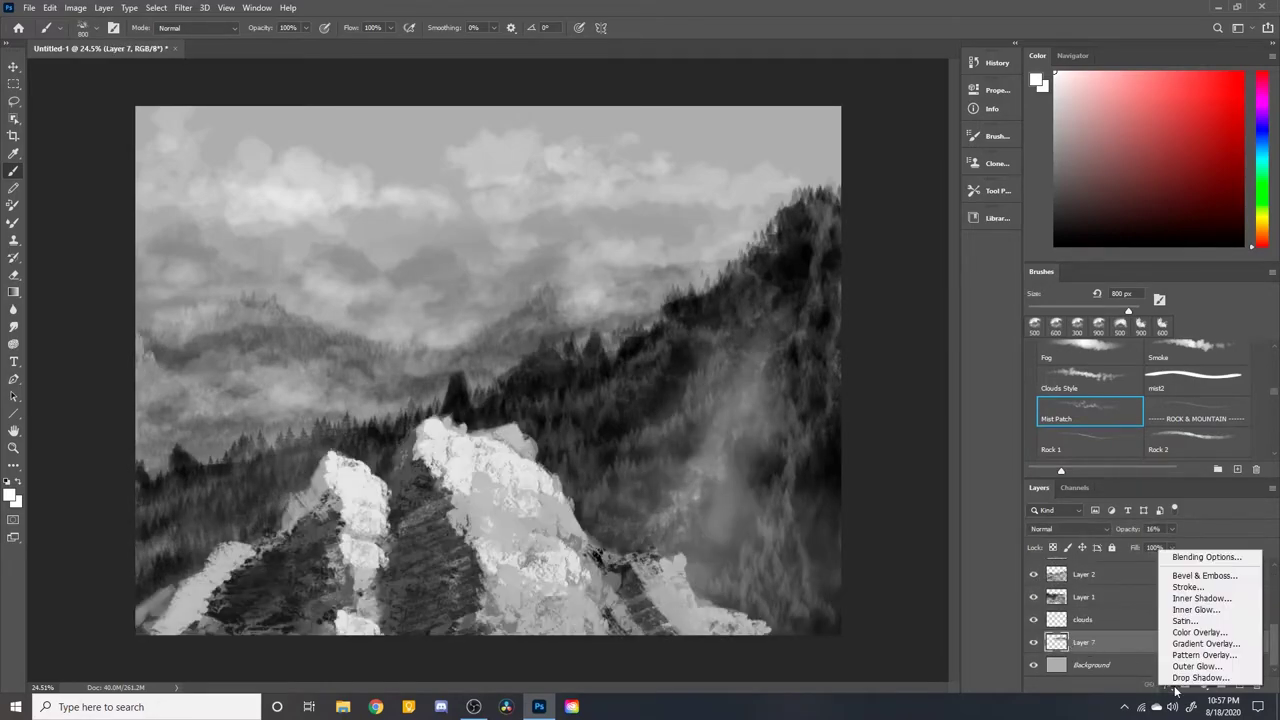
click(829, 163)
Clip Layer 7 to the layer below, discard a trial mask, and pick dark green
right_click(1095, 642)
click(1128, 327)
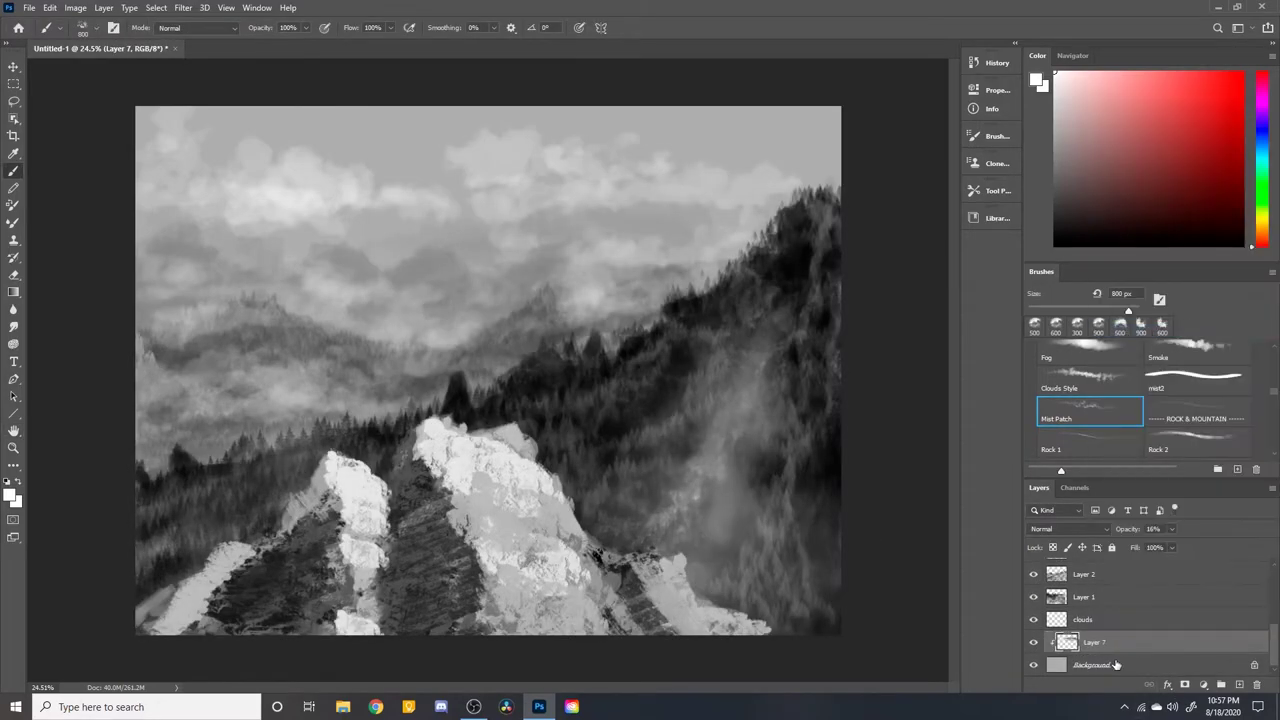
click(1185, 685)
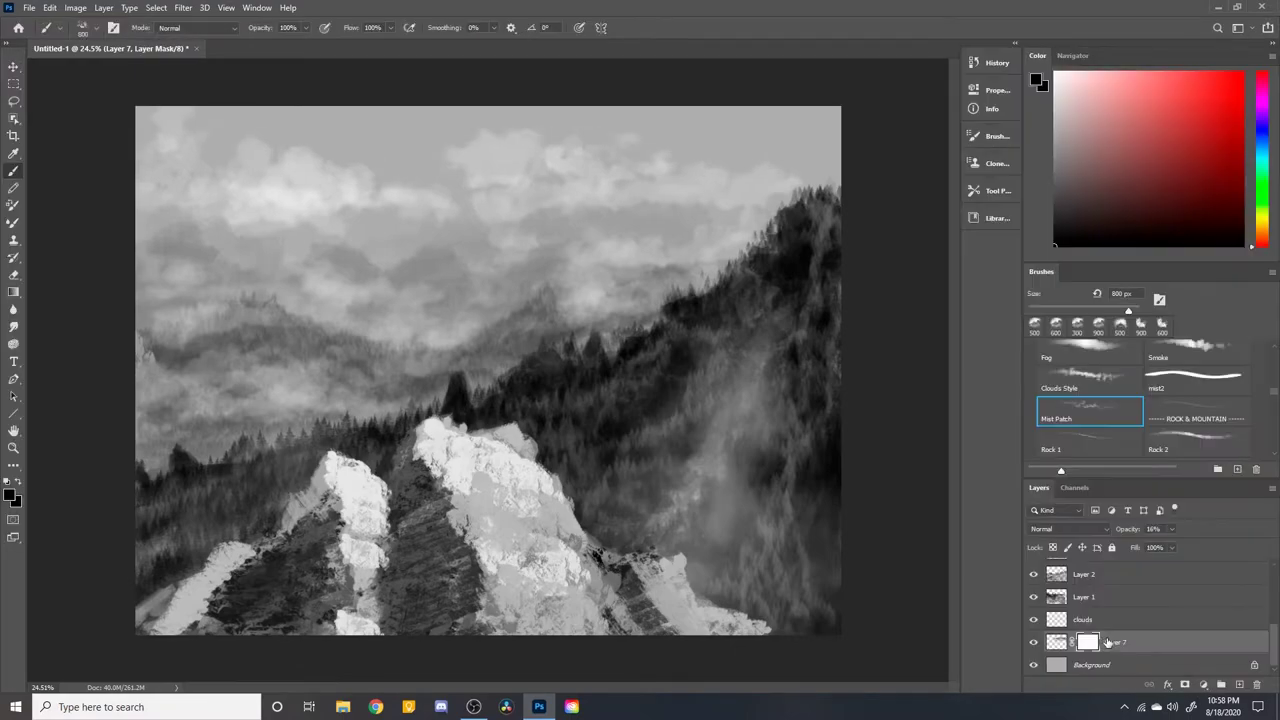
key(ctrl+z)
click(1203, 685)
click(1262, 200)
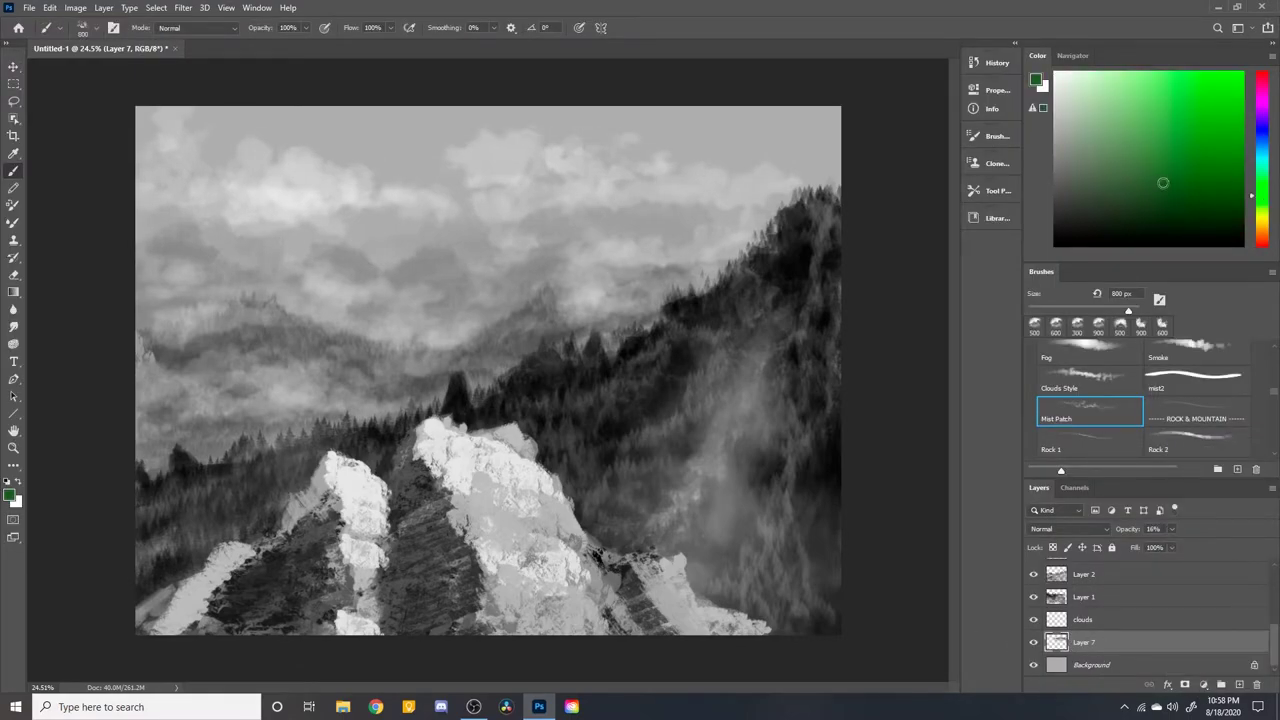
click(1150, 174)
Tint the cloud band green on a new Color-blended layer using its pixel selection
ctrl+click(1056, 619)
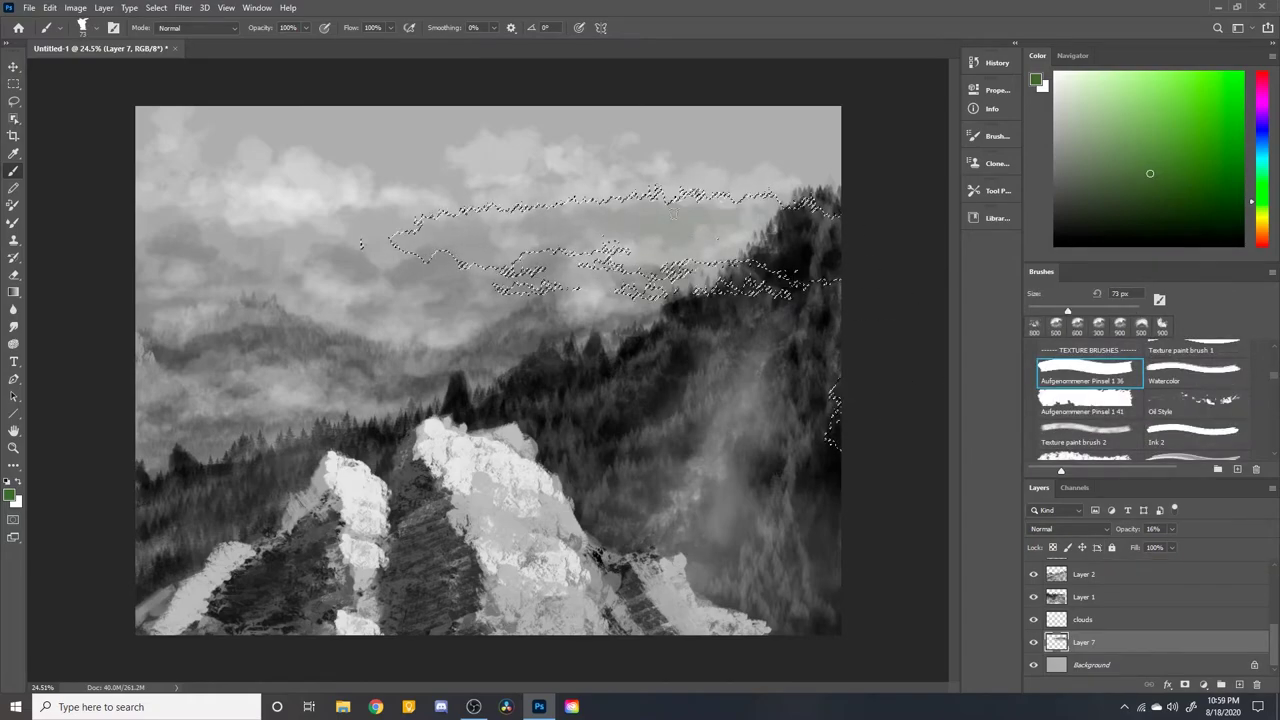
click(1238, 685)
click(1068, 529)
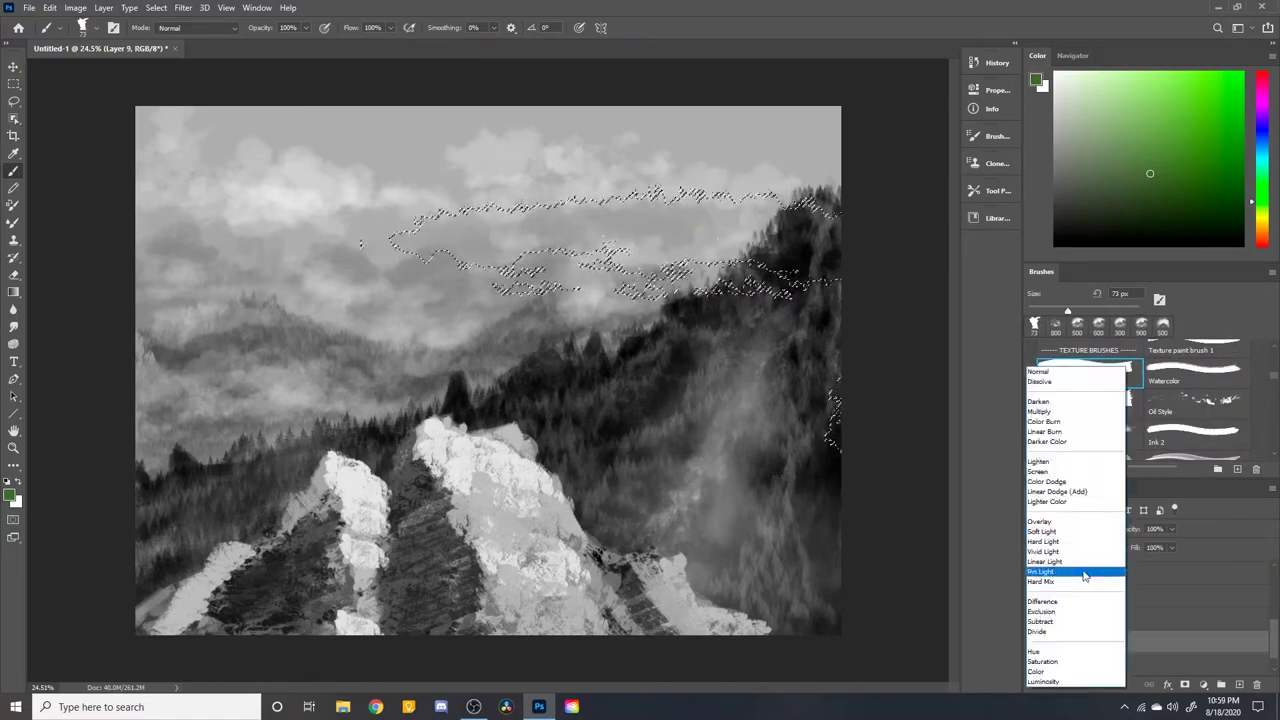
click(1060, 574)
drag(665, 240, 815, 280)
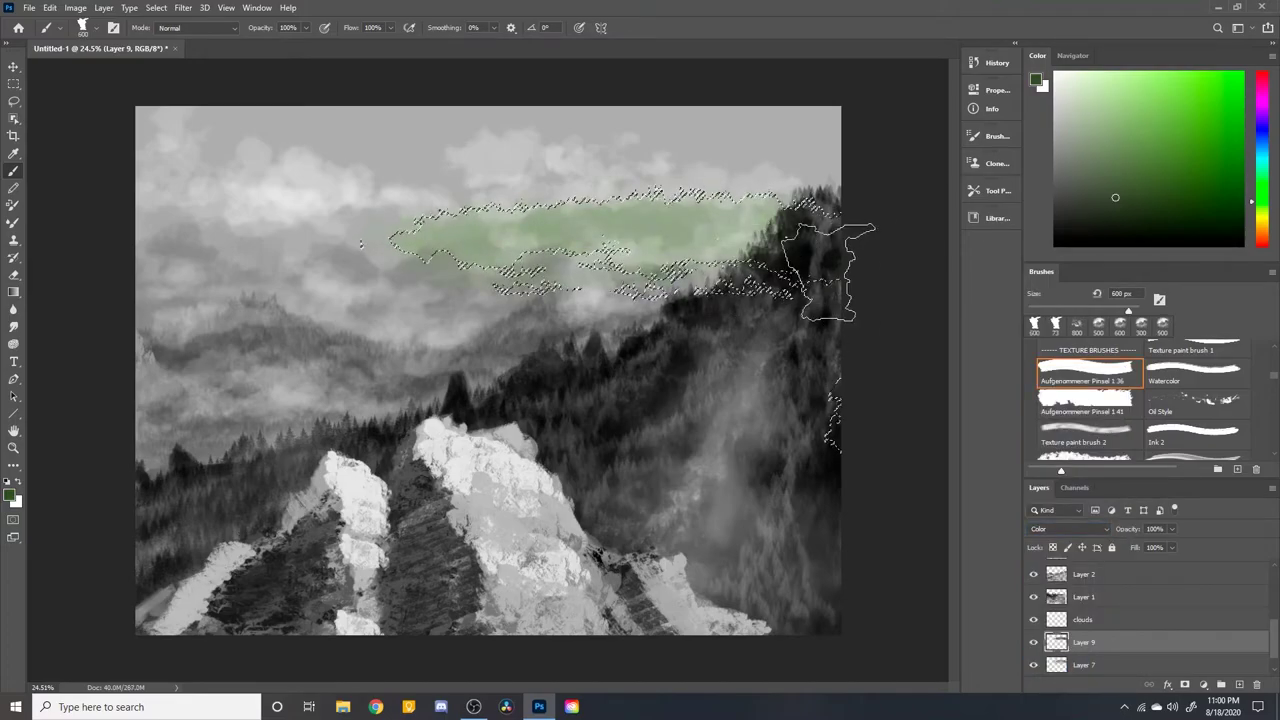
key(ctrl+d)
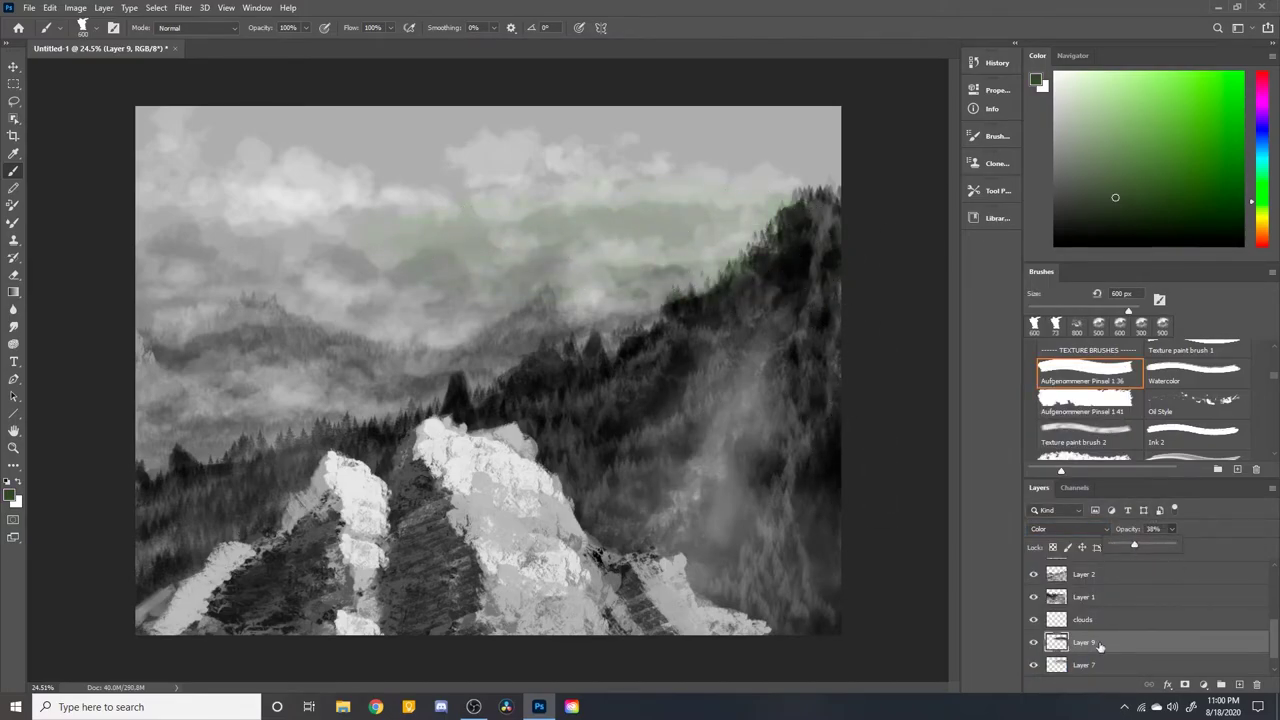
Tint the distant hills green on Color-mode Layer 10 with a darker green and lower opacity
click(1083, 597)
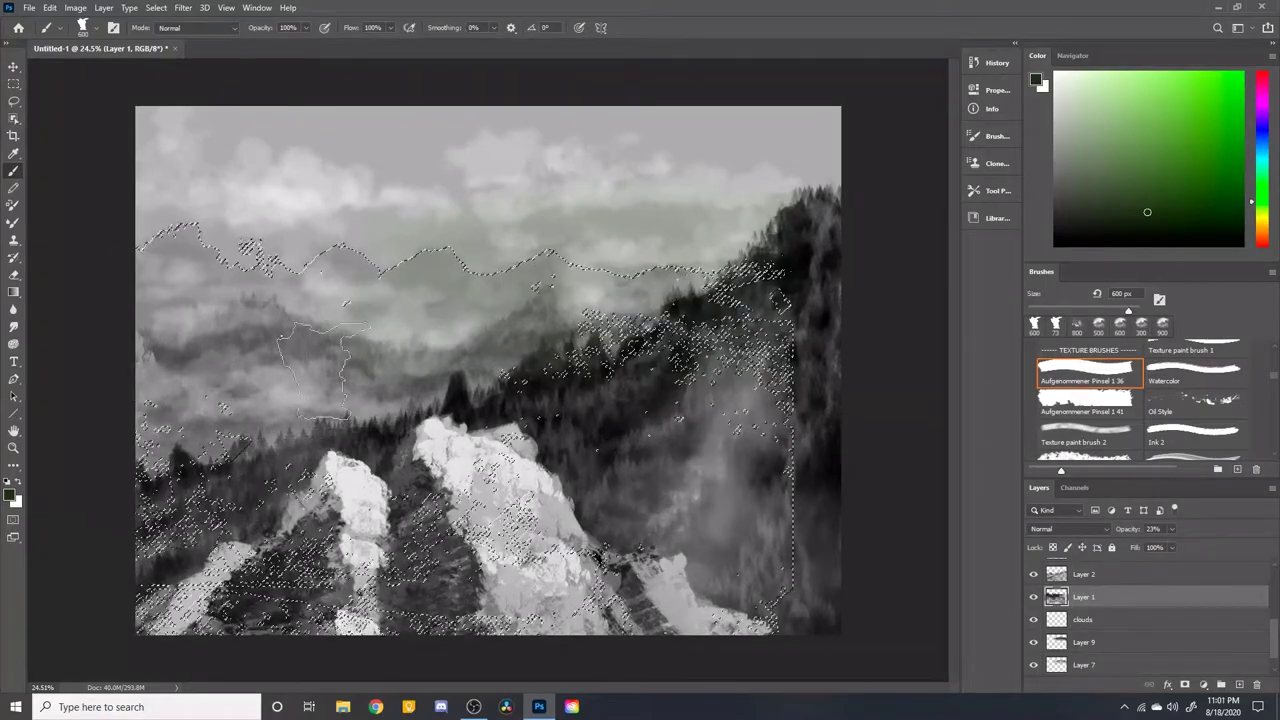
drag(320, 370, 560, 372)
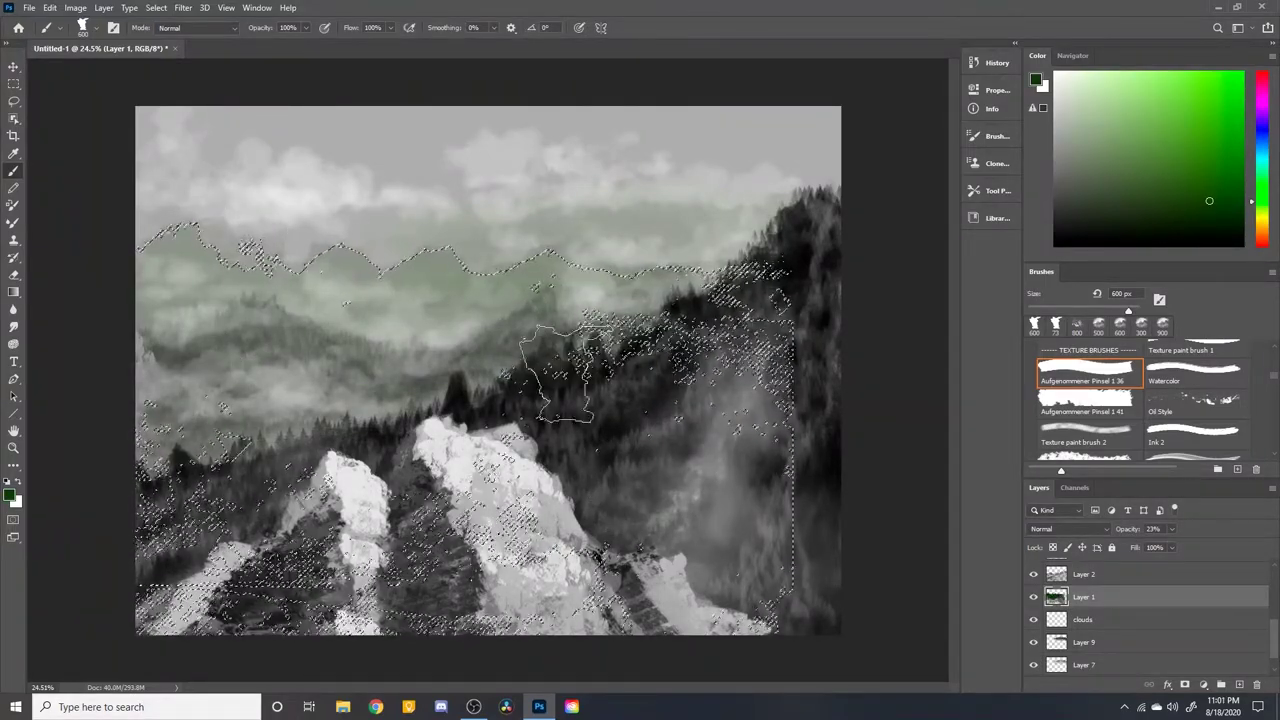
key(ctrl+d)
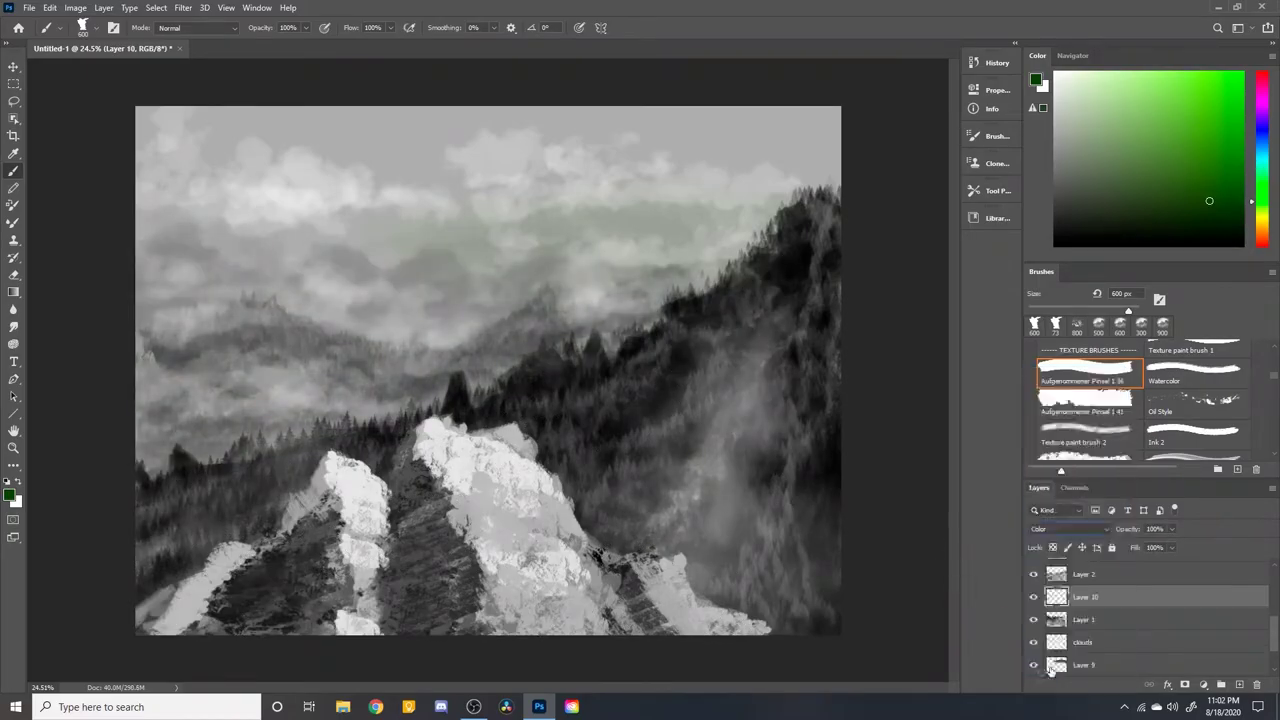
ctrl+click(1057, 620)
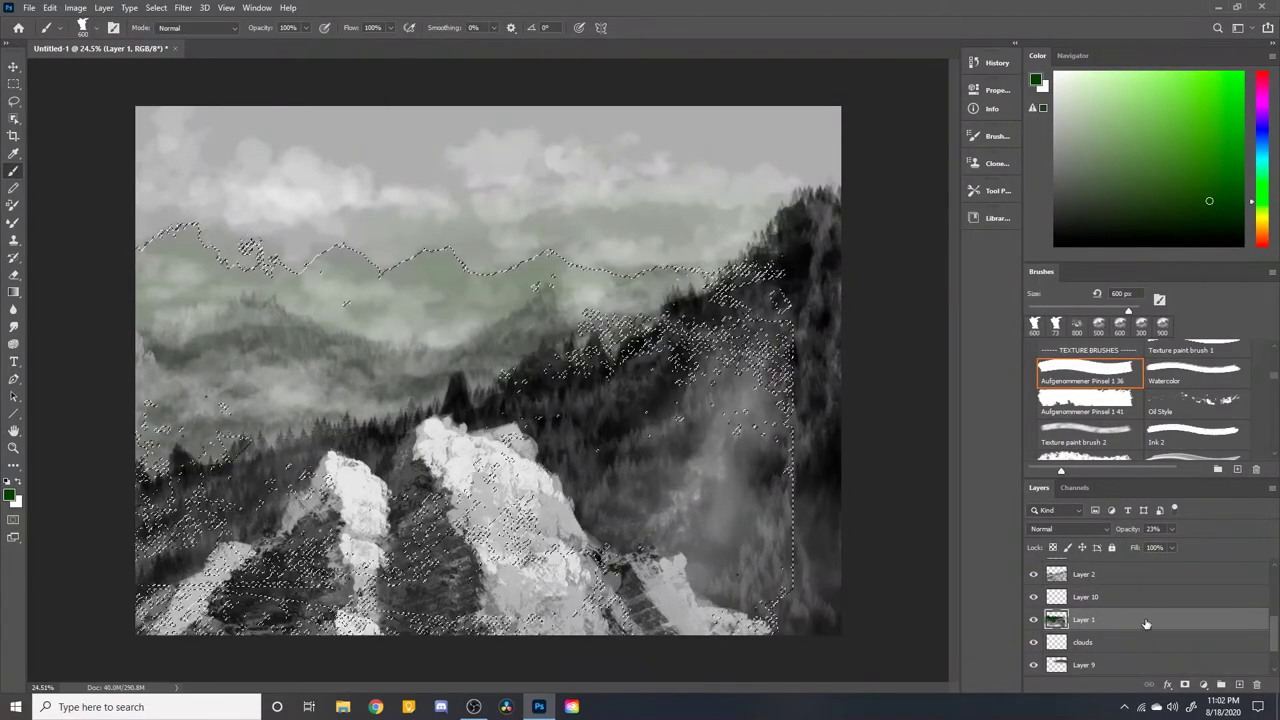
click(1085, 597)
click(1070, 529)
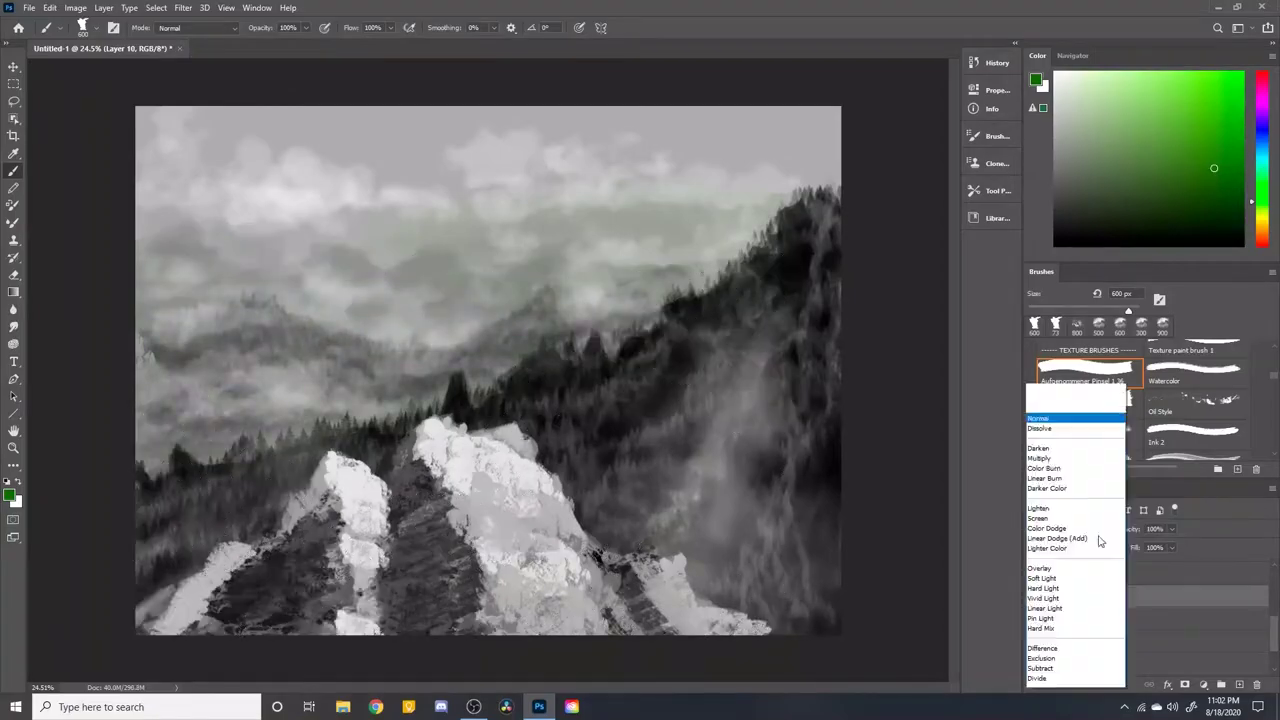
click(1080, 668)
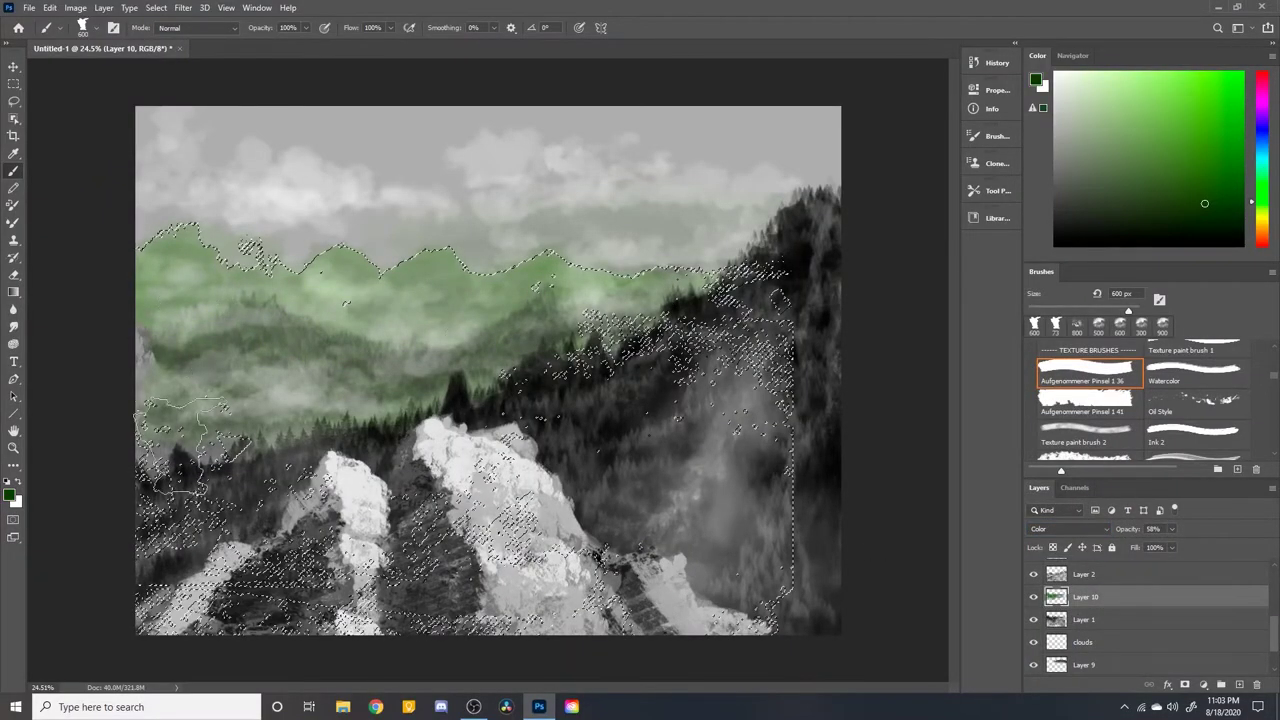
alt+click(435, 320)
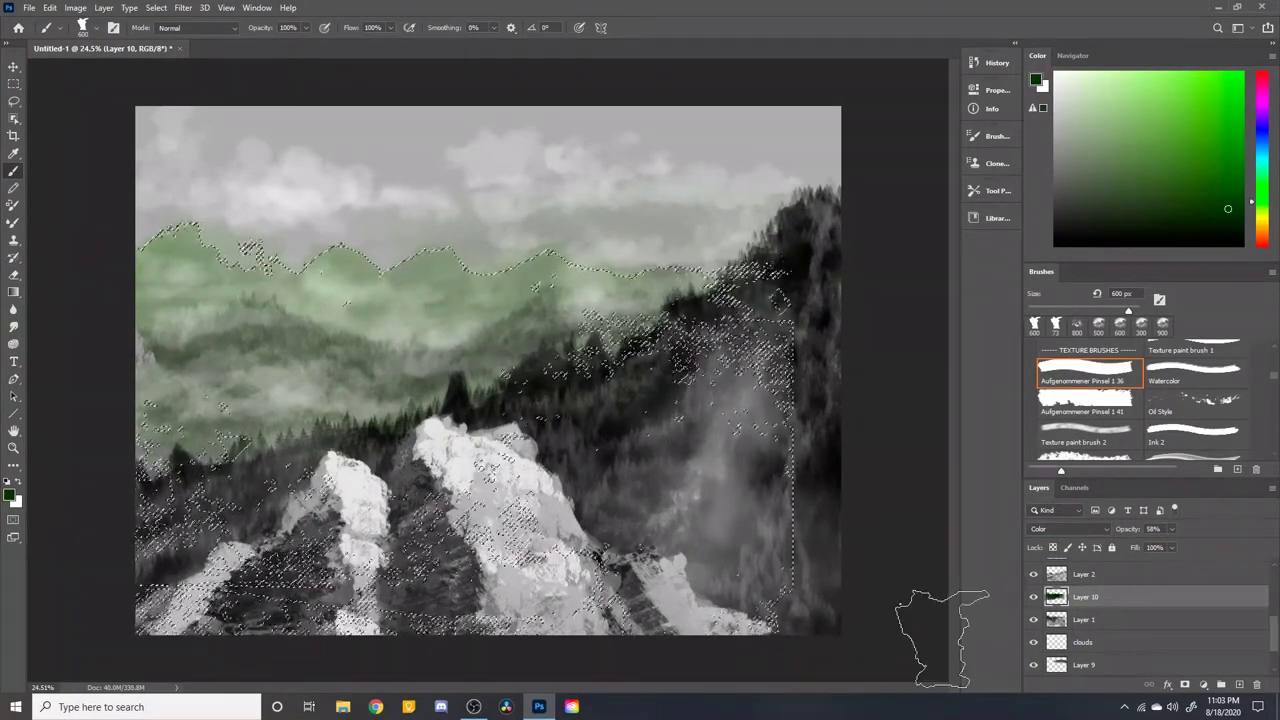
click(1171, 529)
Paint the forested slope green on a new layer inside Layer 6's pixel selection
click(1085, 574)
scroll(1100, 610, up, 2)
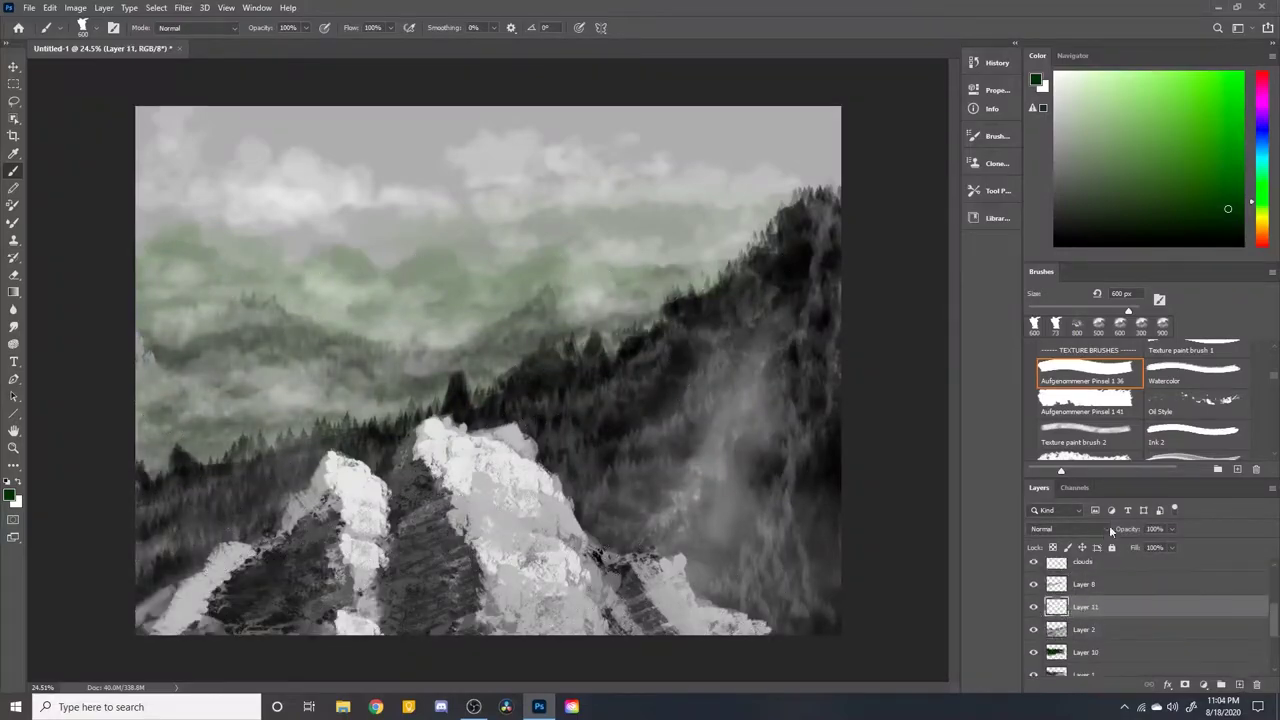
click(1088, 607)
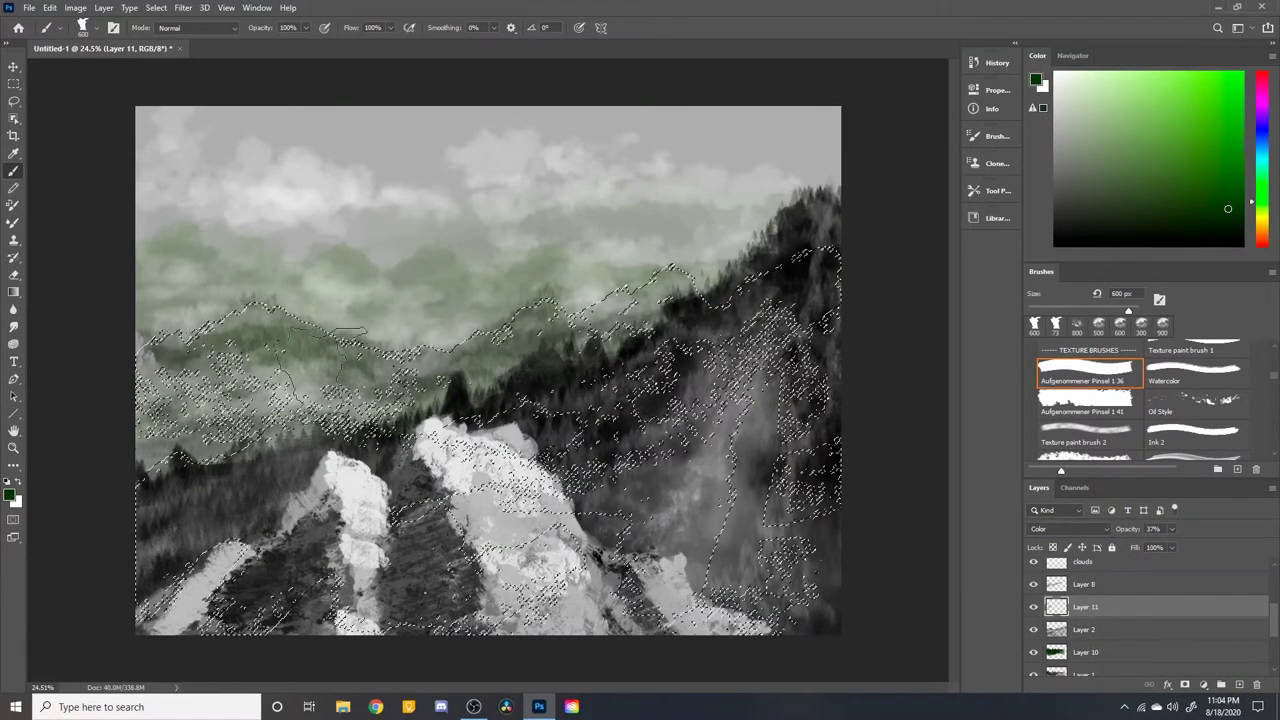
key(ctrl+d)
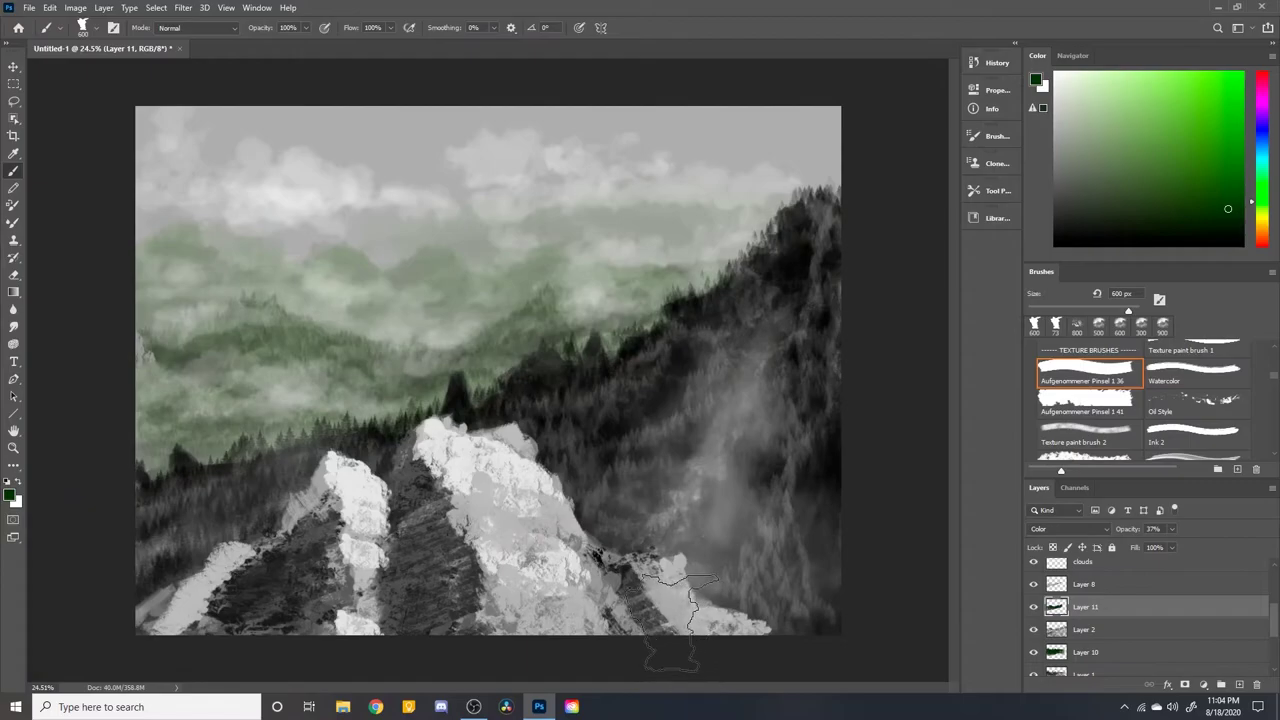
click(1238, 684)
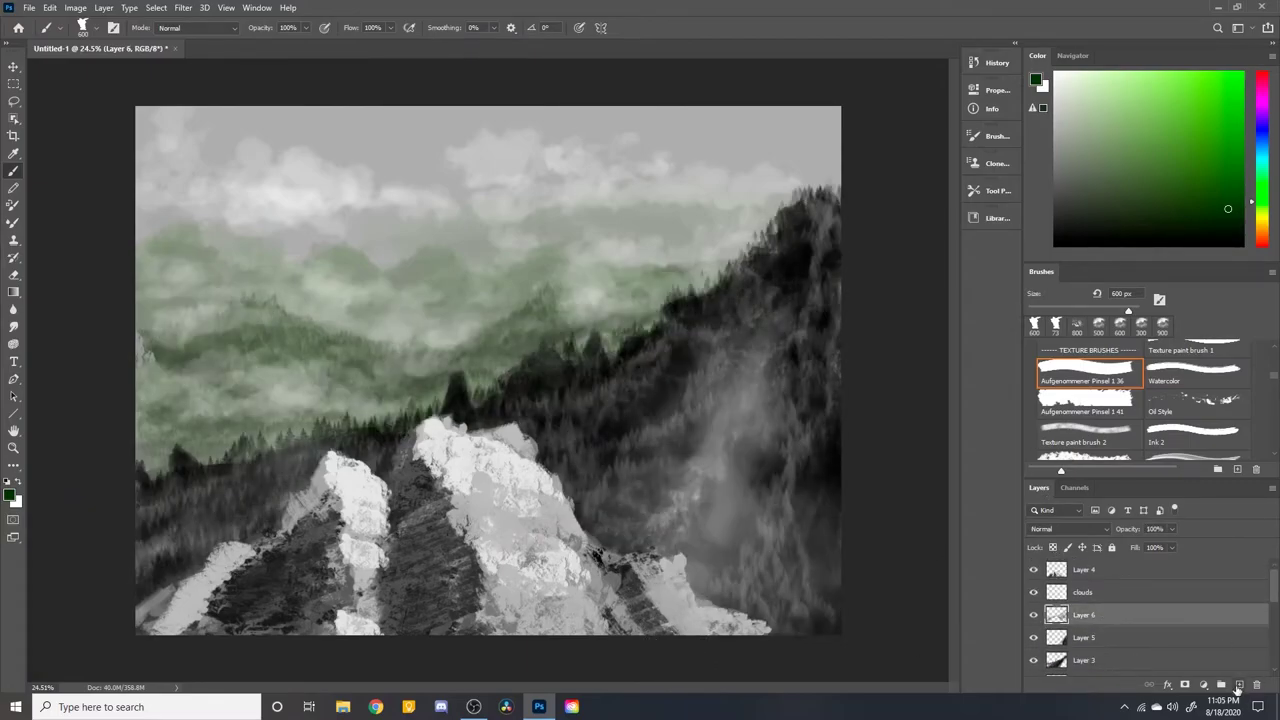
ctrl+click(1056, 638)
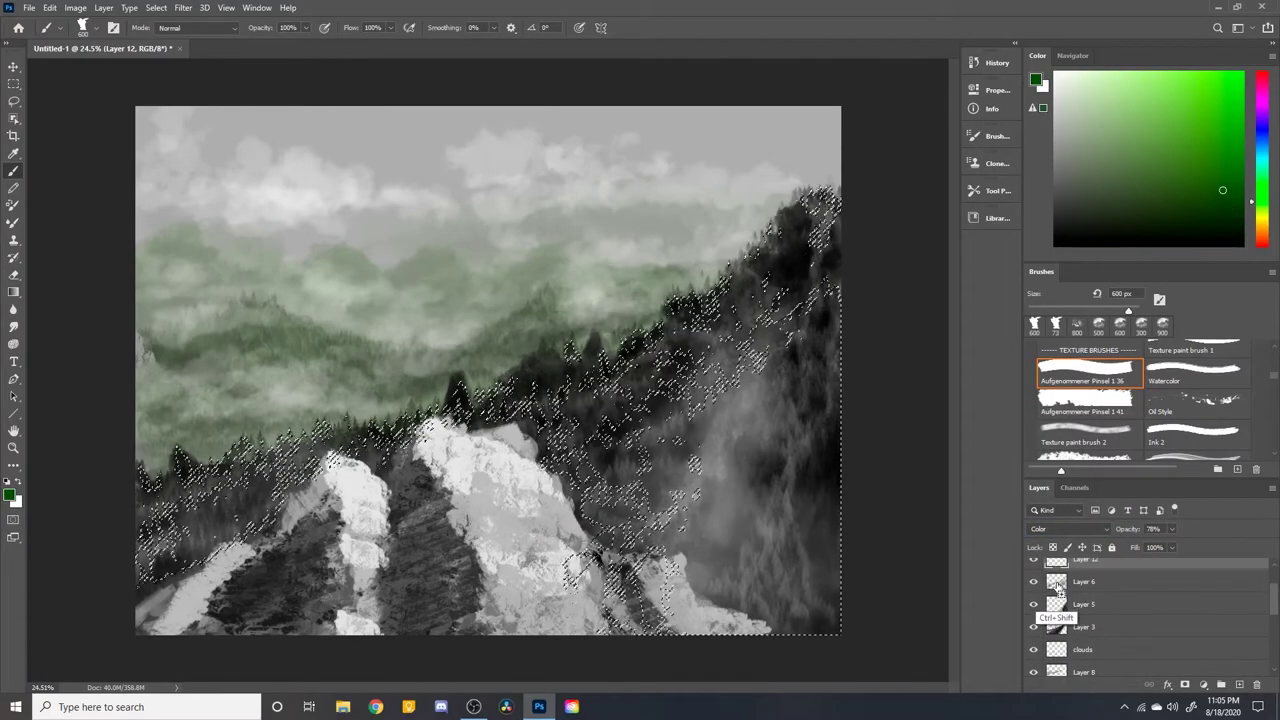
drag(770, 260, 660, 335)
key(ctrl+d)
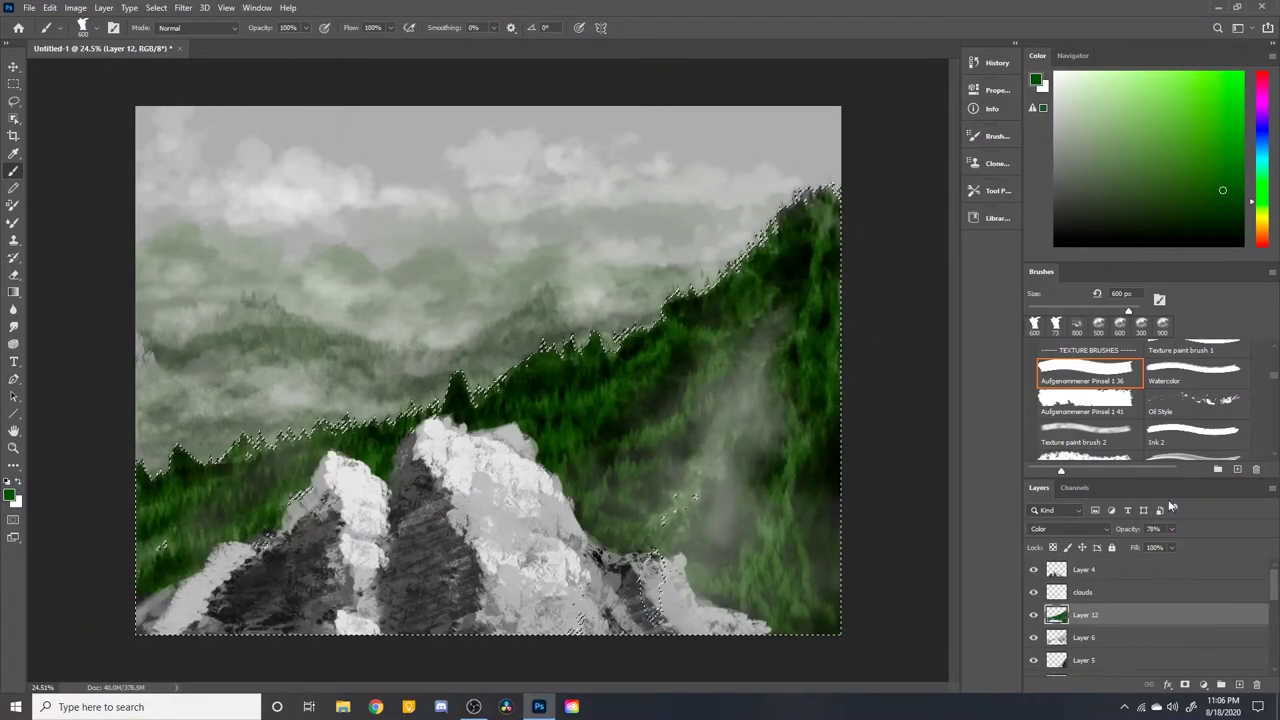
key(alt+bracketleft)
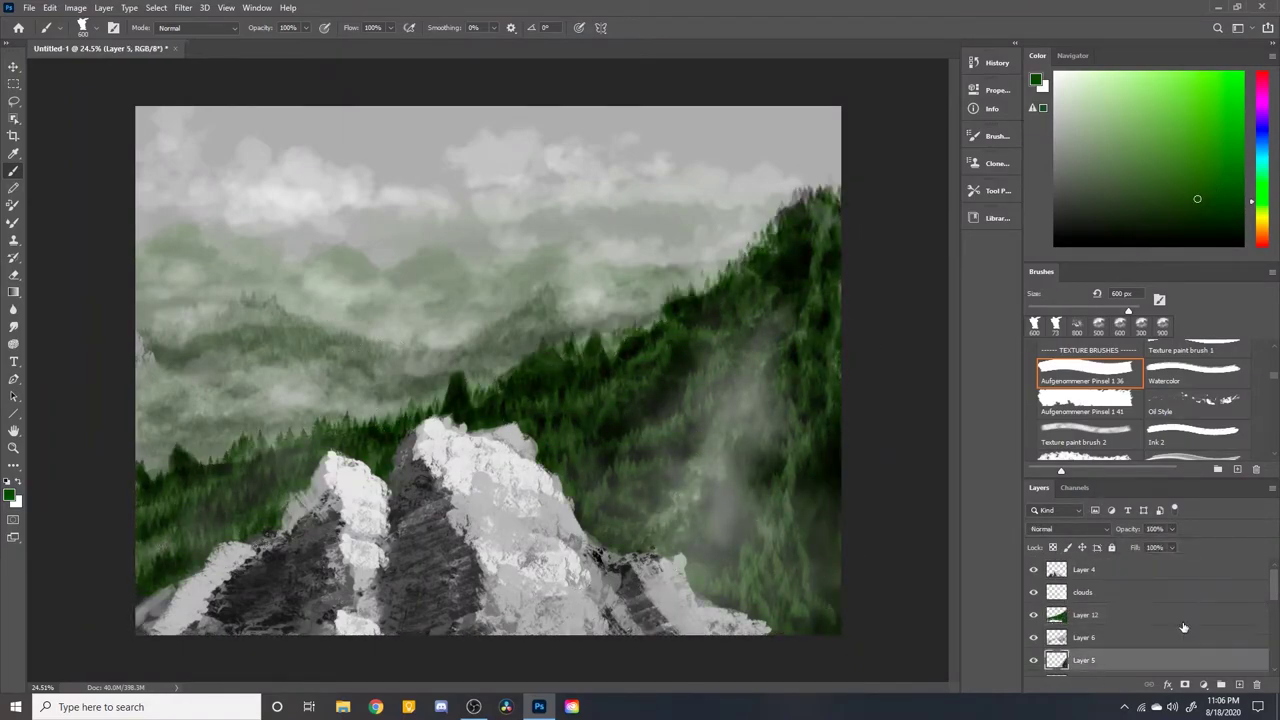
Add a new layer filled with light cyan and darken it with a Curves adjustment
key(ctrl+shift+alt+n)
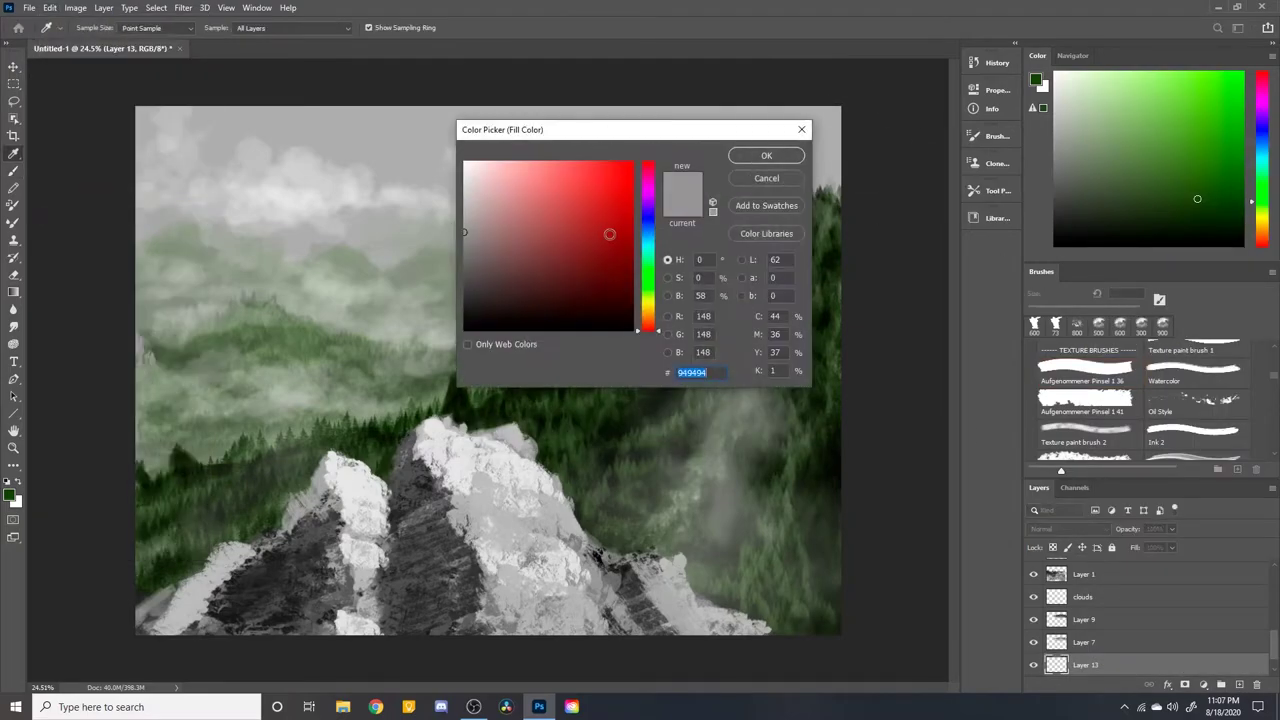
key(Return)
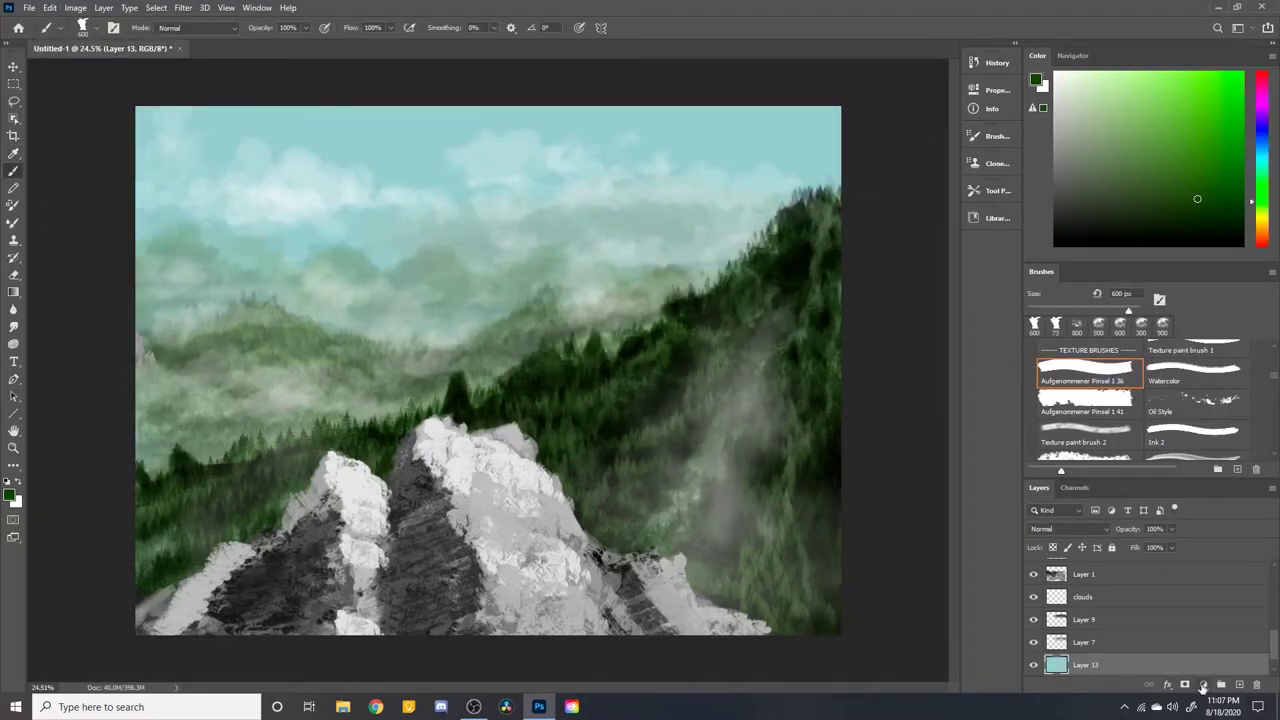
click(1203, 685)
click(1150, 518)
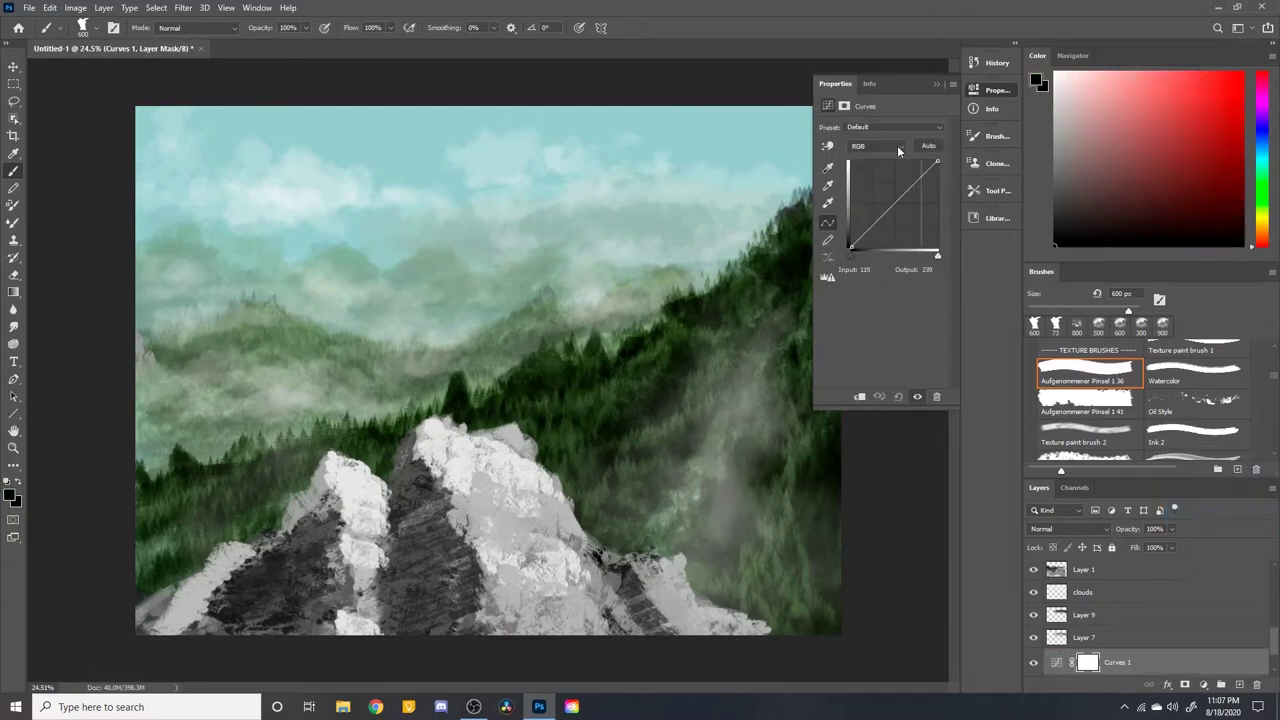
drag(898, 200, 910, 222)
click(907, 407)
Add a Hue/Saturation adjustment limited to the Yellows range
scroll(1172, 640, down, 2)
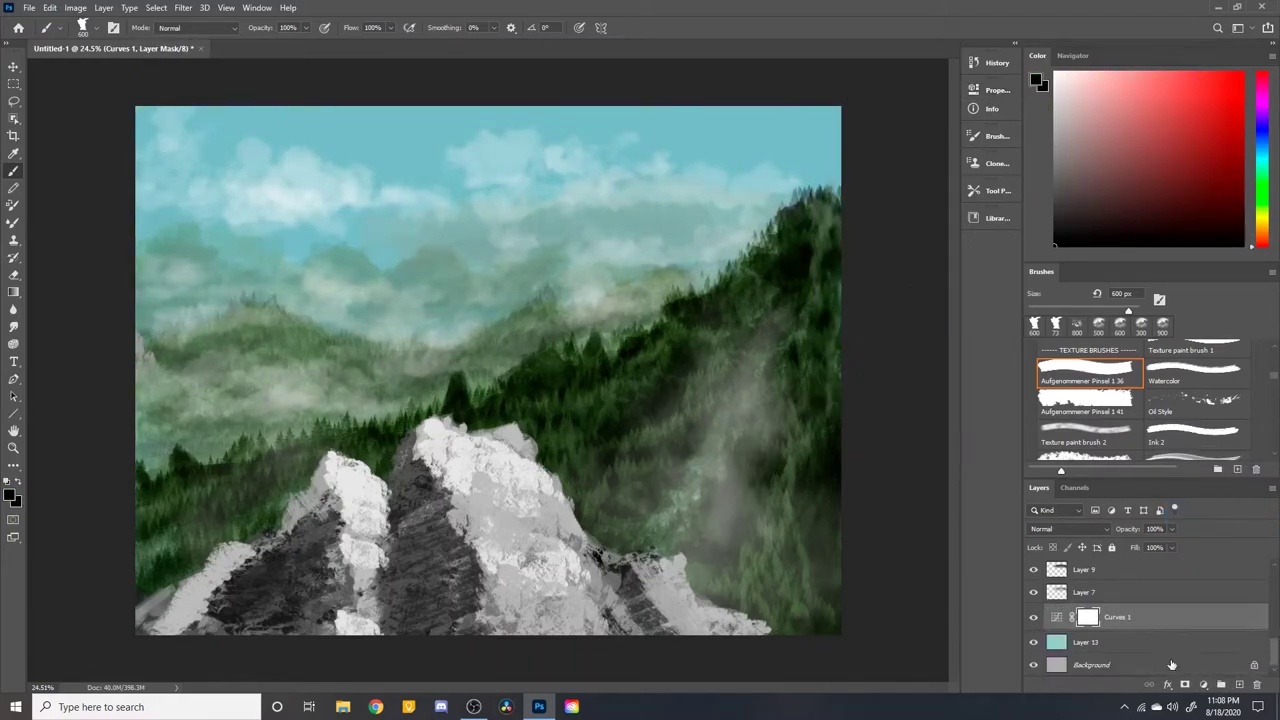
click(1203, 685)
click(1180, 570)
click(897, 146)
click(893, 182)
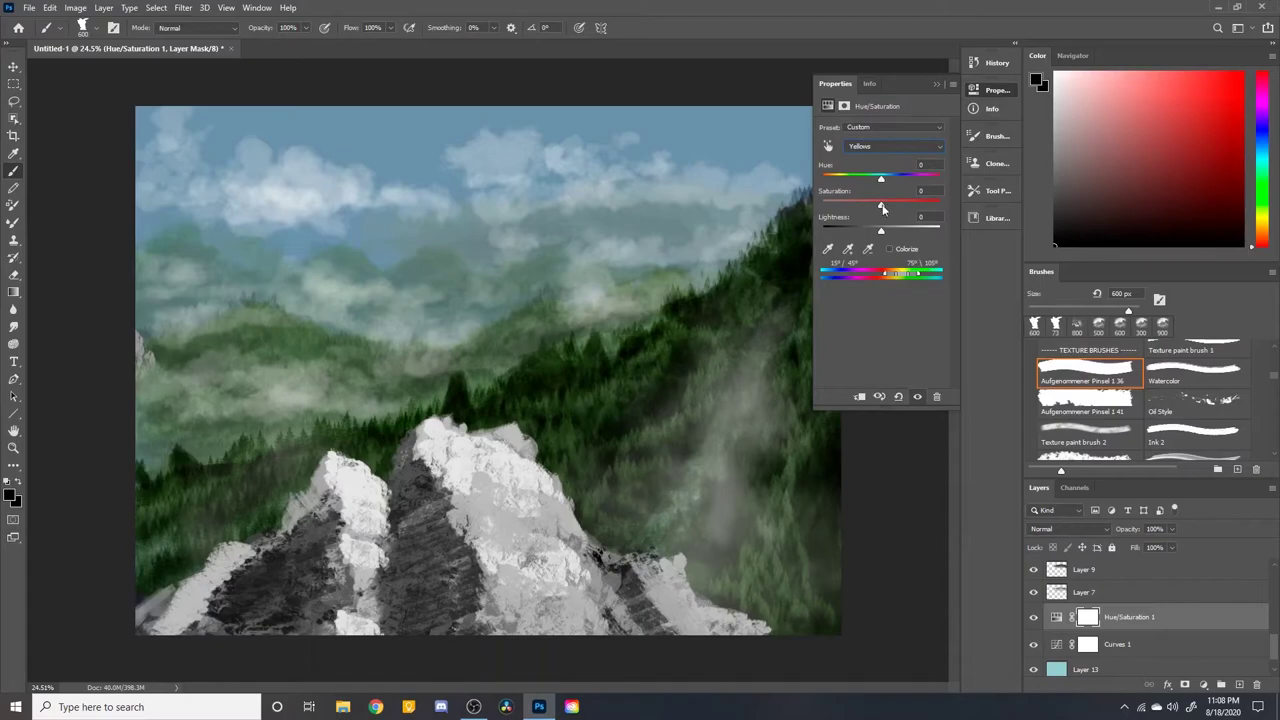
click(951, 380)
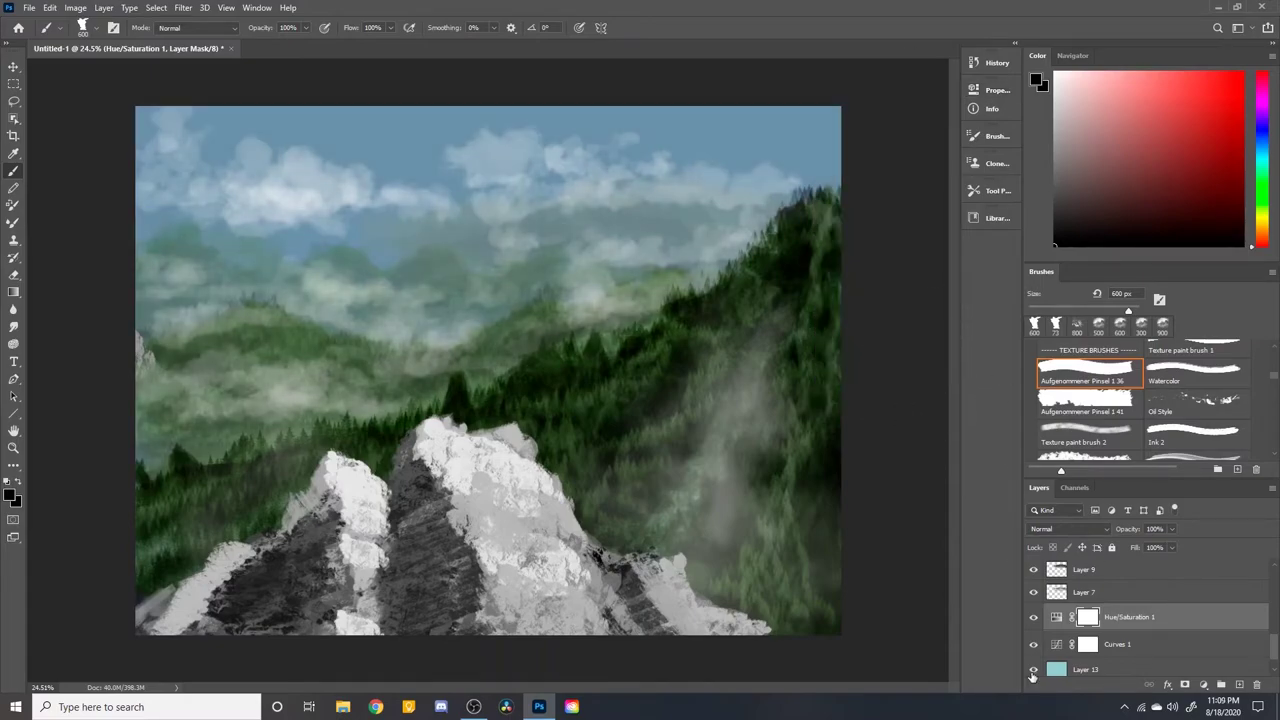
Brush light blue across the sky on Layer 13 and hide the Hue/Saturation adjustment
click(1080, 667)
click(1085, 140)
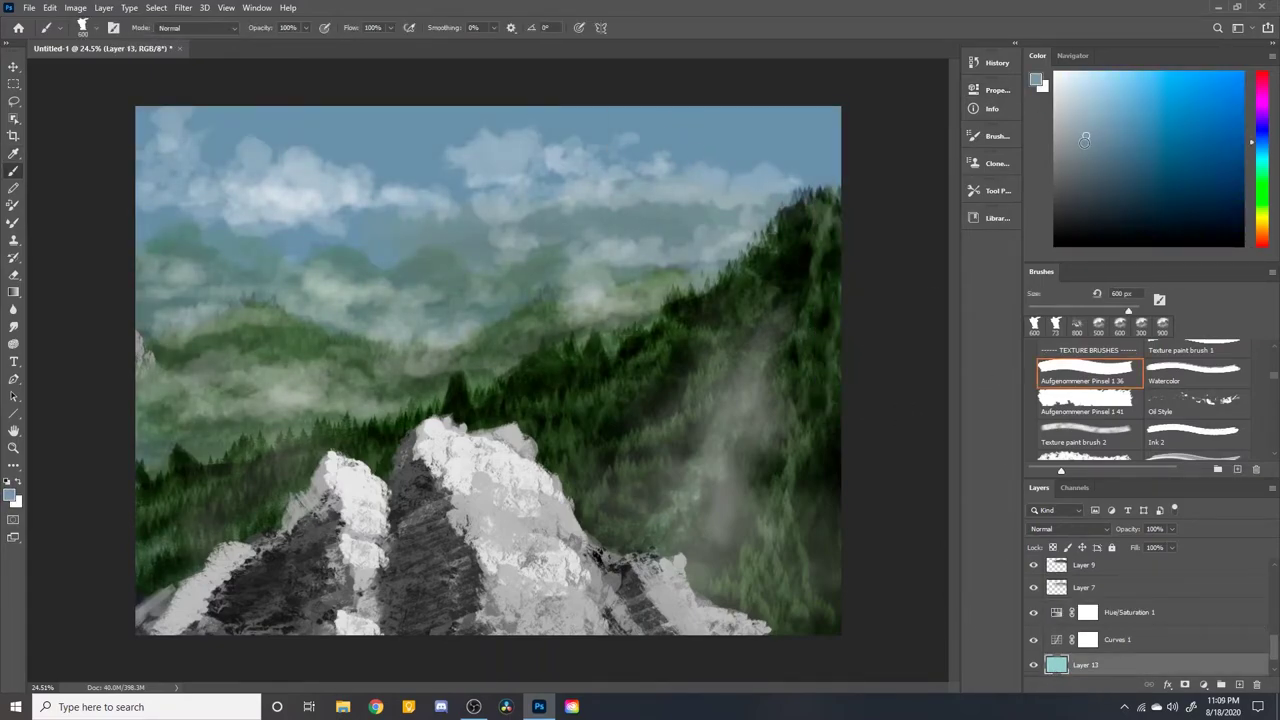
drag(800, 160, 480, 400)
click(1033, 612)
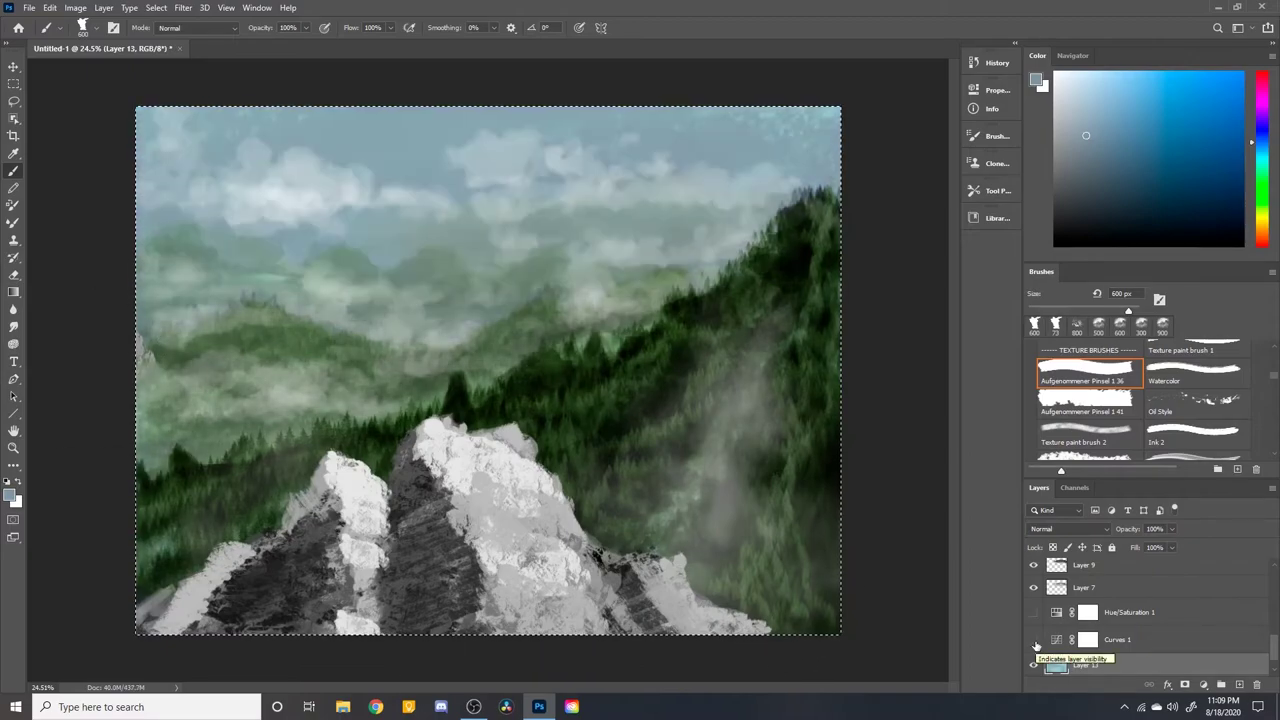
click(1262, 213)
Refine the pale yellow-green painting colour and enlarge the brush
click(1146, 93)
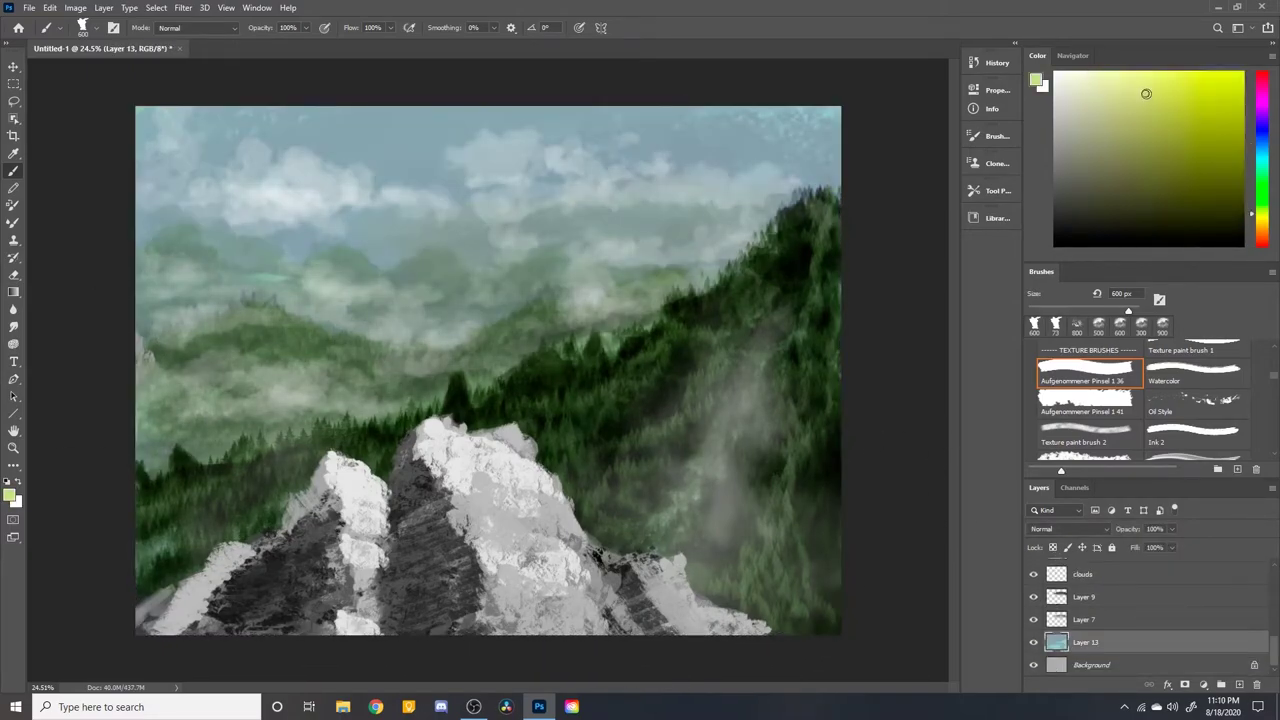
key(period)
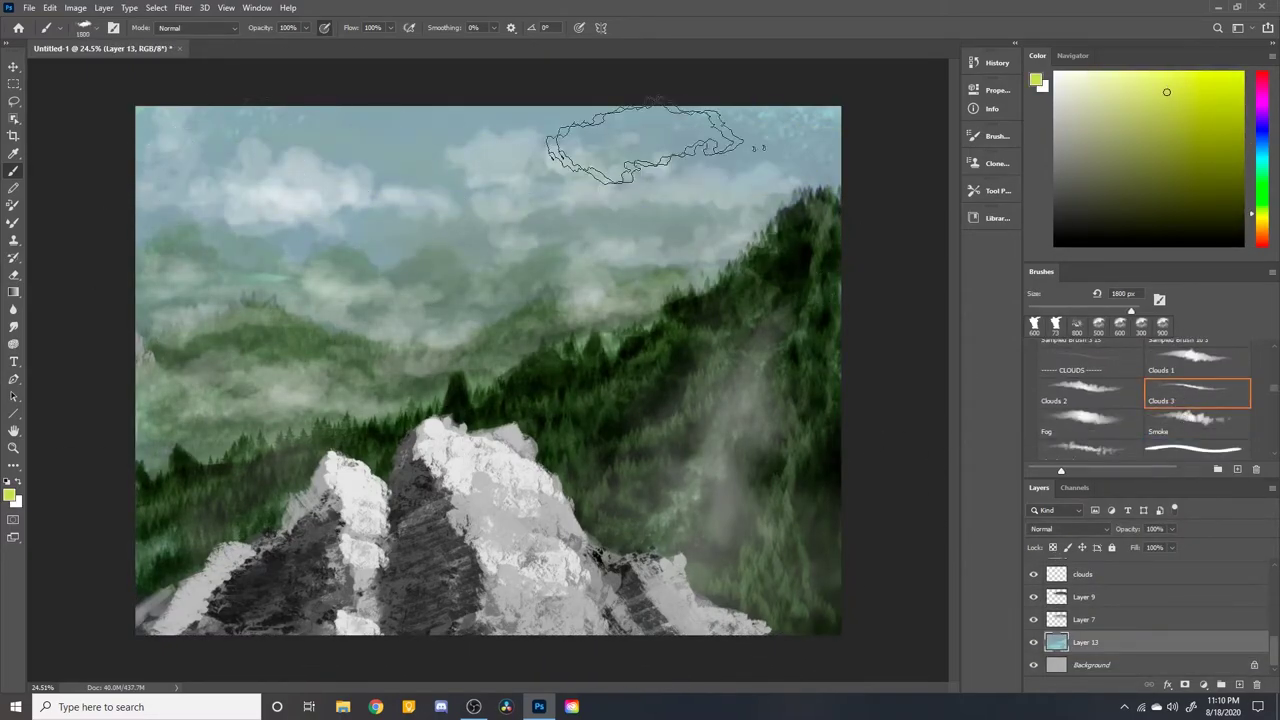
click(1097, 83)
key(ctrl+z)
key(bracketright)
key(bracketright)
key(bracketright)
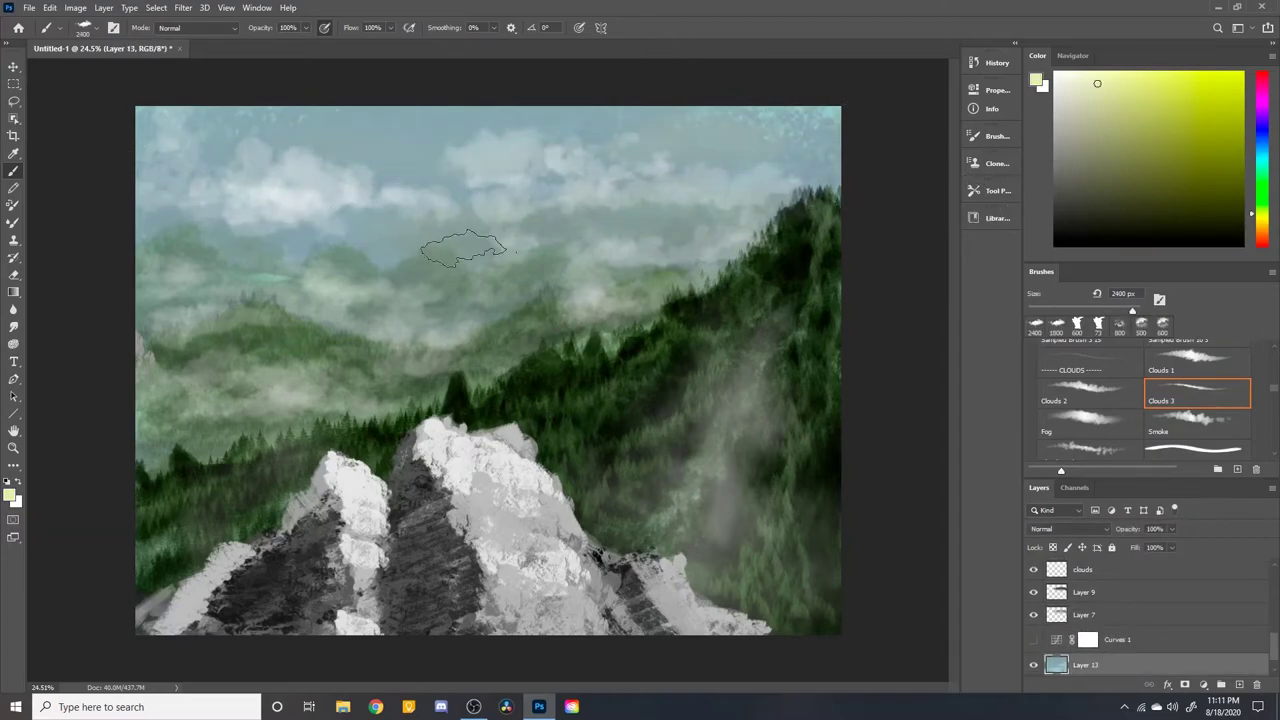
scroll(1150, 620, up, 5)
Paint dark brown over the selected rocks on a new layer set to Soft Light
ctrl+click(1056, 570)
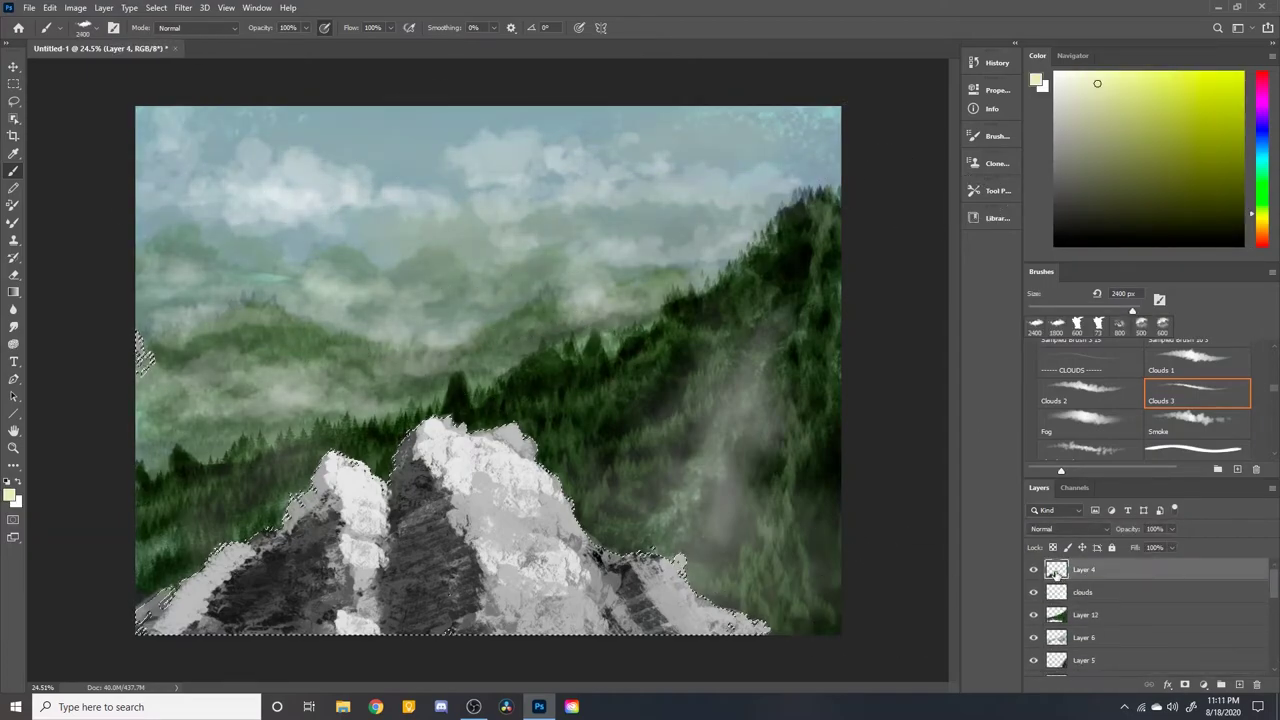
key(ctrl+shift+alt+n)
click(1070, 528)
click(1060, 662)
key(x)
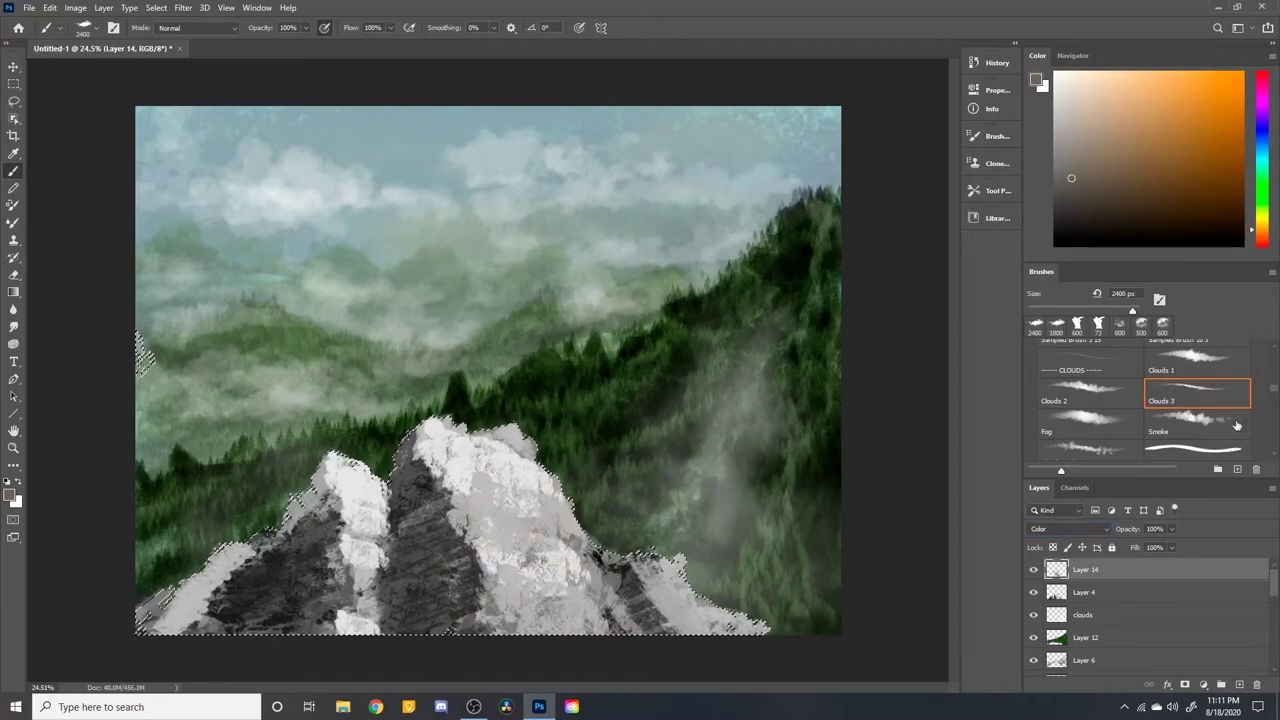
scroll(1237, 425, up, 5)
click(1088, 355)
drag(520, 500, 210, 570)
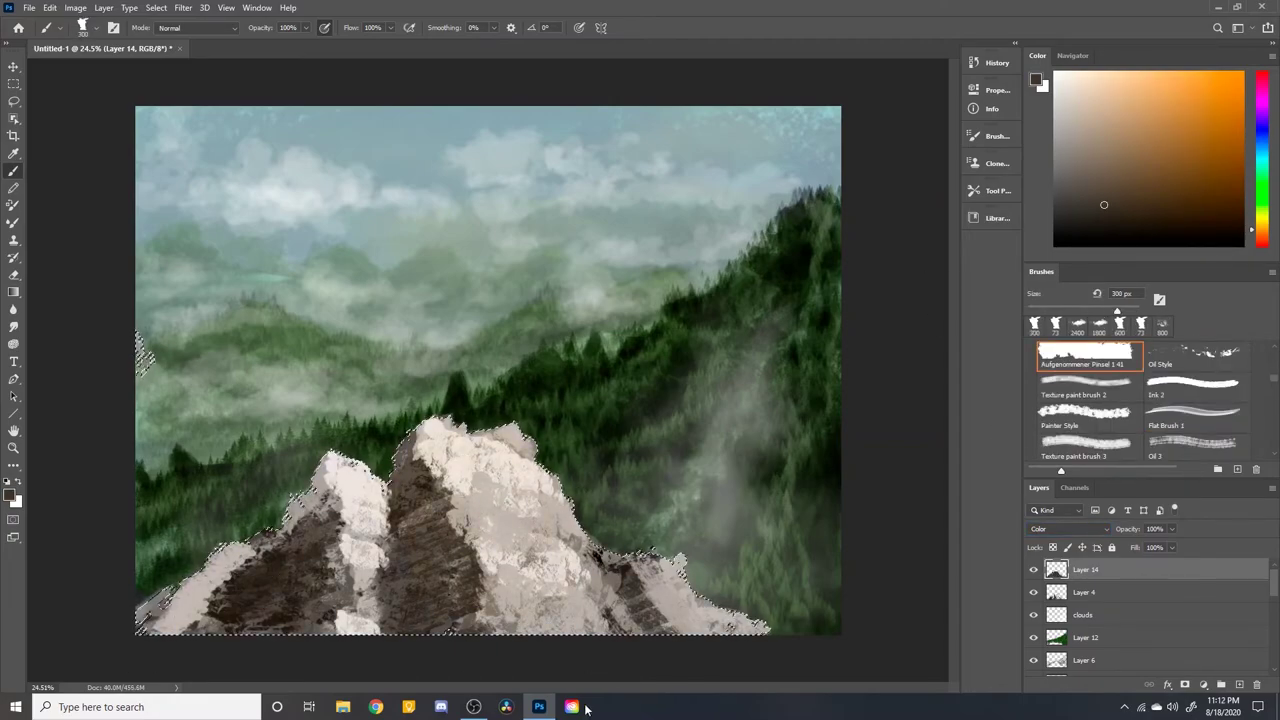
click(1070, 528)
click(1216, 215)
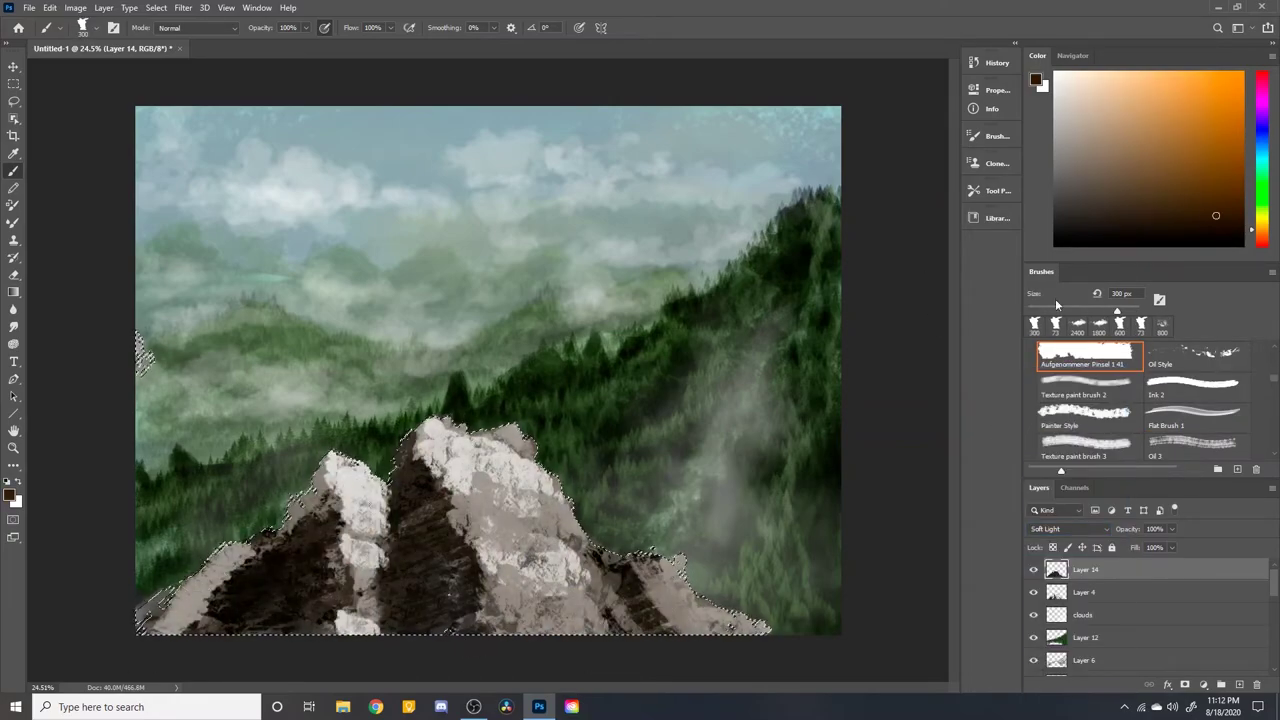
Darken the rocks with a Brightness/Contrast adjustment at -46 brightness
click(1140, 592)
click(1203, 684)
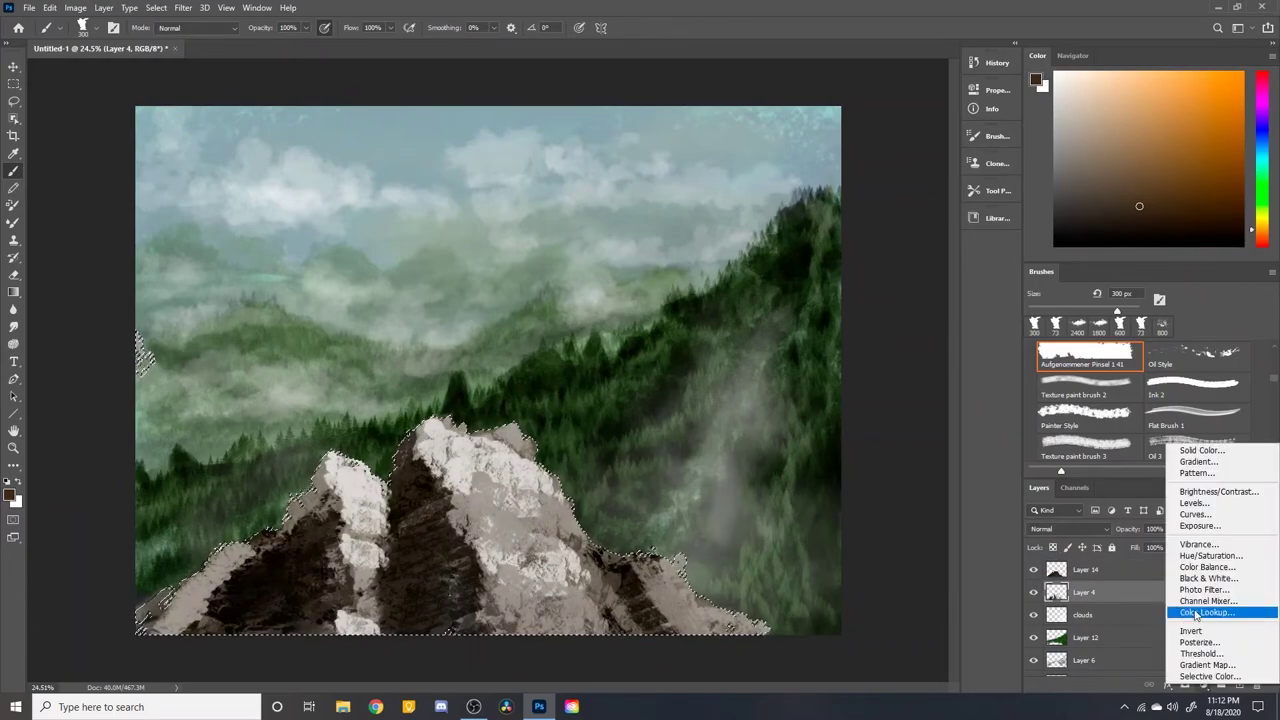
click(1200, 614)
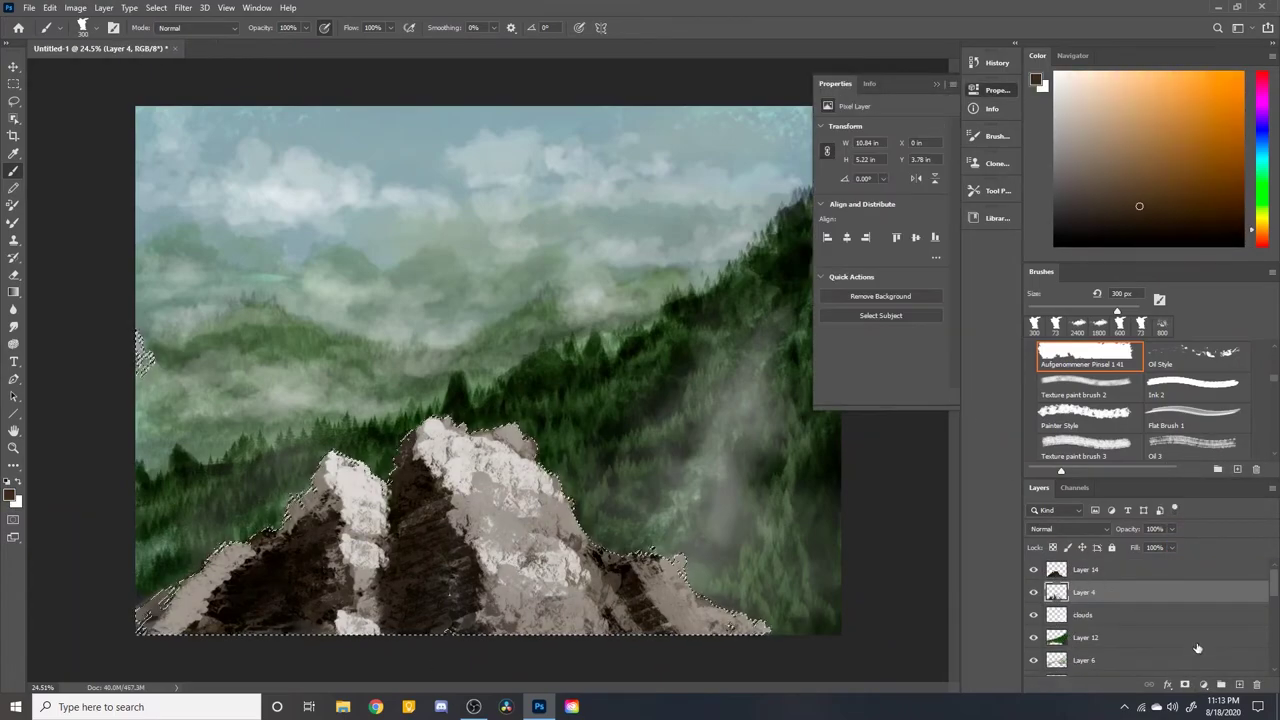
drag(881, 165, 863, 165)
ctrl+click(1088, 596)
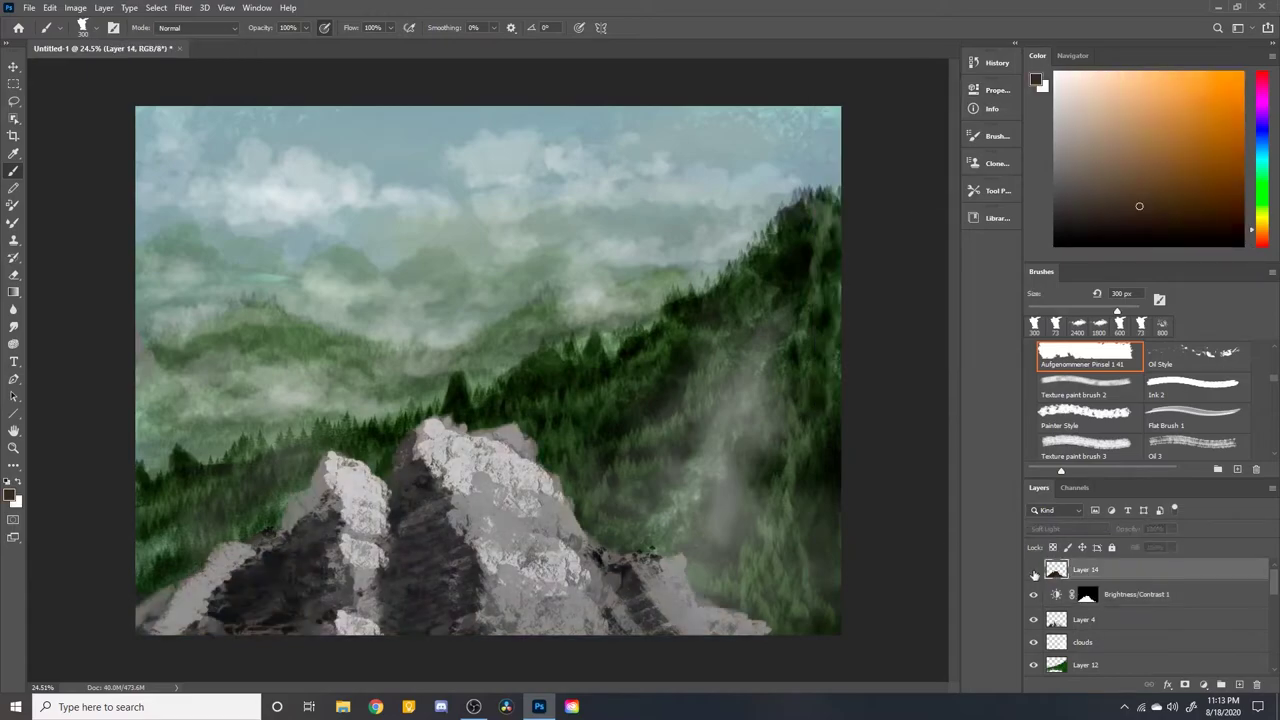
key(e)
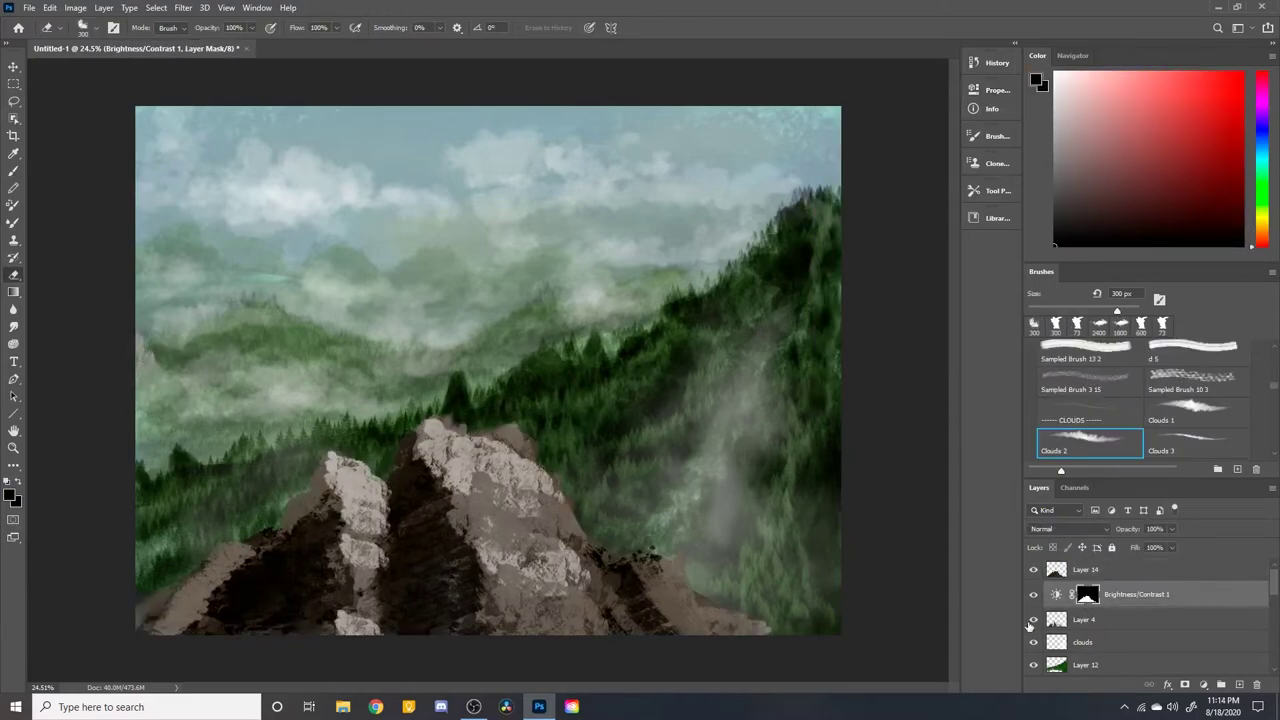
Try a forest-green Color-mode tint layer over the rocks, then delete it
click(1237, 684)
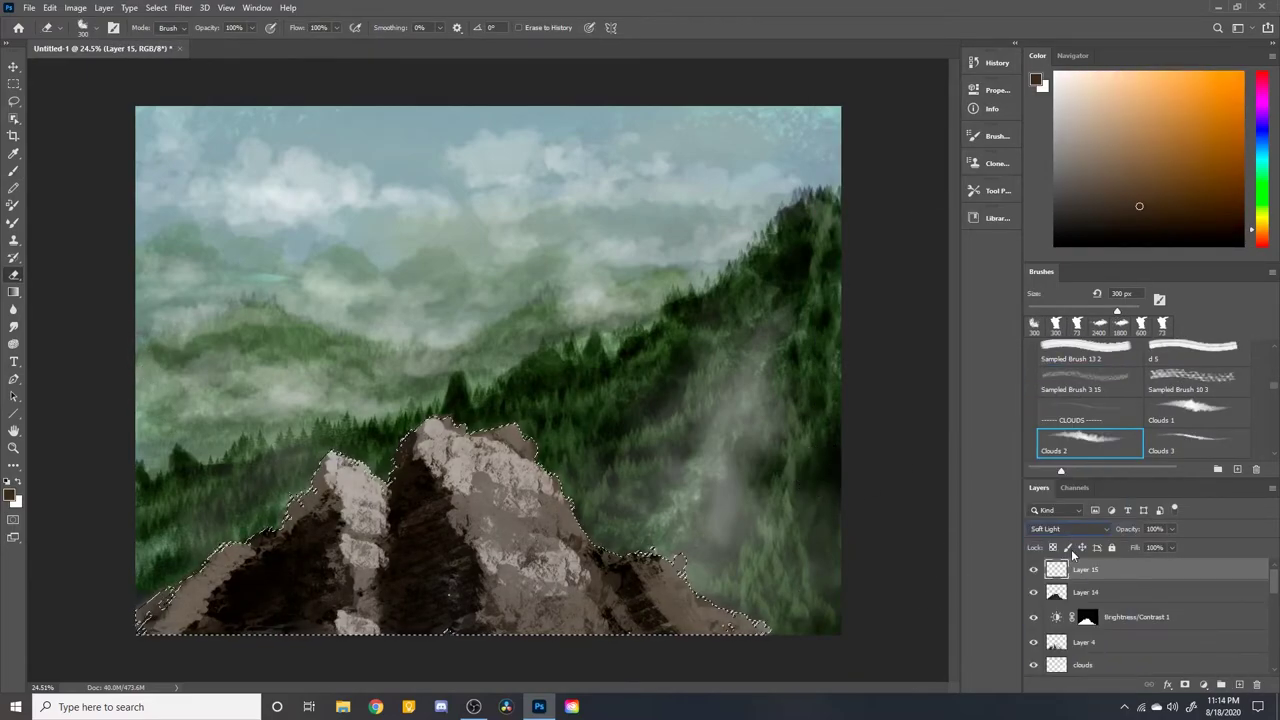
key(b)
alt+click(829, 471)
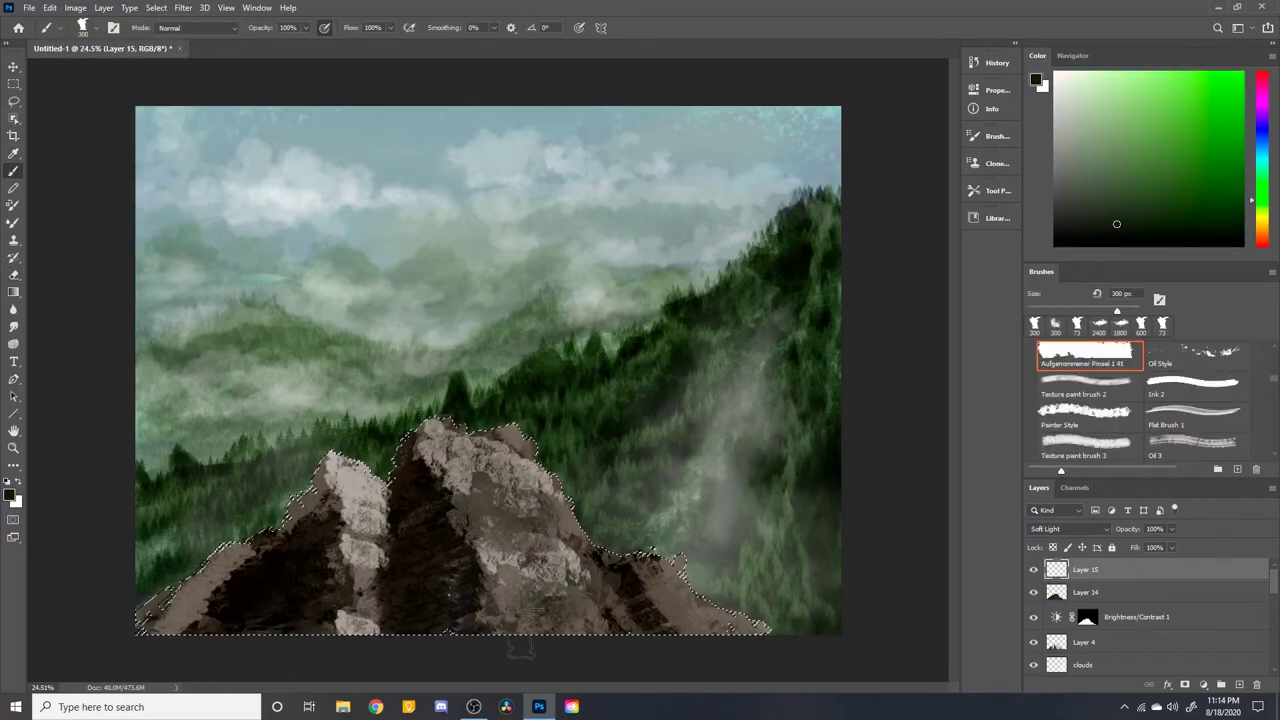
drag(540, 500, 200, 560)
click(1070, 528)
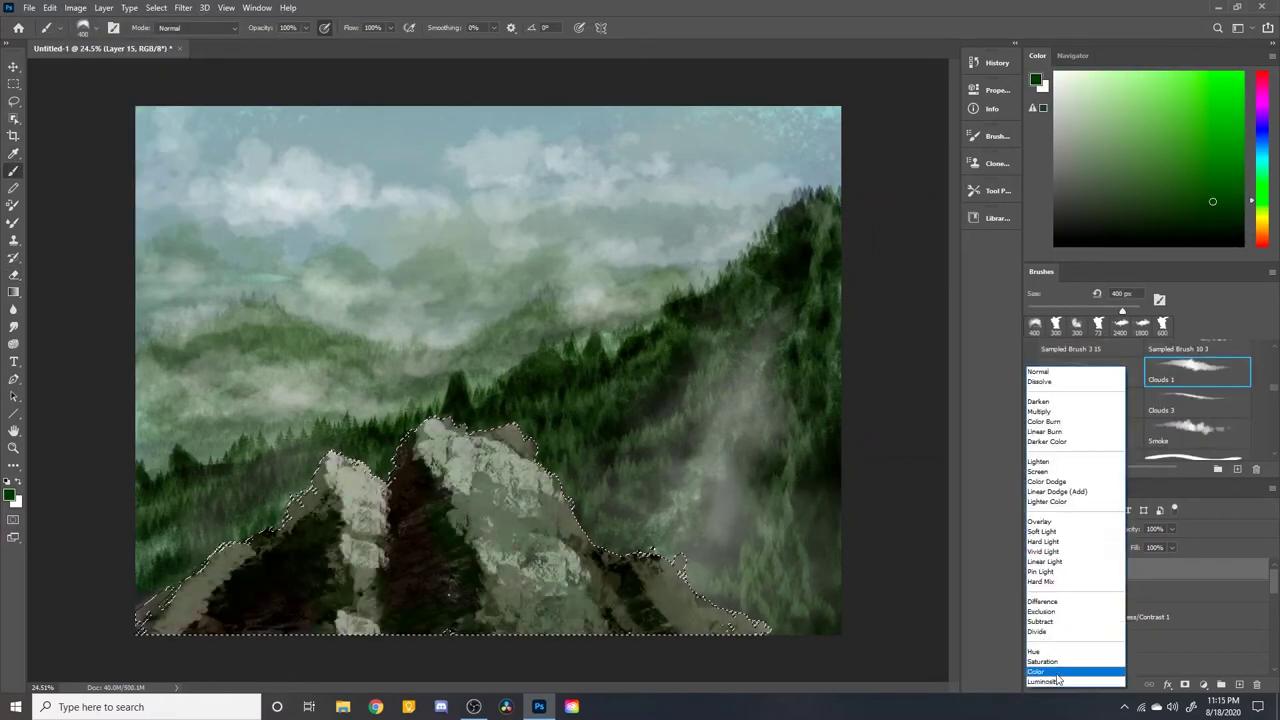
click(1056, 673)
click(1033, 569)
key(ctrl+d)
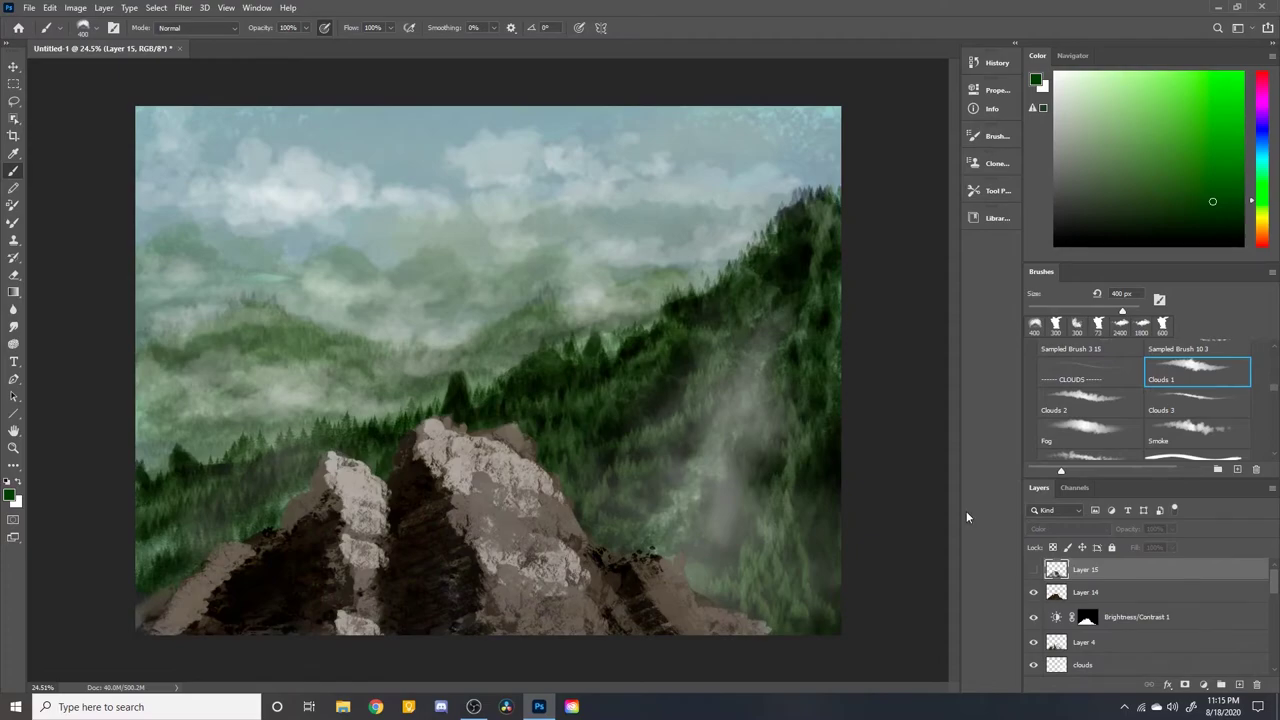
key(Delete)
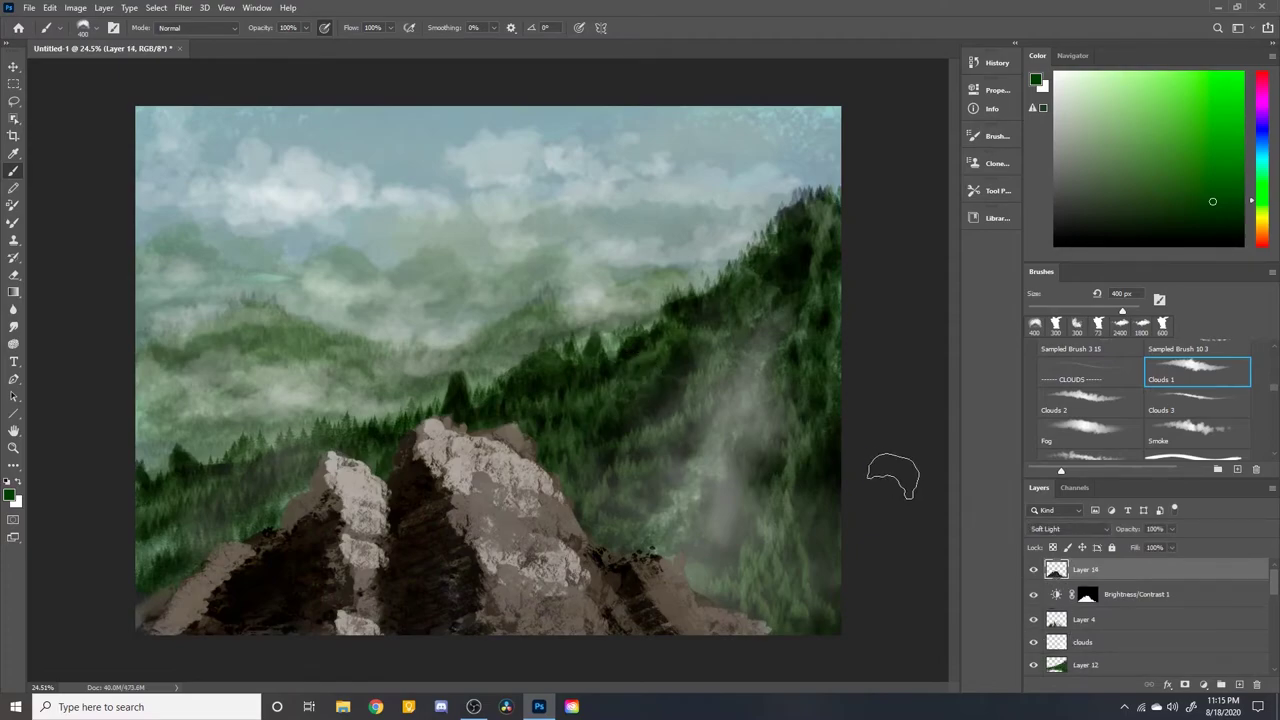
Paint dark pine-forest foliage texture over the rocks on Layer 4
click(1084, 619)
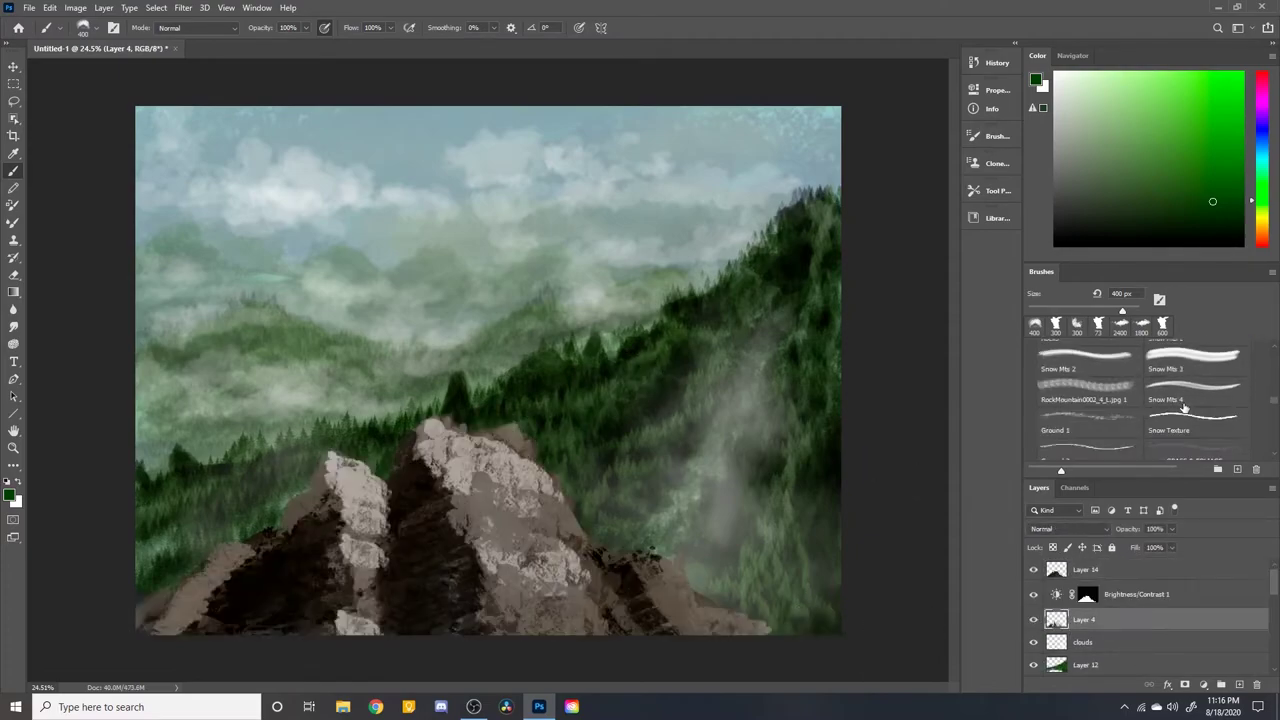
scroll(1140, 400, down, 5)
click(1089, 420)
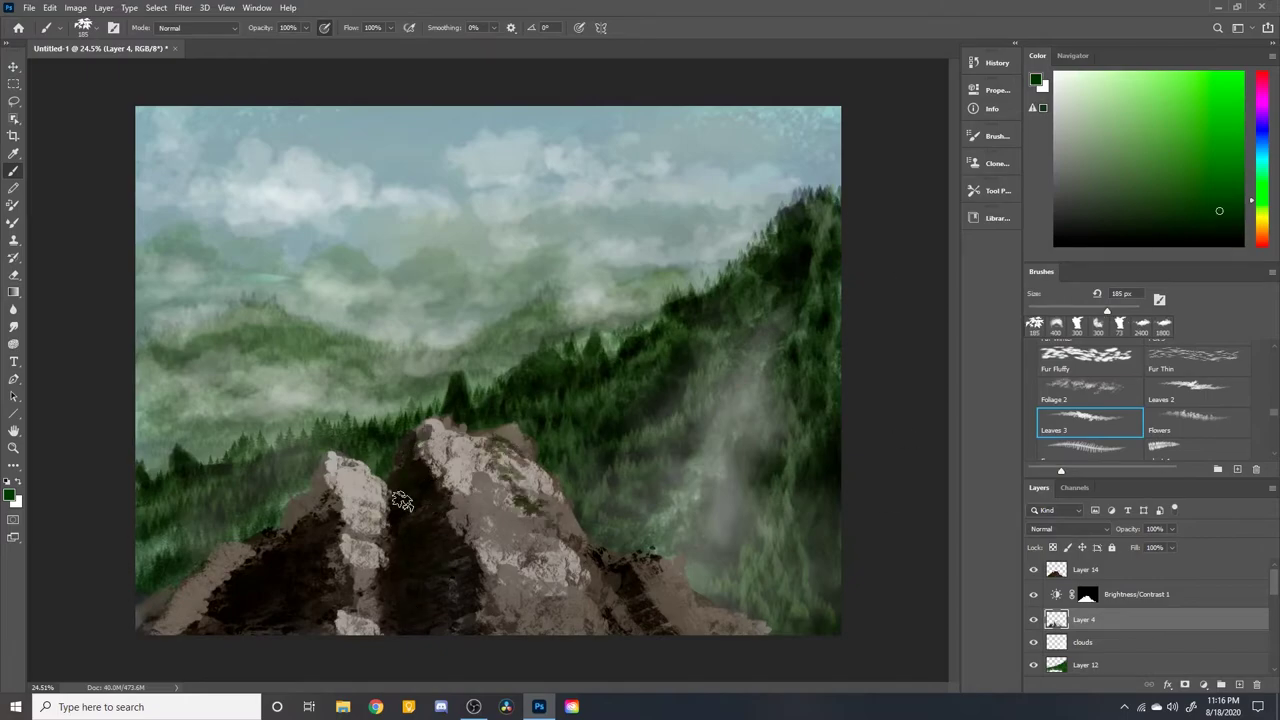
key(period)
key(period)
key(period)
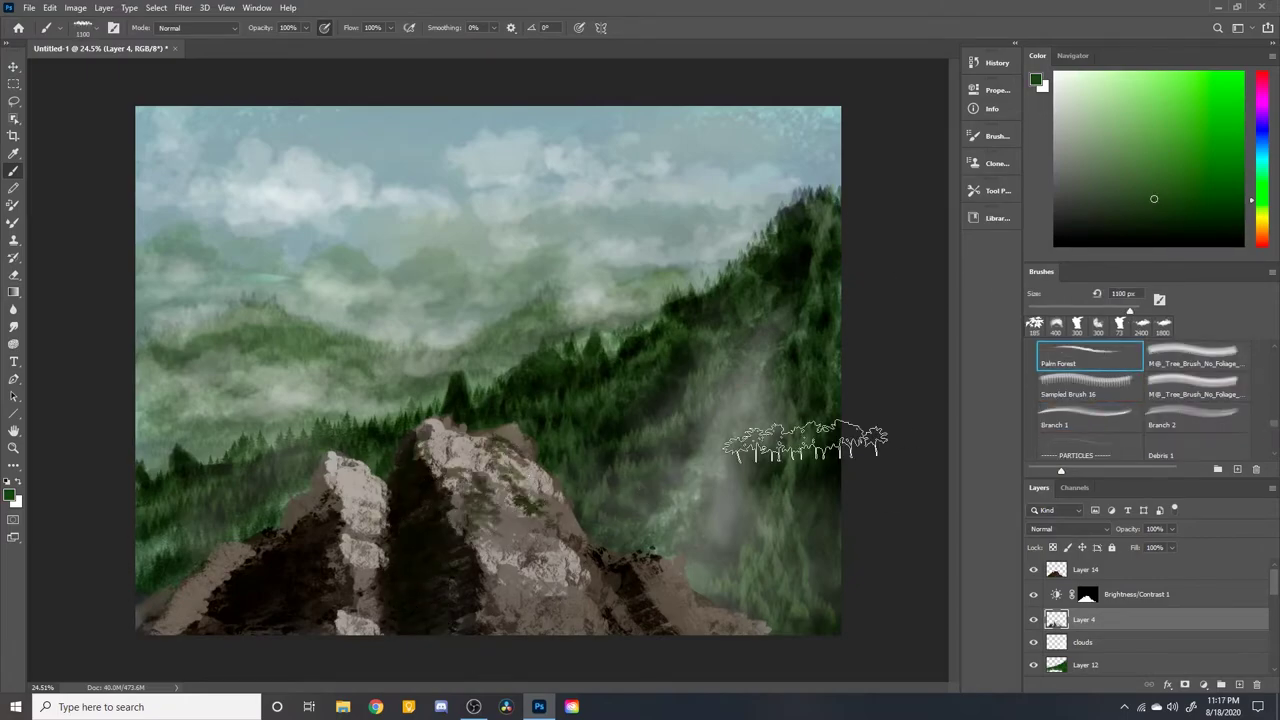
key(period)
key(period)
key(period)
key(period)
drag(540, 605, 760, 600)
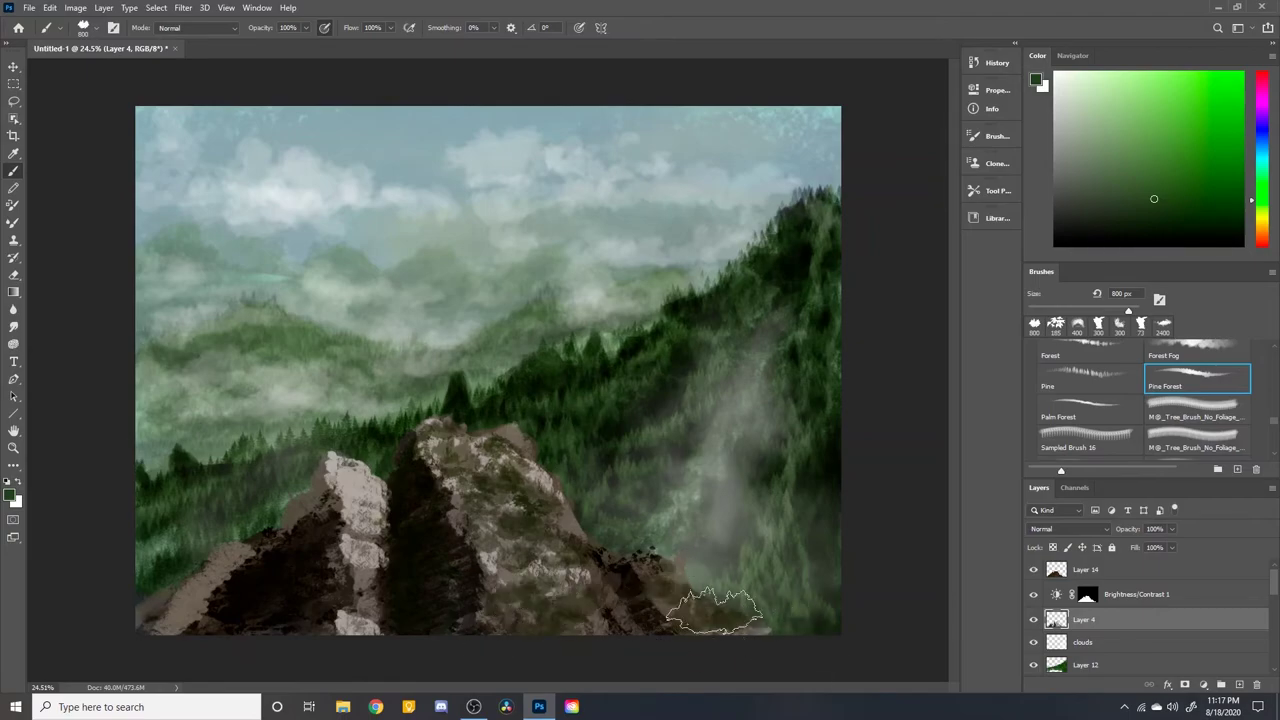
Brush yellow-green moss into the crevice between the rocks with a smaller brush
key(bracketleft)
key(bracketleft)
key(bracketleft)
click(1262, 208)
click(1159, 163)
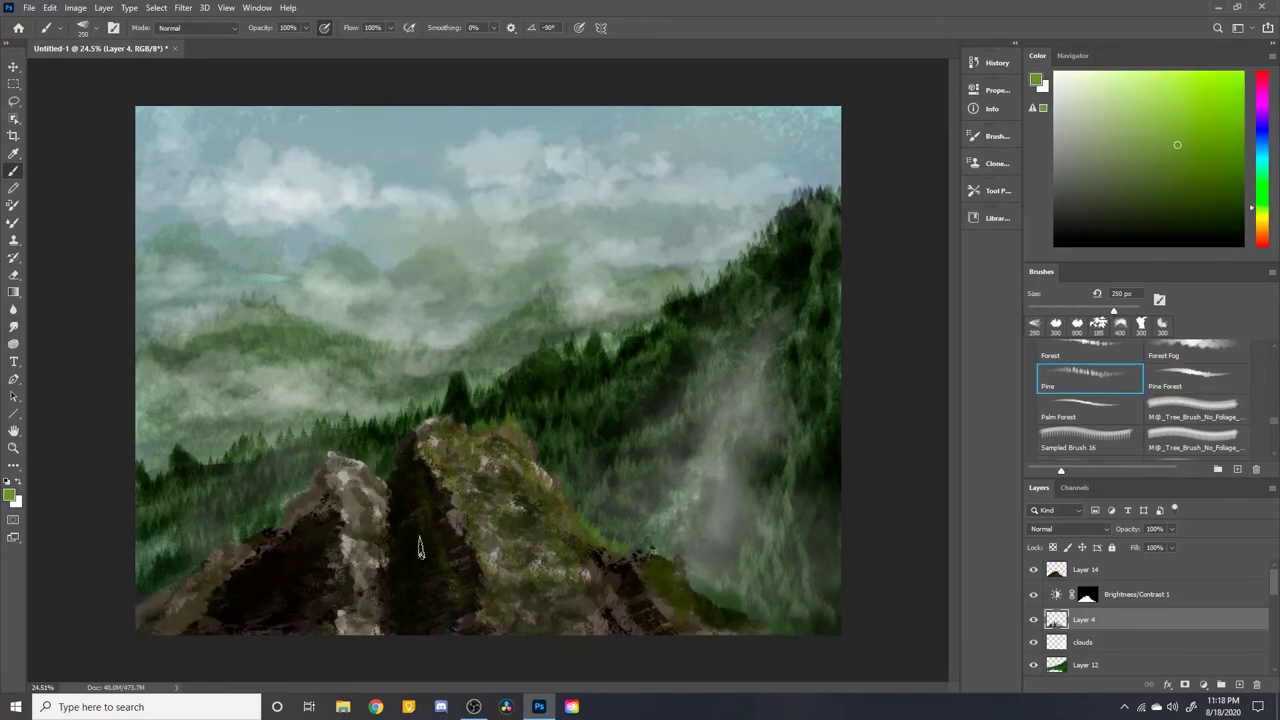
drag(419, 547, 410, 625)
key(bracketleft)
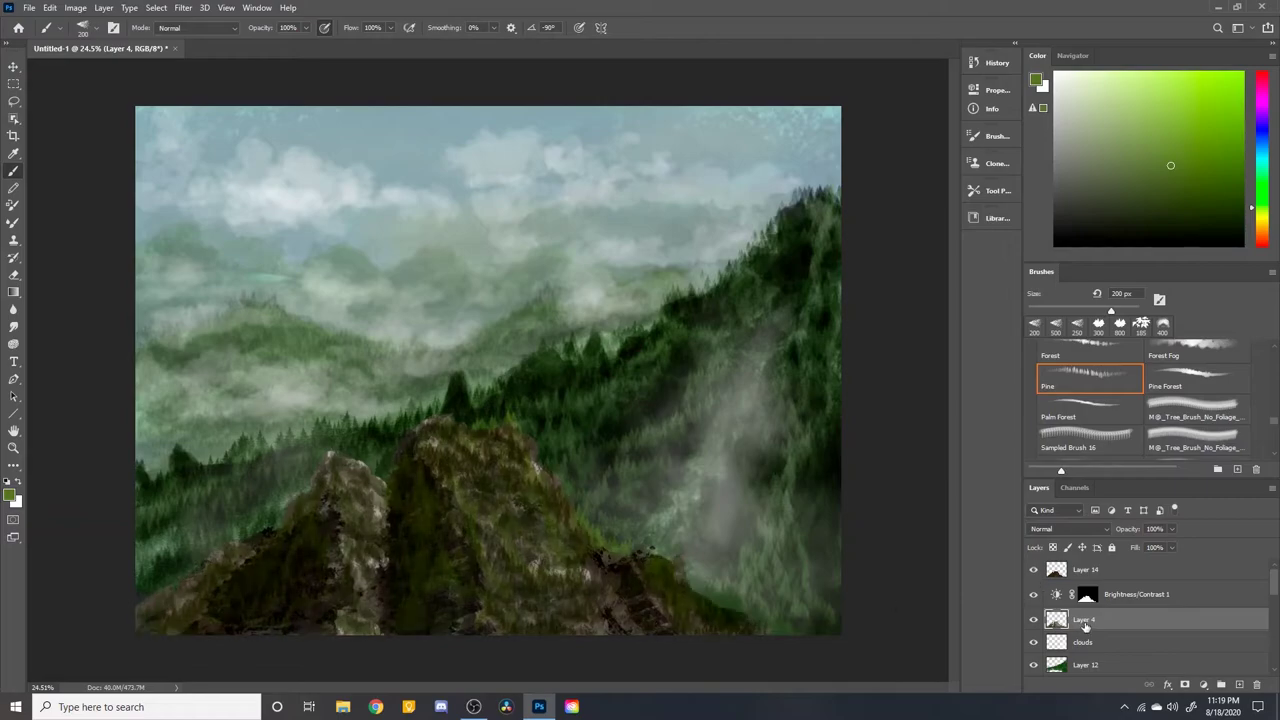
key(ctrl+shift+alt+n)
Paint dark green over the rocks and lower the brown Soft Light layer's opacity
key(bracketright)
key(bracketright)
key(bracketright)
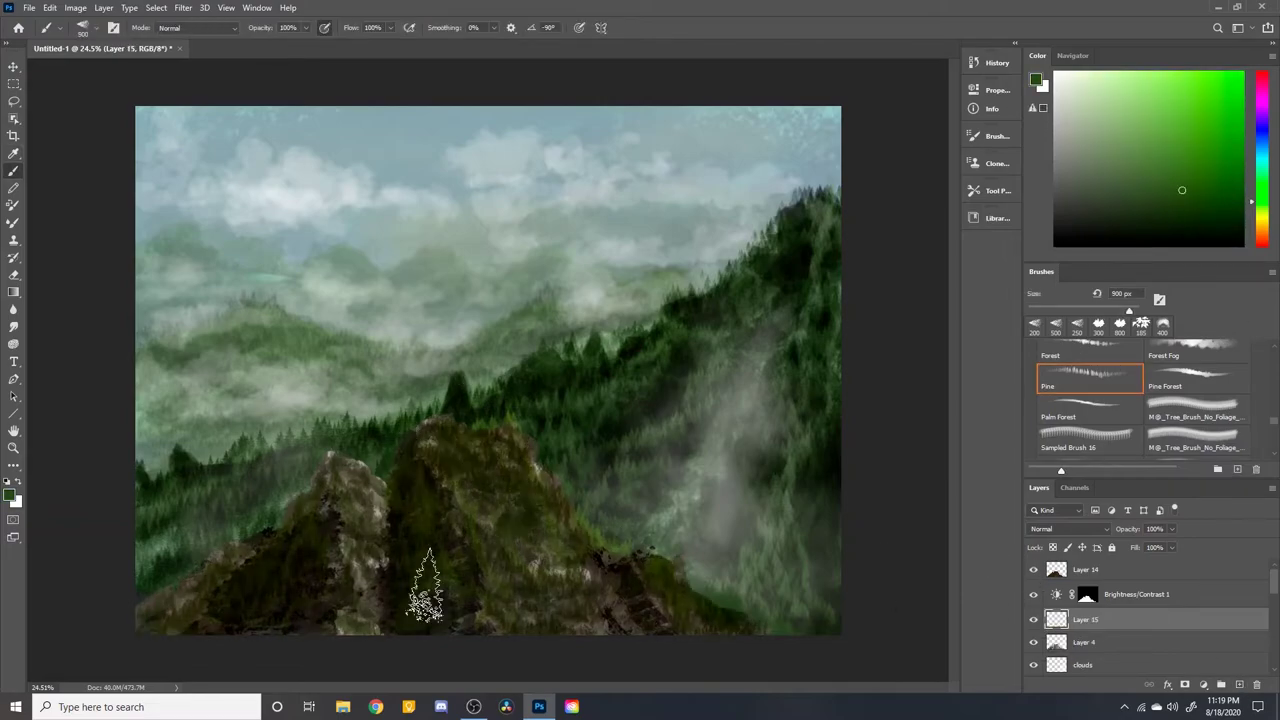
drag(429, 586, 328, 600)
click(1085, 569)
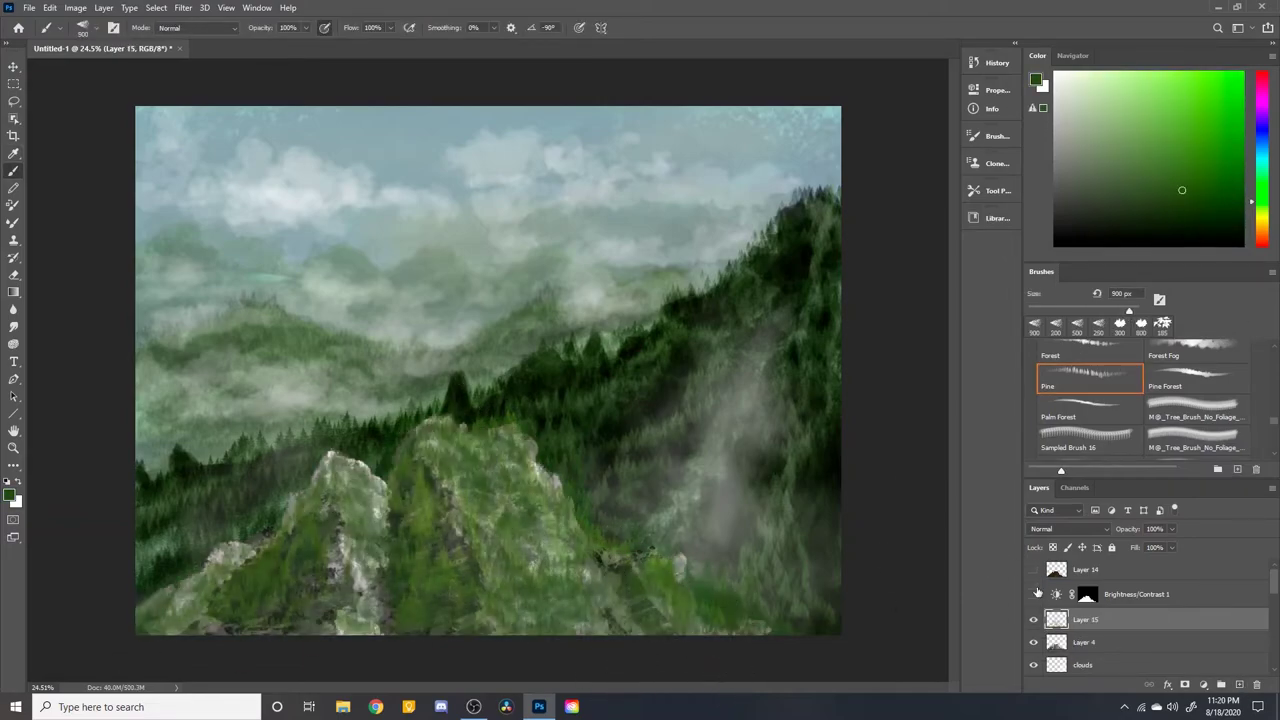
scroll(1068, 528, down, 3)
drag(1170, 547, 1145, 547)
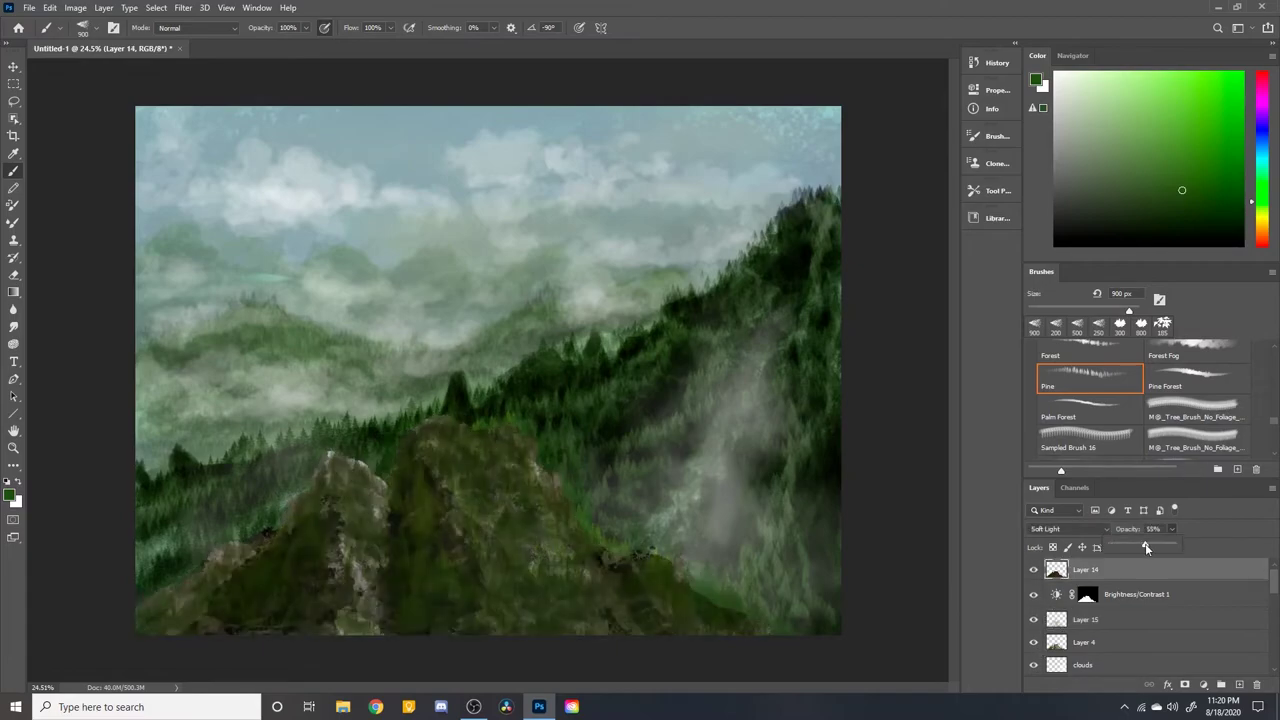
click(1087, 594)
scroll(1140, 400, up, 3)
click(1089, 378)
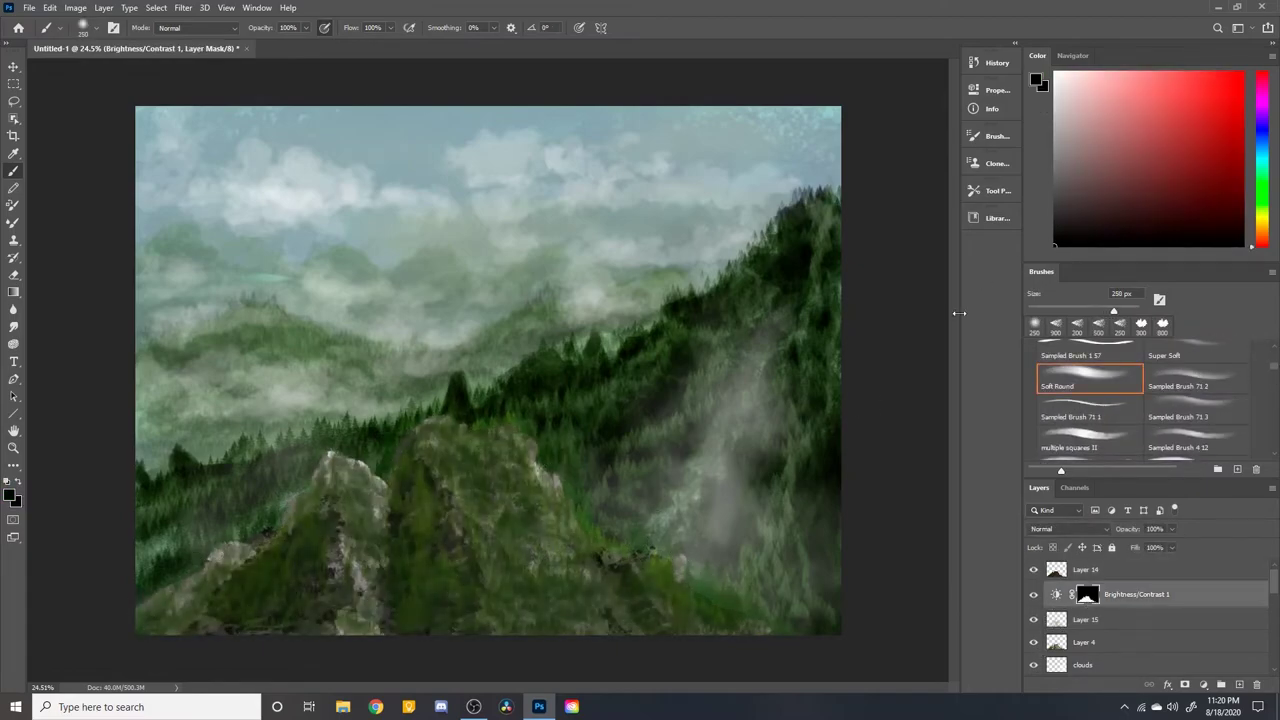
Erase some brown tint and parts of the rocks with an enlarged eraser
click(1085, 569)
key(e)
drag(575, 530, 572, 512)
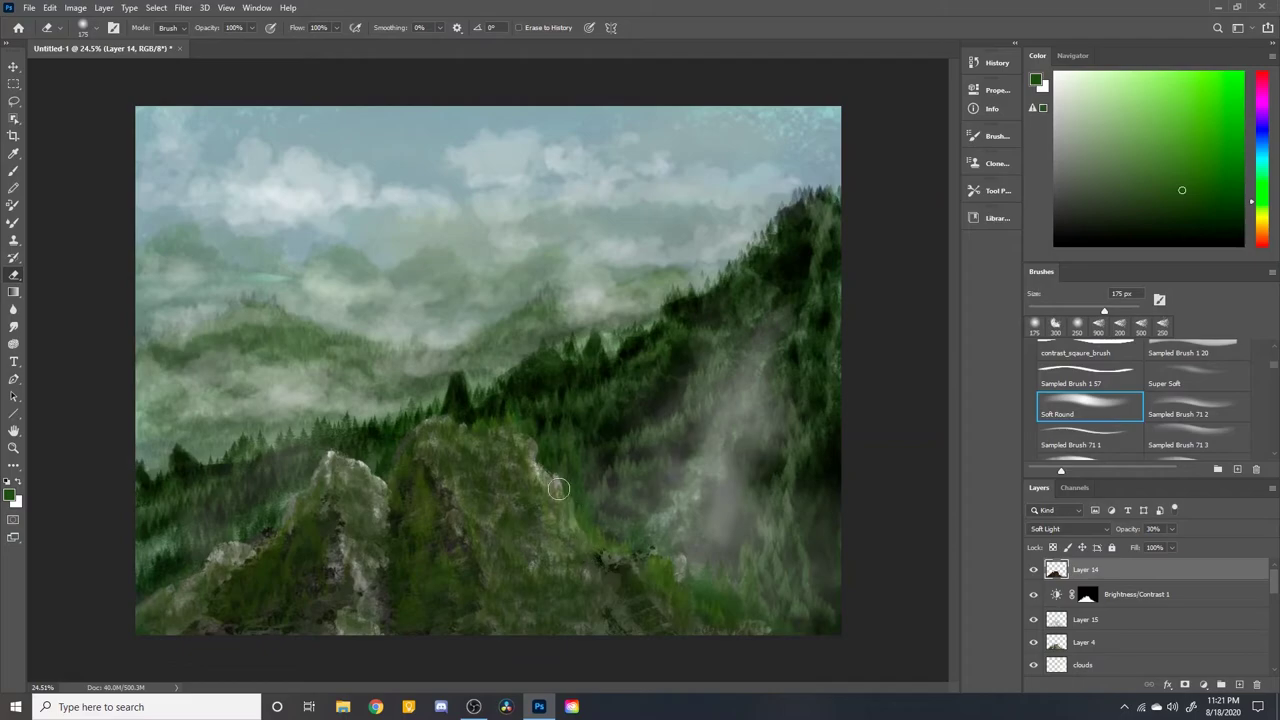
key(bracketright)
key(bracketright)
key(bracketright)
click(1087, 594)
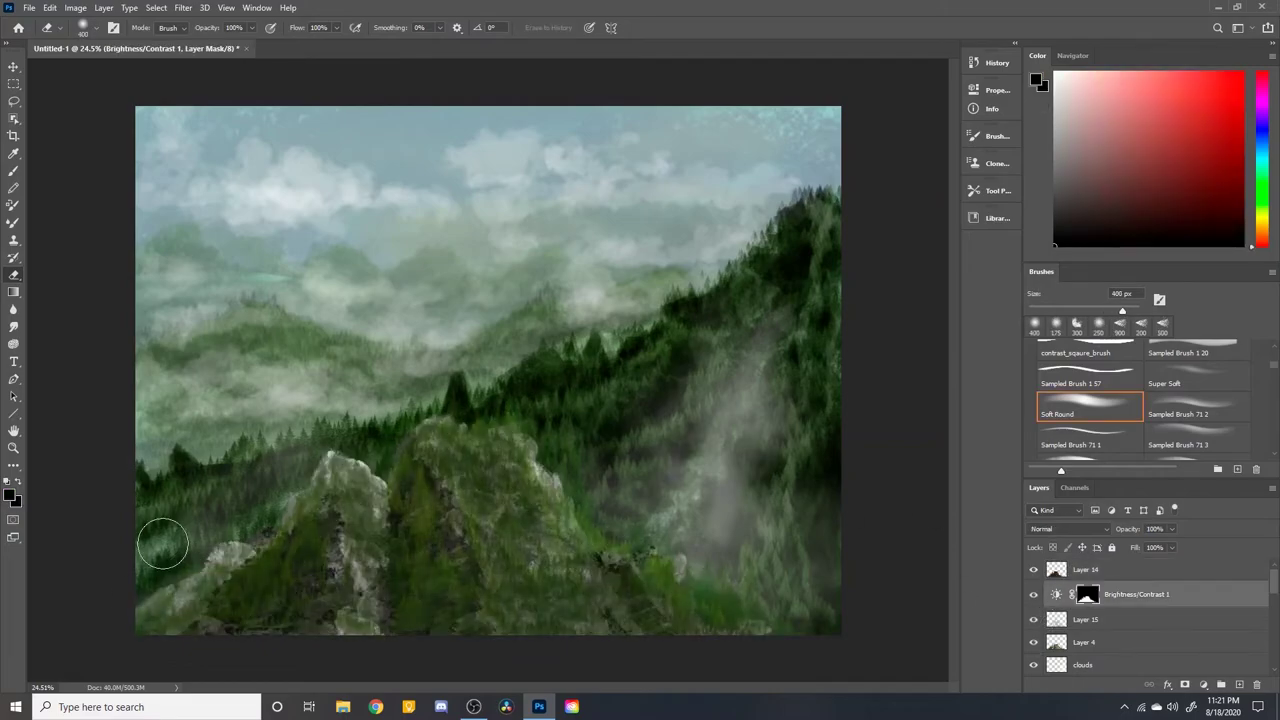
click(1085, 642)
mouse_move(585, 503)
mouse_down()
mouse_move(200, 545)
mouse_move(440, 430)
mouse_up()
click(1150, 596)
Hide the tint overlays, revert to an earlier history snapshot, and show the mossy rocks
drag(1033, 569, 1033, 619)
click(1033, 594)
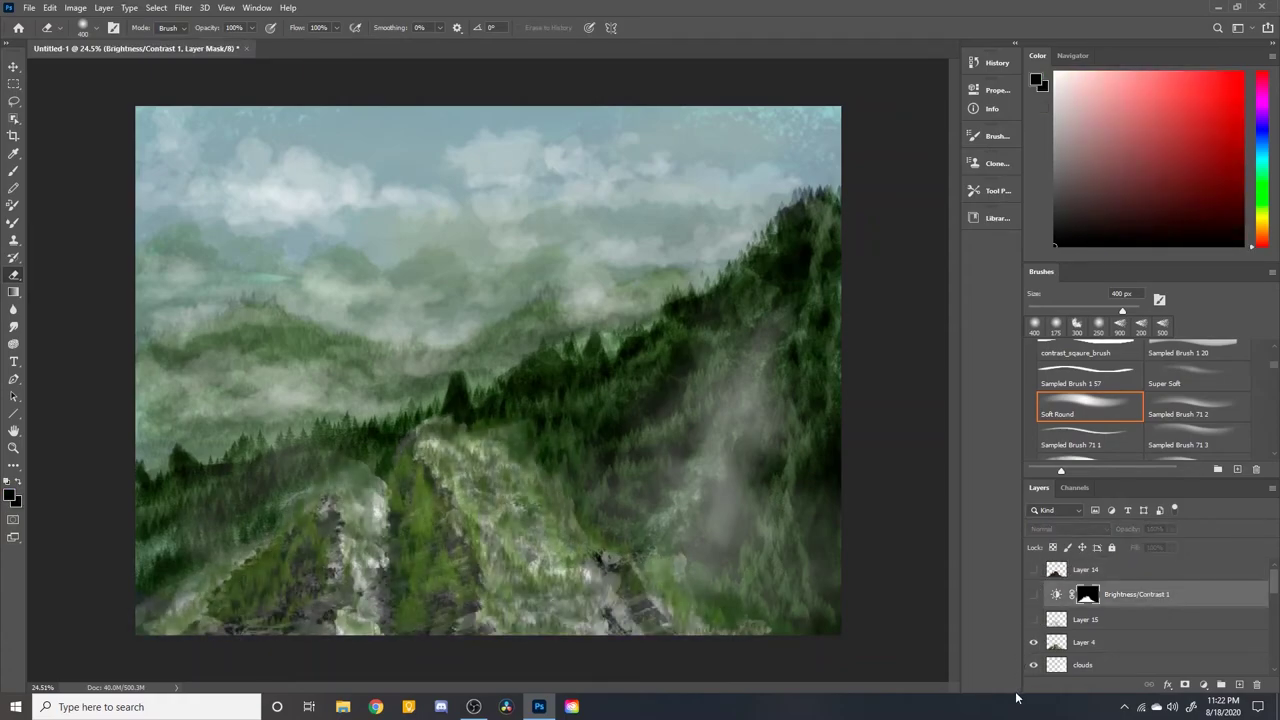
click(990, 62)
scroll(880, 130, up, 3)
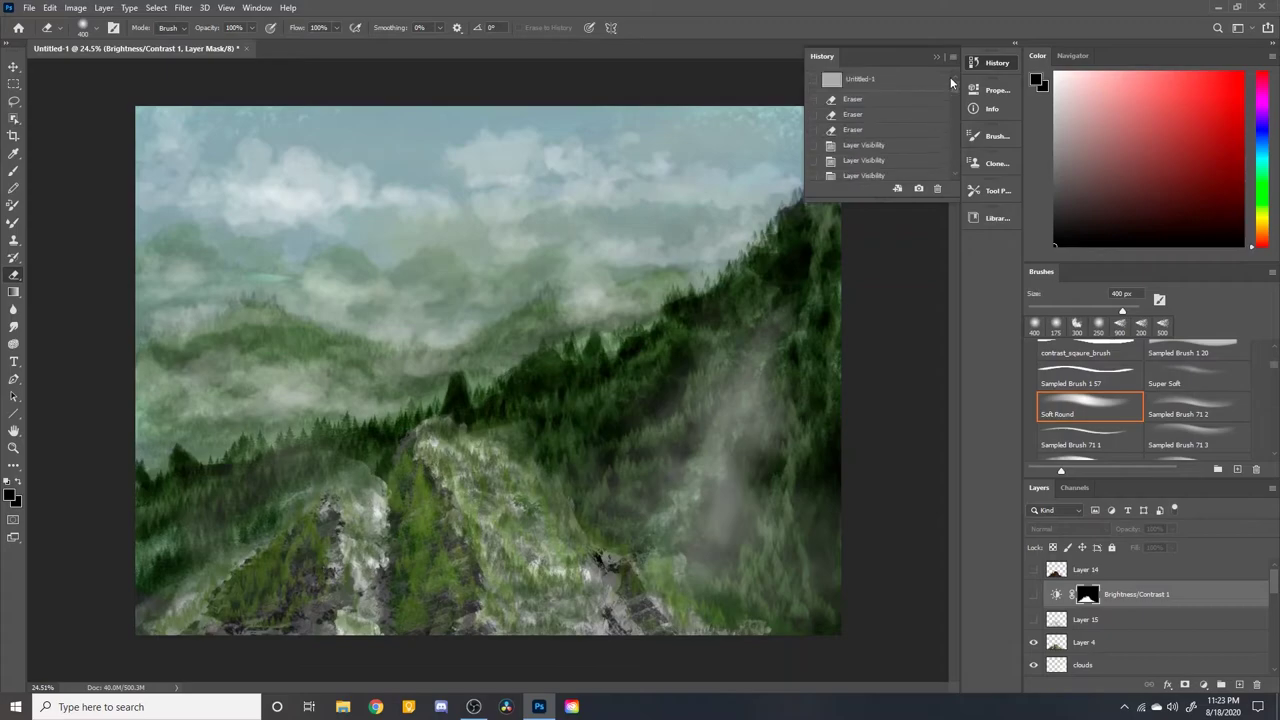
click(860, 79)
scroll(1150, 600, down, 1)
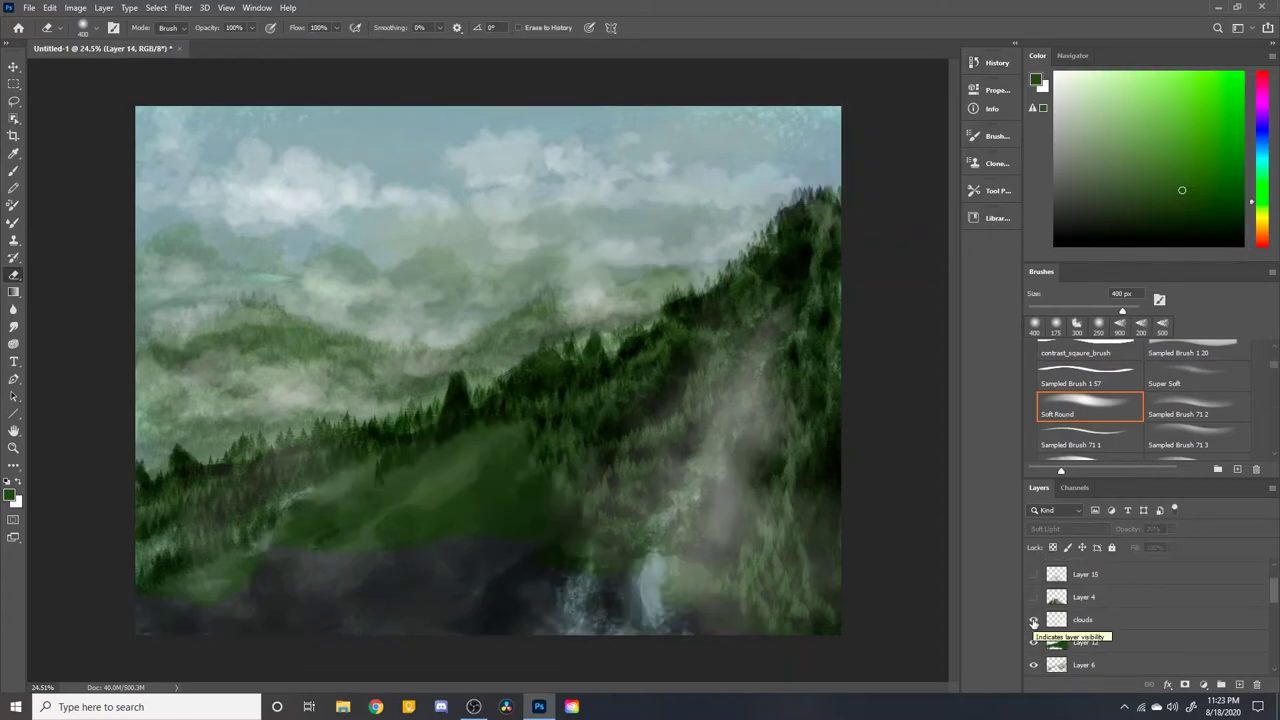
click(1033, 597)
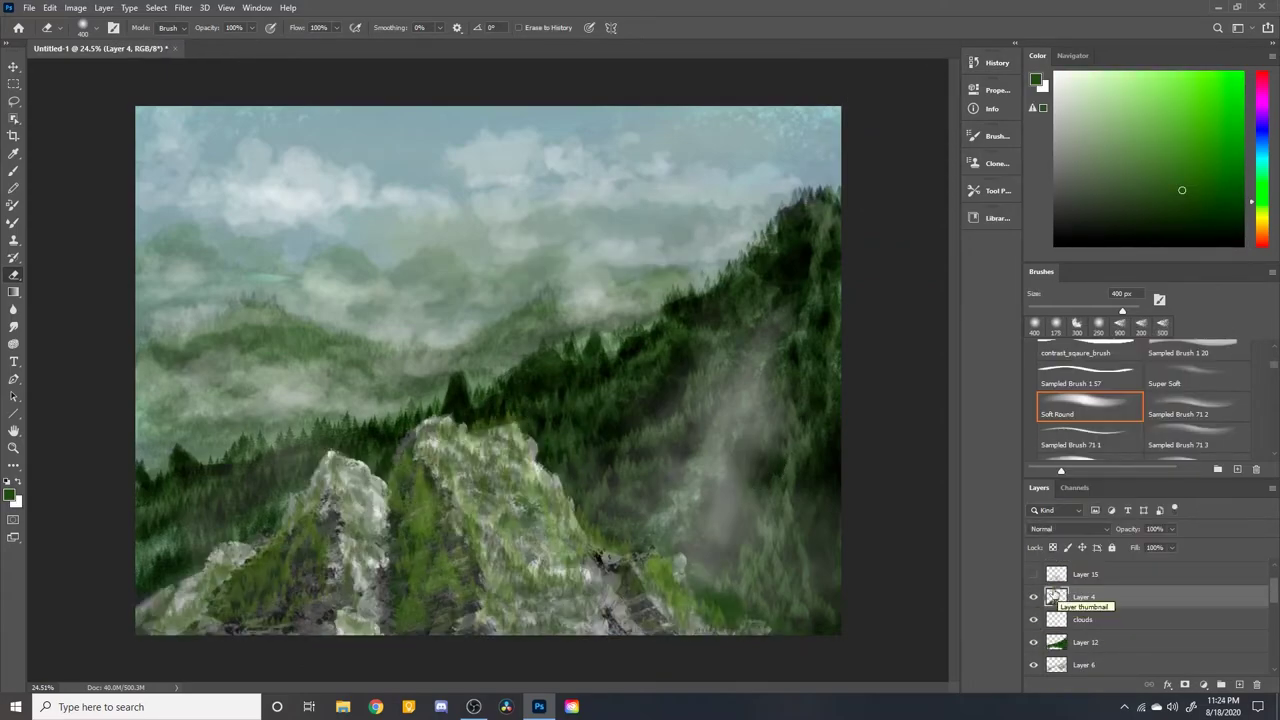
scroll(1052, 597, down, 1)
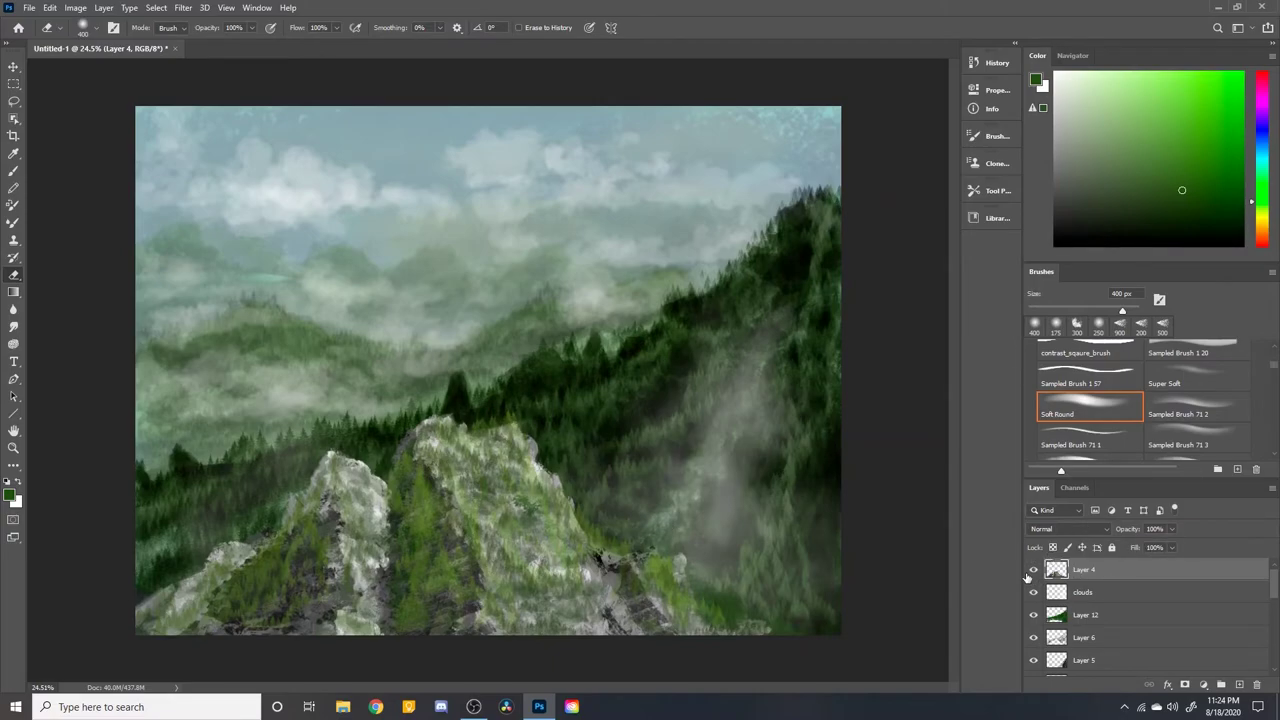
scroll(1198, 426, down, 3)
Pick the Leaves 2 foliage brush and add a new empty layer above the rocks
click(1195, 372)
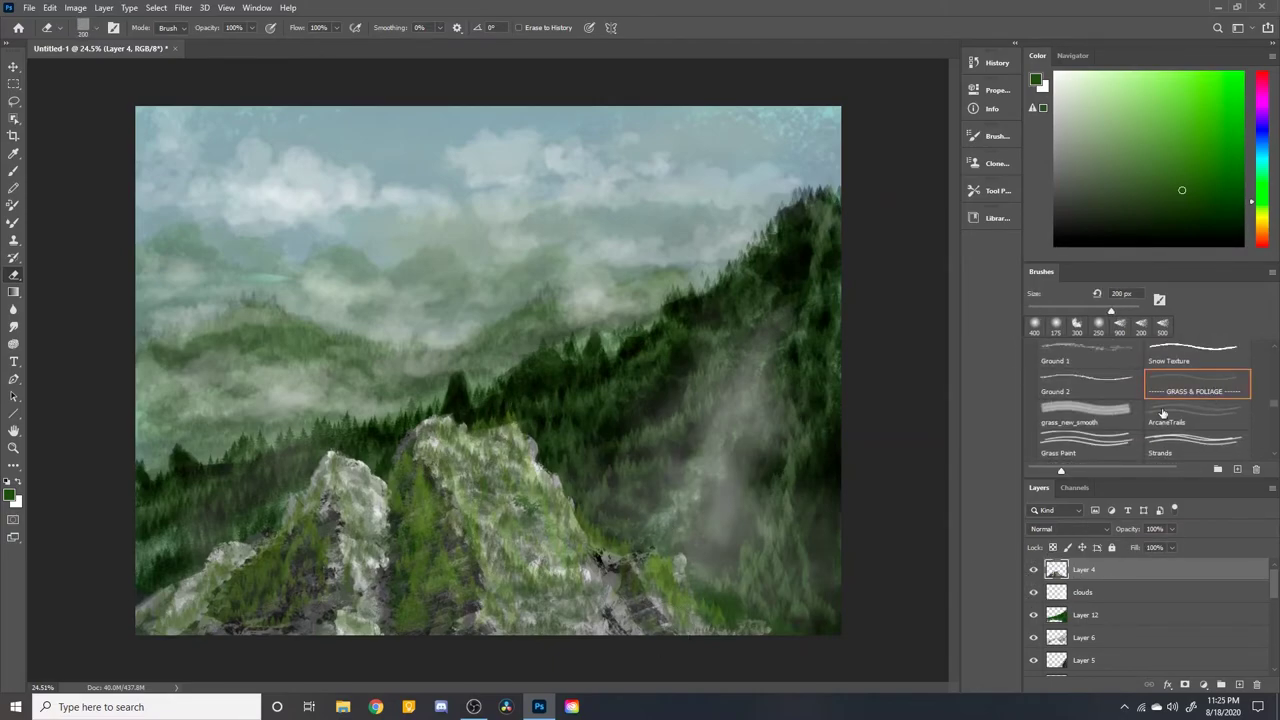
scroll(1198, 420, down, 3)
click(1197, 405)
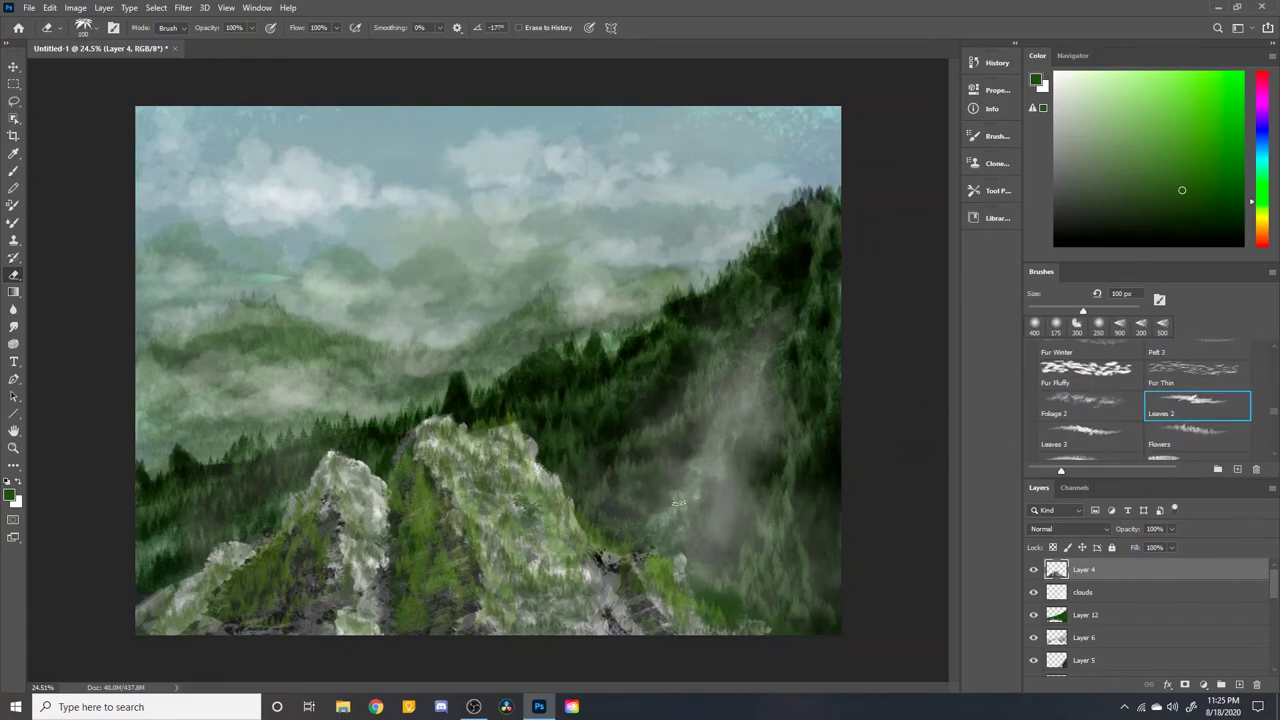
key(ctrl+z)
key(ctrl+shift+alt+n)
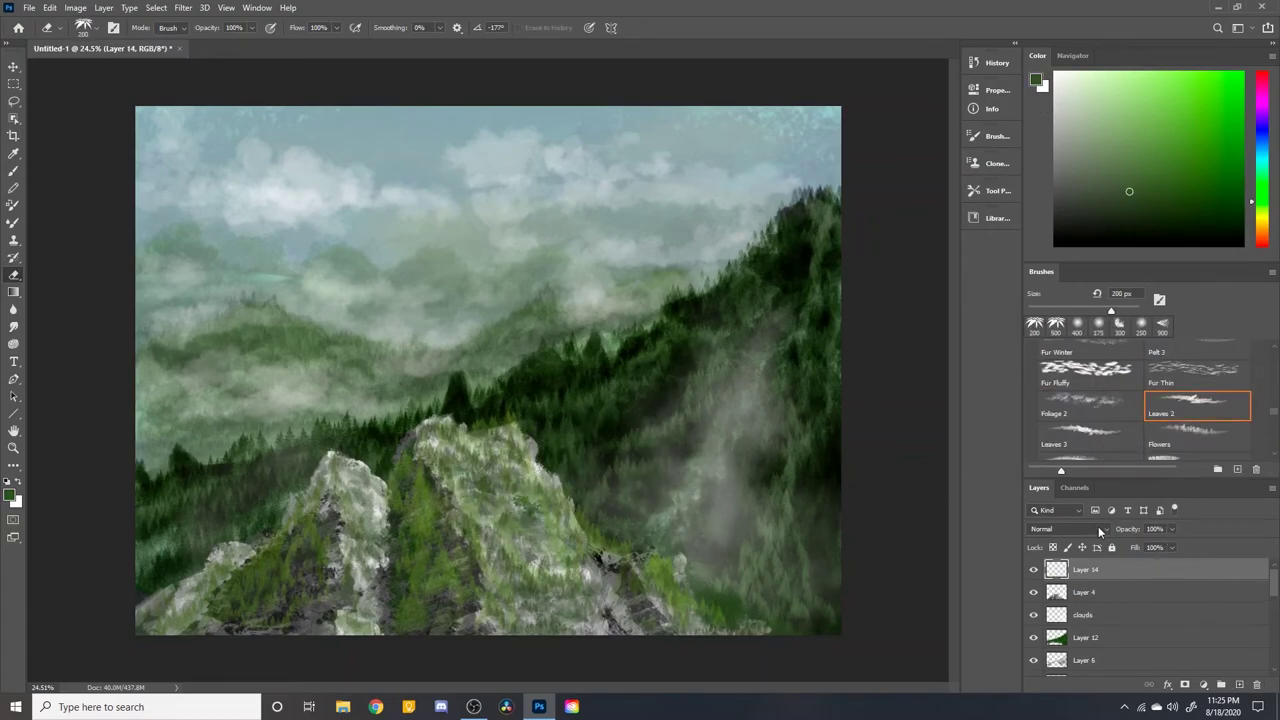
key(shift+alt+c)
key(b)
key(bracketright)
key(bracketright)
key(bracketright)
Keep the new layer in Normal blending with a yellow-green colour and 300 px brush
click(1070, 528)
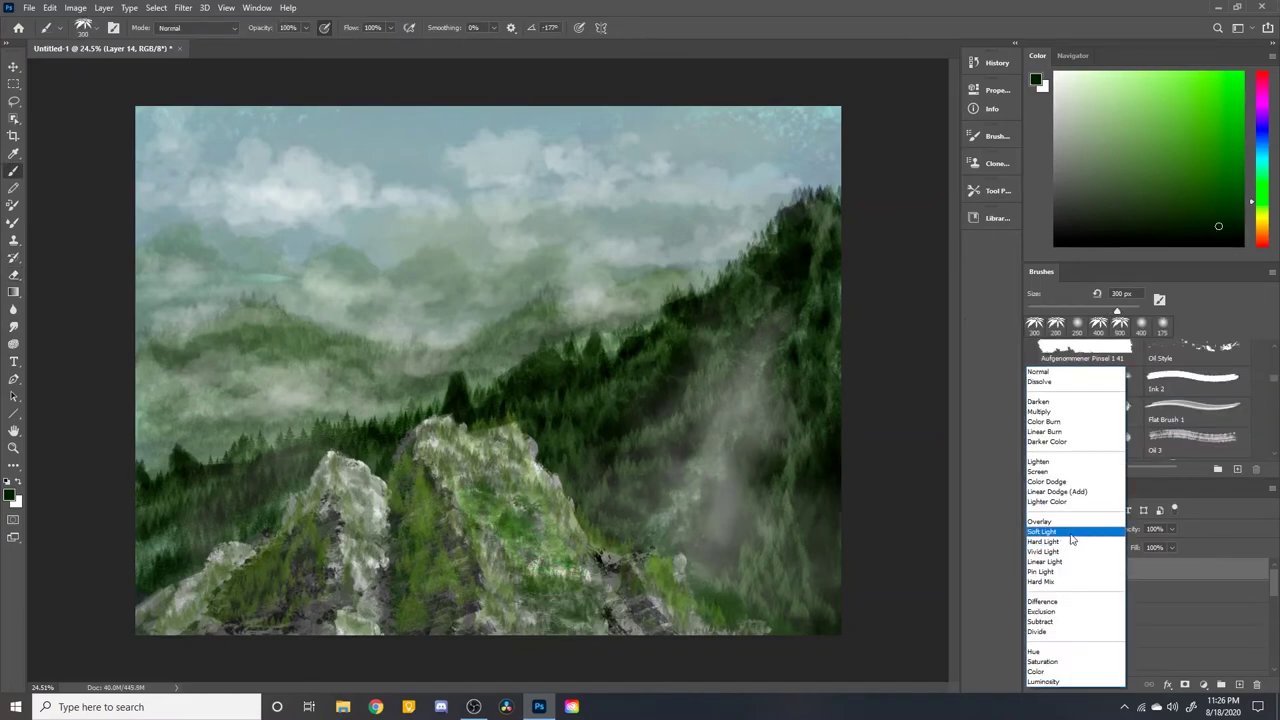
click(1033, 569)
key(period)
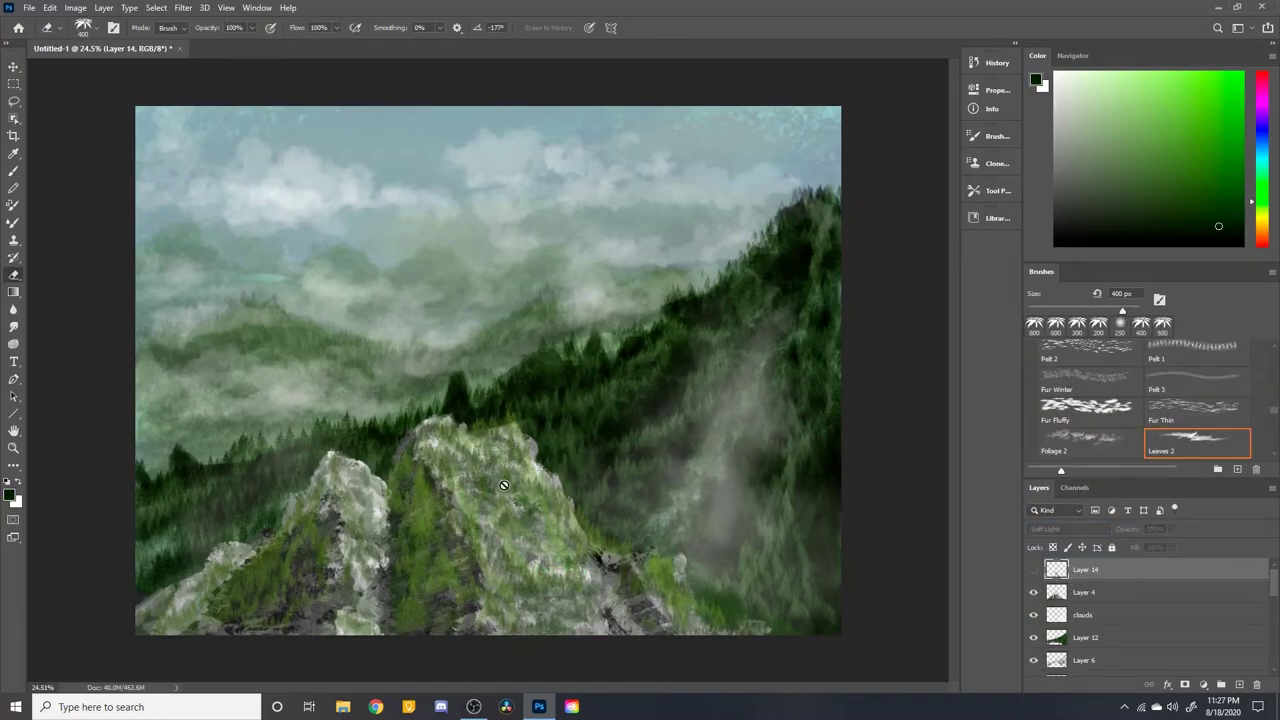
key(comma)
alt+click(478, 475)
key(bracketleft)
key(bracketleft)
key(bracketleft)
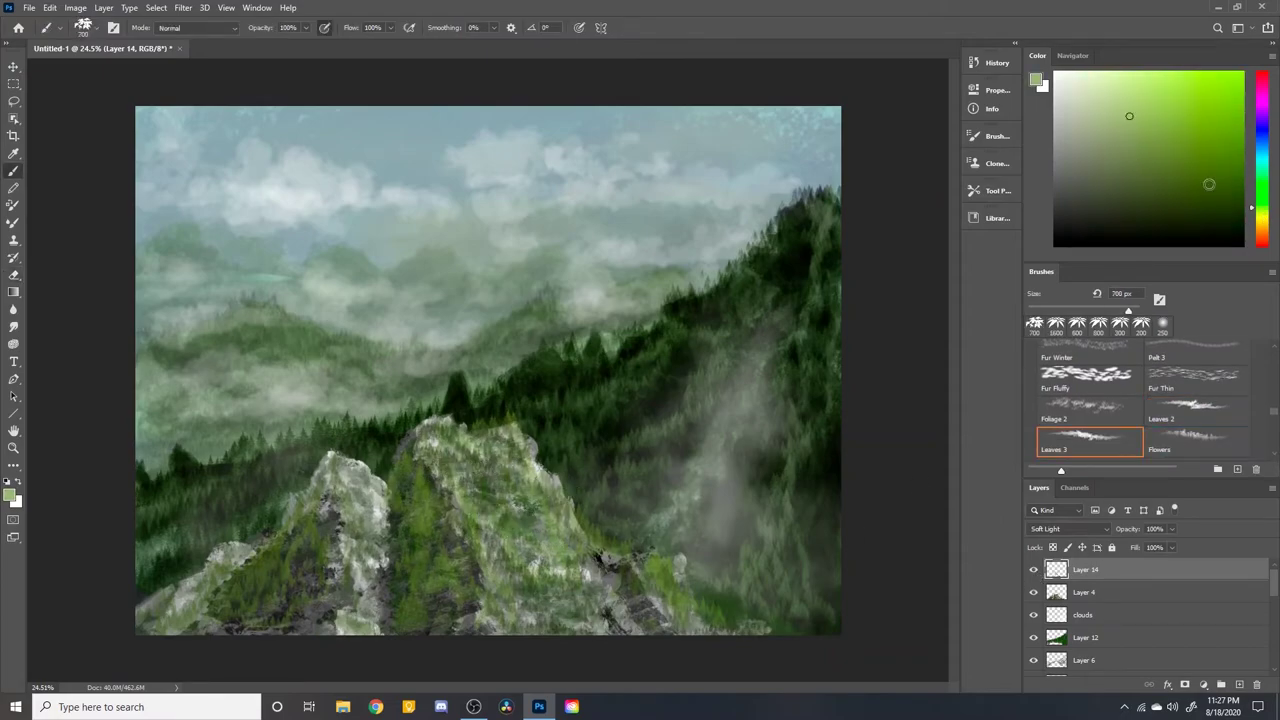
click(1070, 528)
click(1060, 365)
Paint yellow-green and bright green leaf strokes across the ridges, peaks and slopes
drag(430, 430, 560, 500)
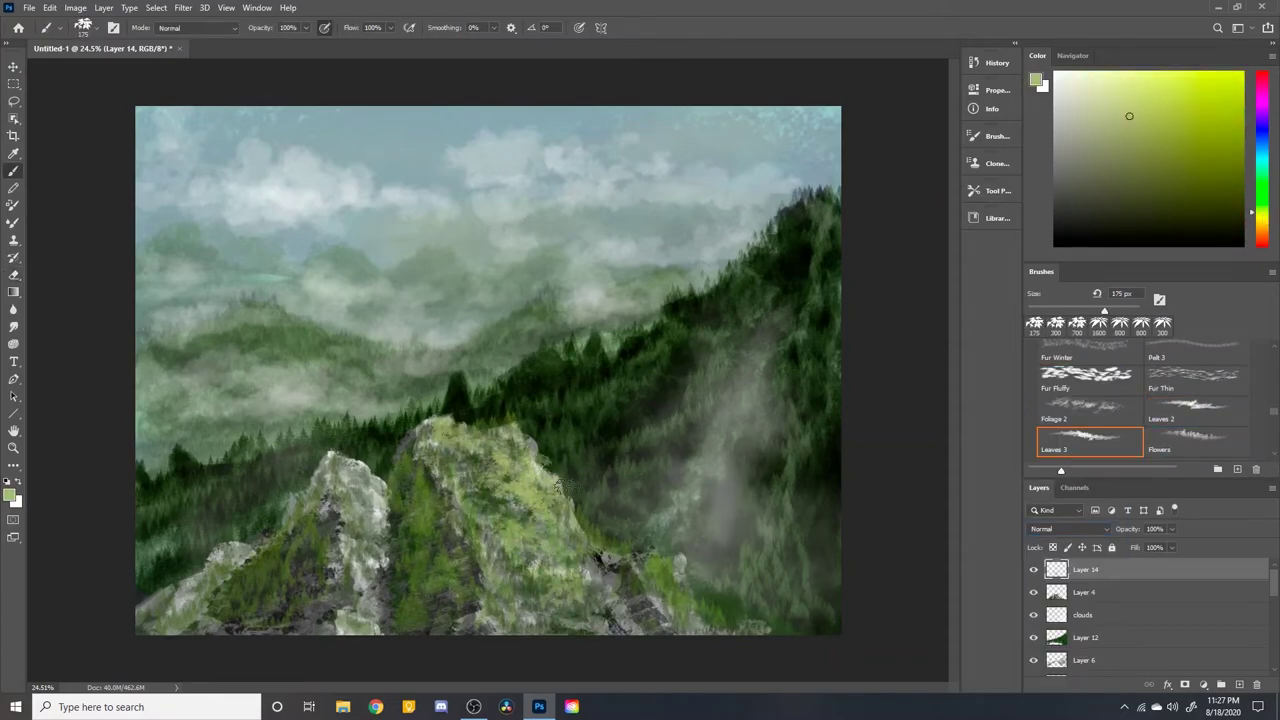
drag(600, 555, 760, 625)
key(bracketleft)
key(bracketleft)
key(bracketleft)
drag(345, 455, 375, 545)
alt+click(350, 470)
drag(350, 470, 370, 590)
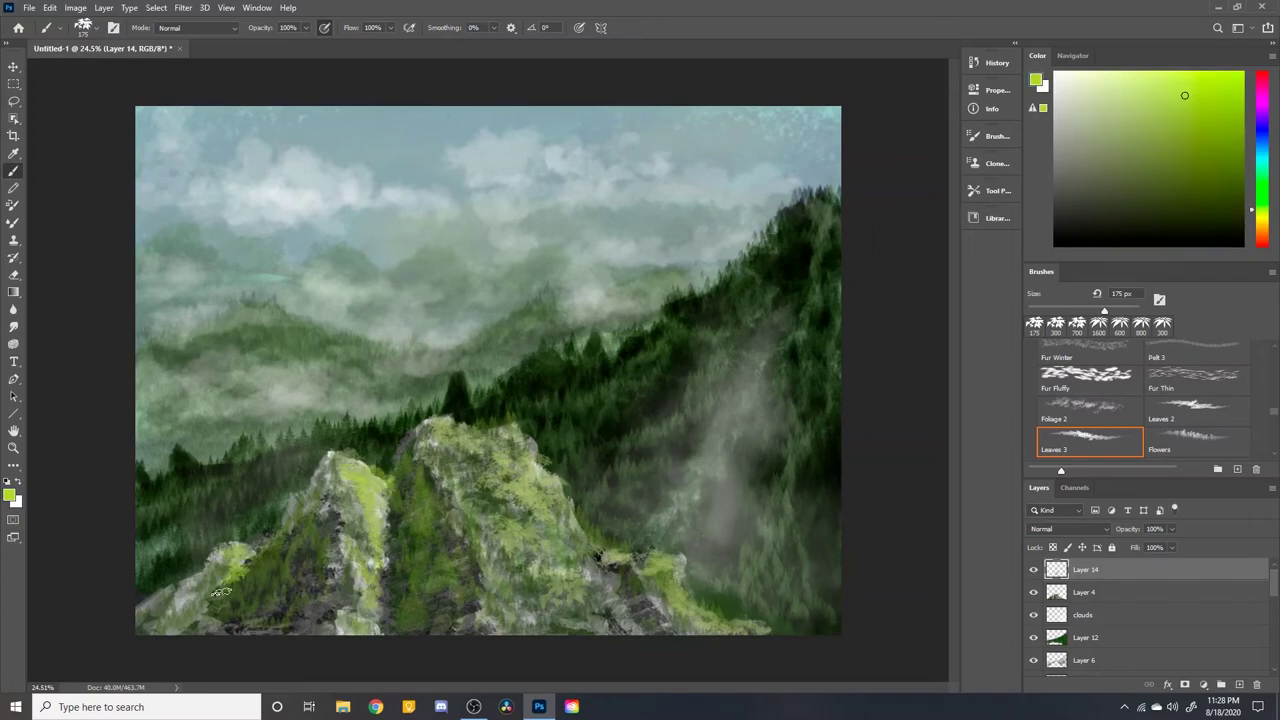
drag(250, 550, 160, 615)
drag(330, 470, 290, 530)
mouse_move(425, 460)
mouse_down()
mouse_move(410, 565)
mouse_move(420, 630)
mouse_up()
key(bracketright)
key(bracketright)
key(bracketright)
drag(487, 482, 560, 600)
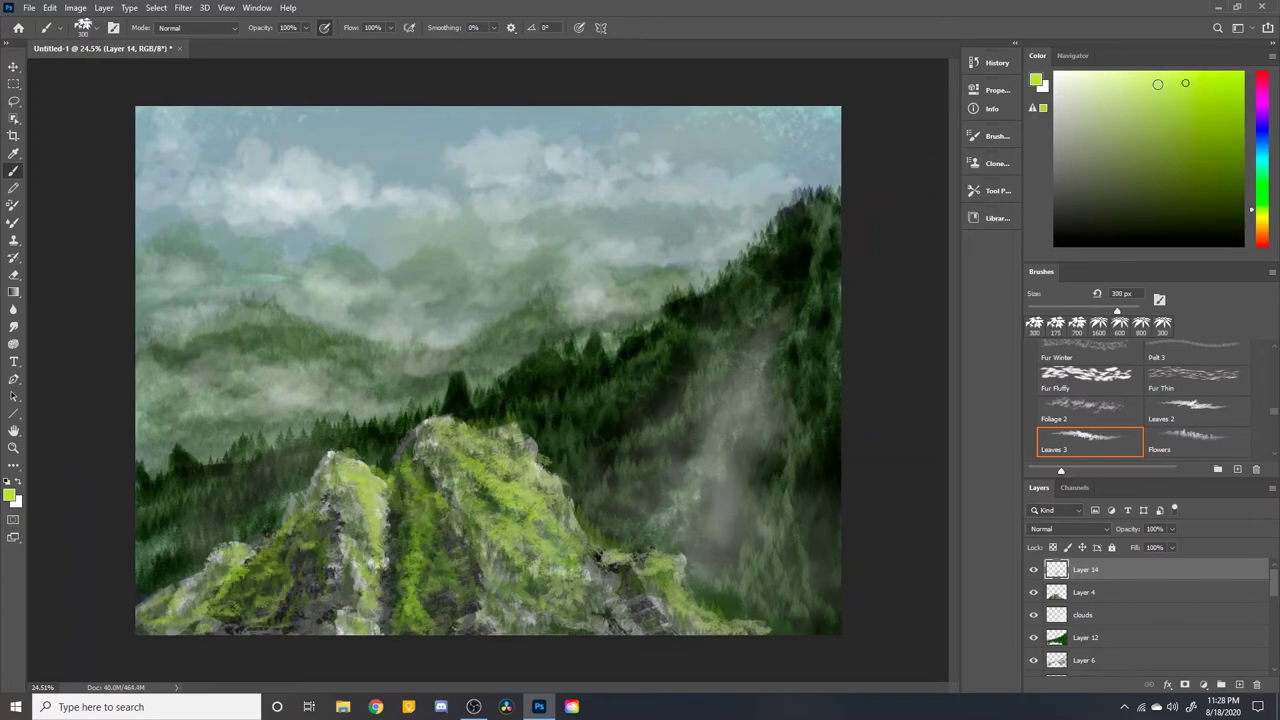
Add more bright green moss in varied shades over the peaks and lower slopes
alt+click(470, 440)
drag(430, 430, 560, 530)
drag(600, 570, 730, 630)
drag(340, 470, 375, 590)
drag(375, 495, 375, 605)
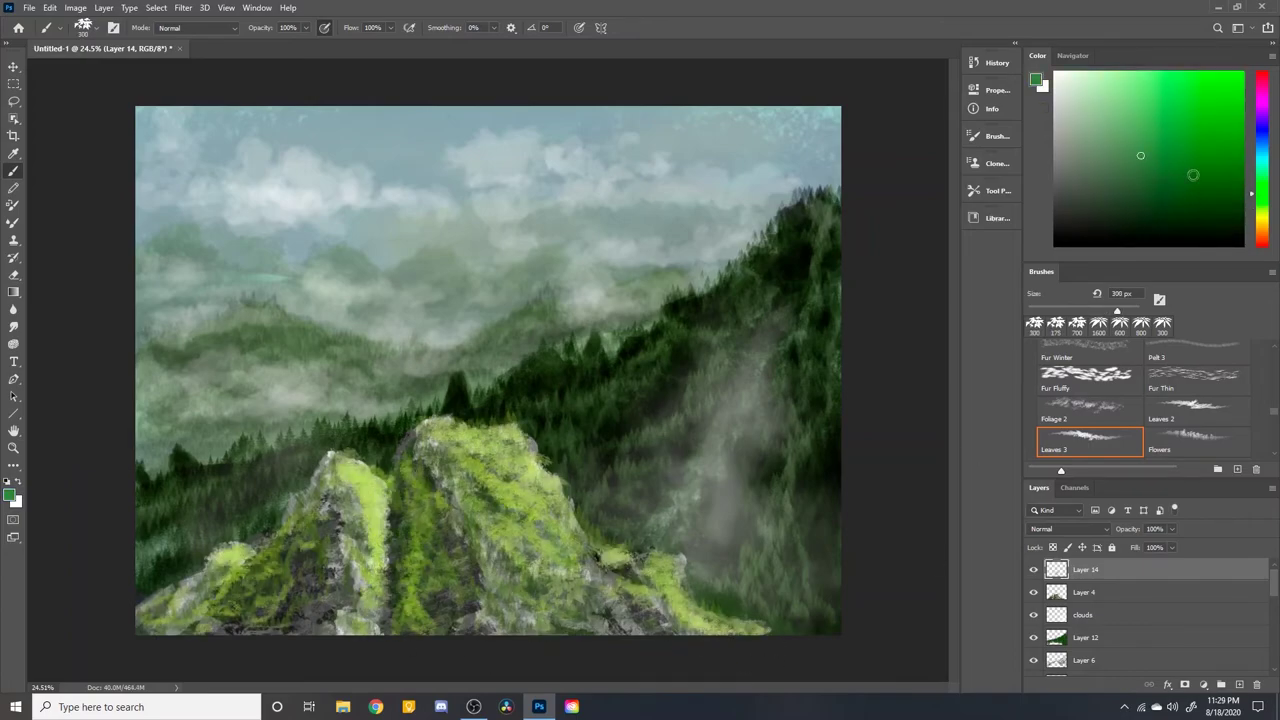
alt+click(495, 497)
drag(360, 480, 330, 560)
alt+click(580, 588)
drag(620, 560, 495, 605)
Shade the ridges, peaks and slopes with dark olive leaf strokes
alt+click(480, 595)
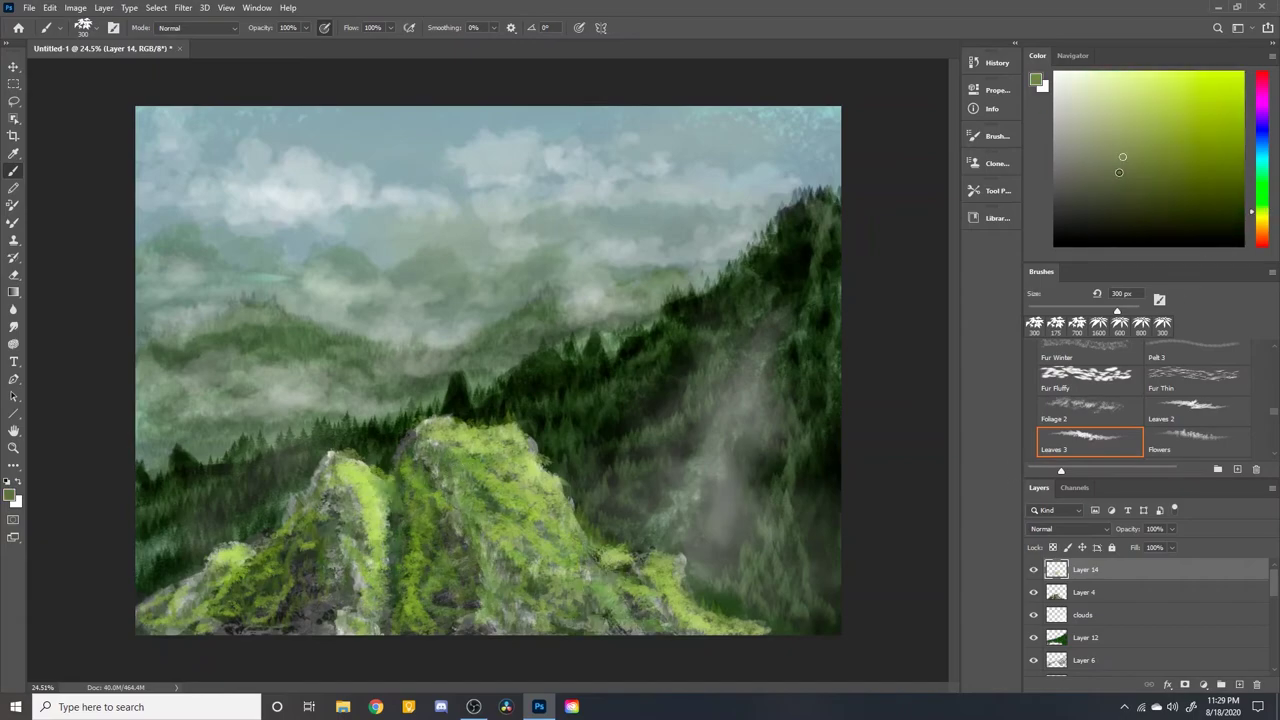
drag(460, 480, 530, 530)
drag(430, 460, 510, 600)
drag(340, 490, 360, 630)
drag(230, 560, 150, 620)
drag(630, 580, 520, 520)
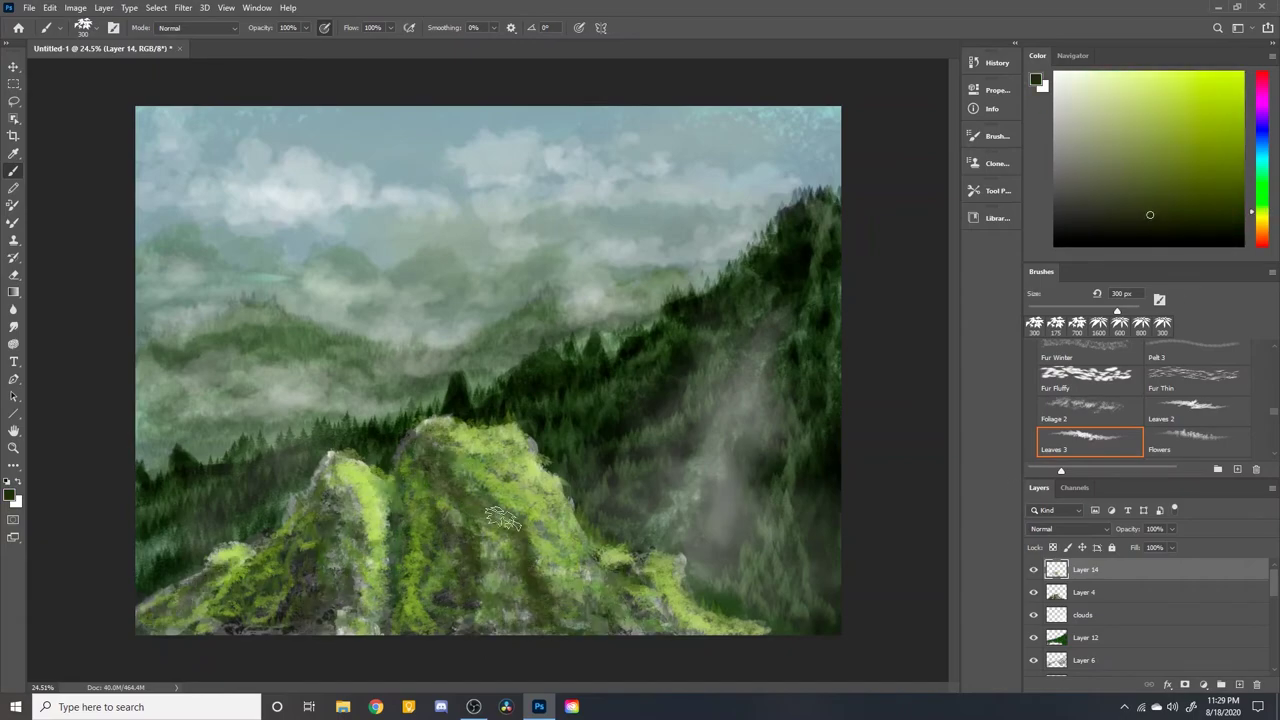
drag(310, 470, 300, 530)
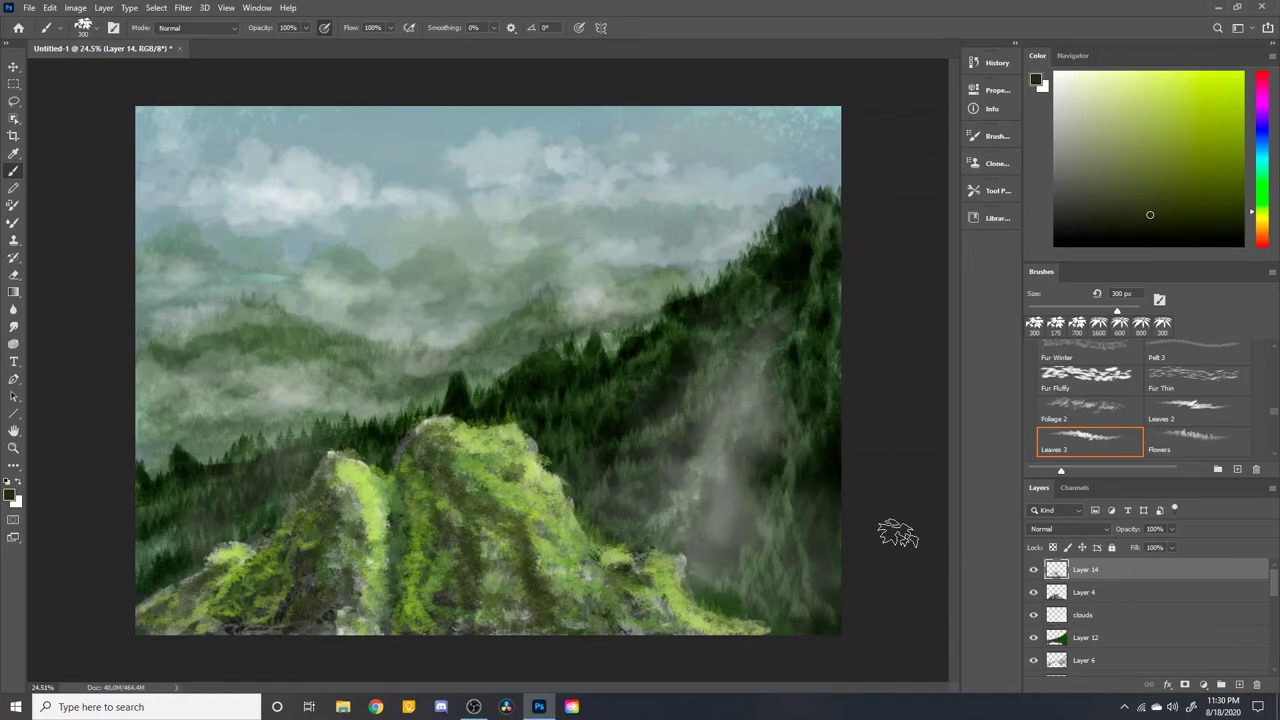
click(1239, 684)
Paint a yellow Rays 1 light beam across the right forest slope on a Soft Light layer
click(1161, 75)
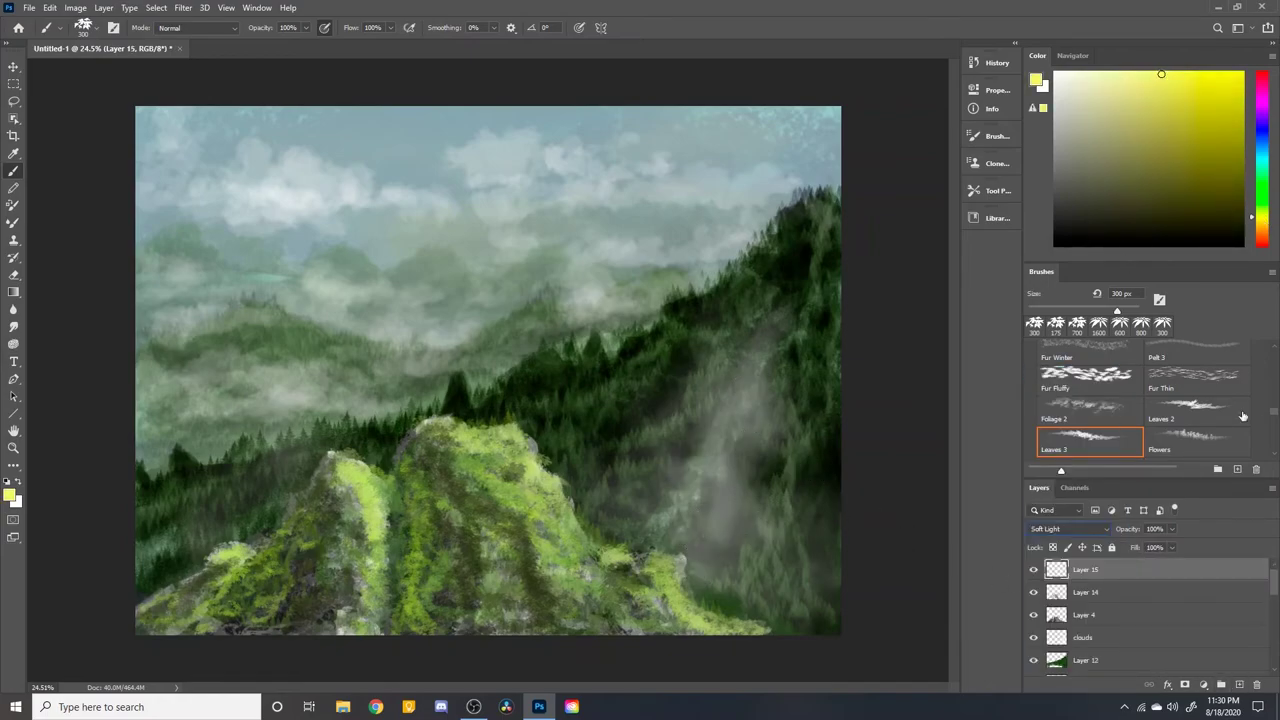
scroll(1120, 420, down, 5)
click(1090, 442)
scroll(1090, 410, down, 2)
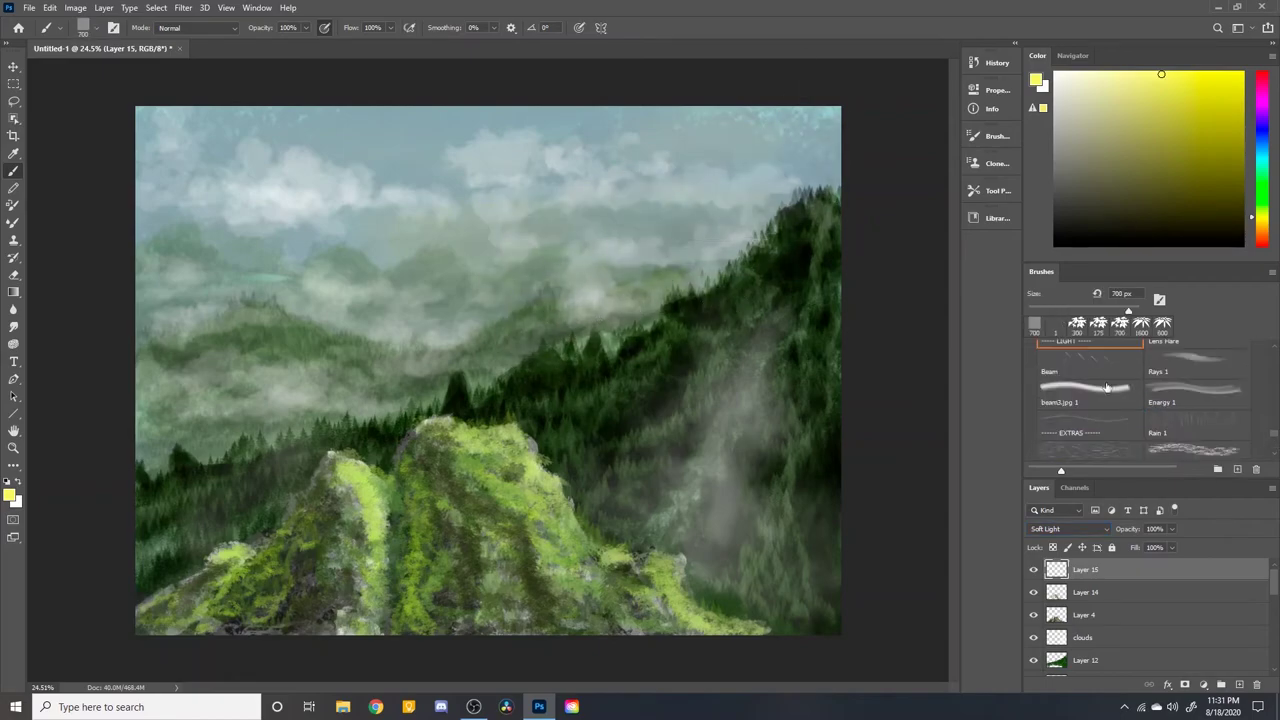
click(1090, 365)
click(1195, 364)
click(765, 272)
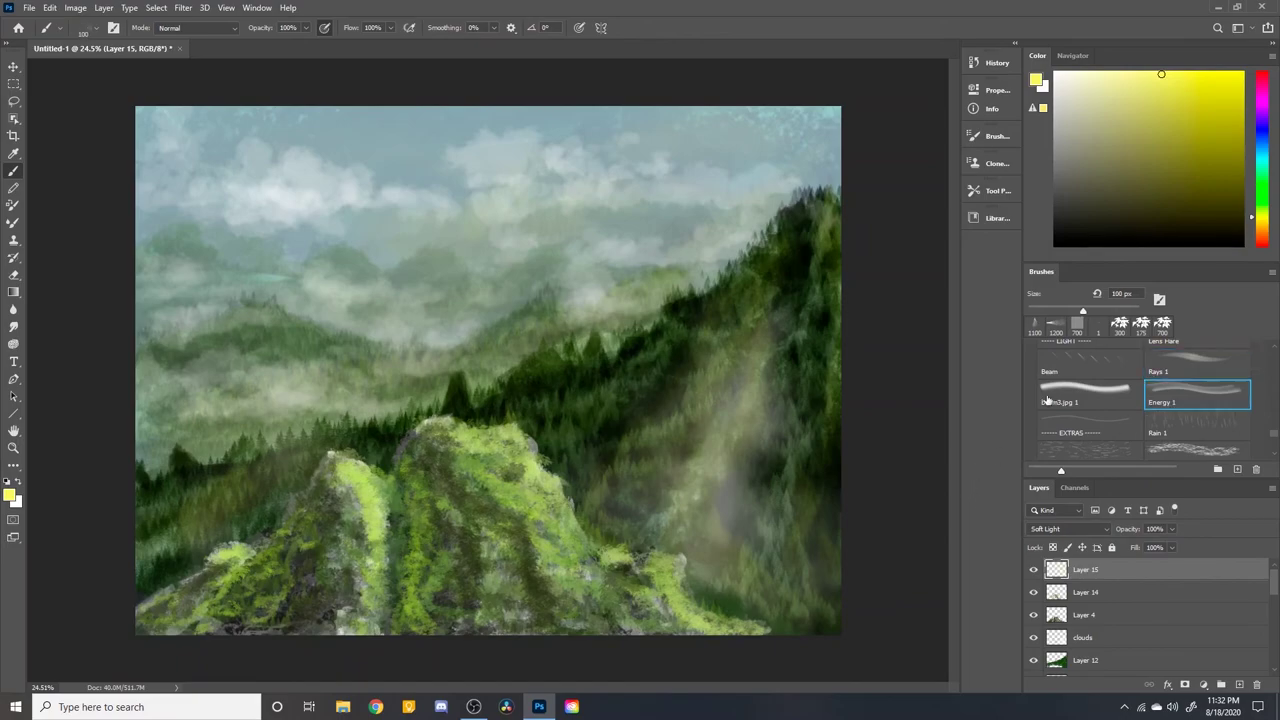
Sample a pale grey-cyan from the sky and fade Layer 13's speckled texture to 83% opacity
click(1195, 395)
click(1195, 440)
scroll(1195, 440, down, 1)
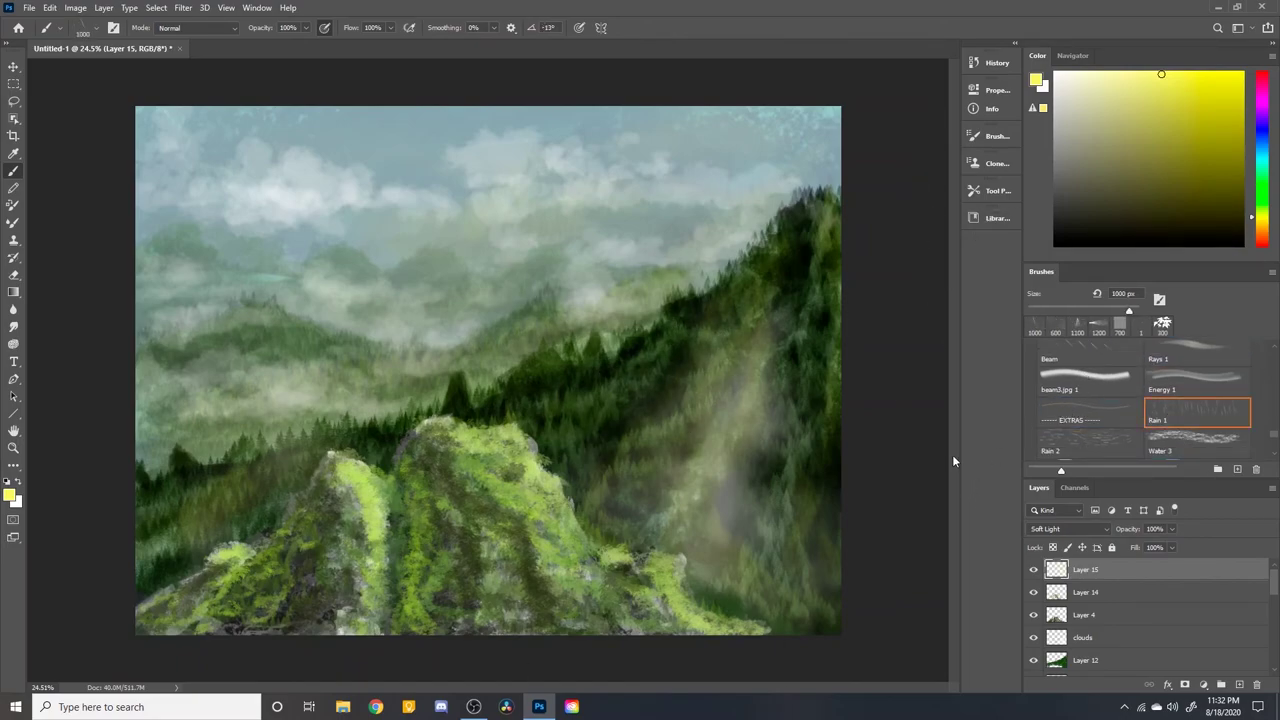
scroll(1150, 610, down, 2)
key(i)
click(1067, 113)
key(b)
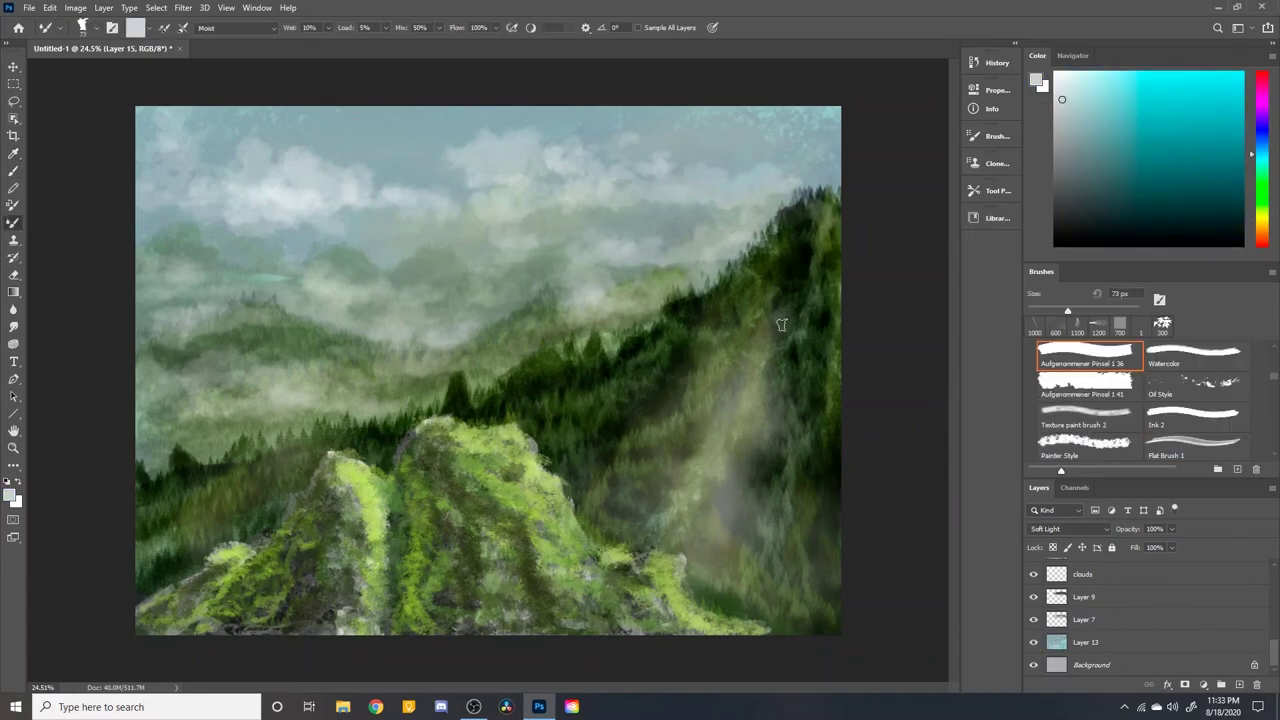
key(alt+bracketleft)
key(alt+bracketleft)
key(alt+bracketleft)
key(ctrl+z)
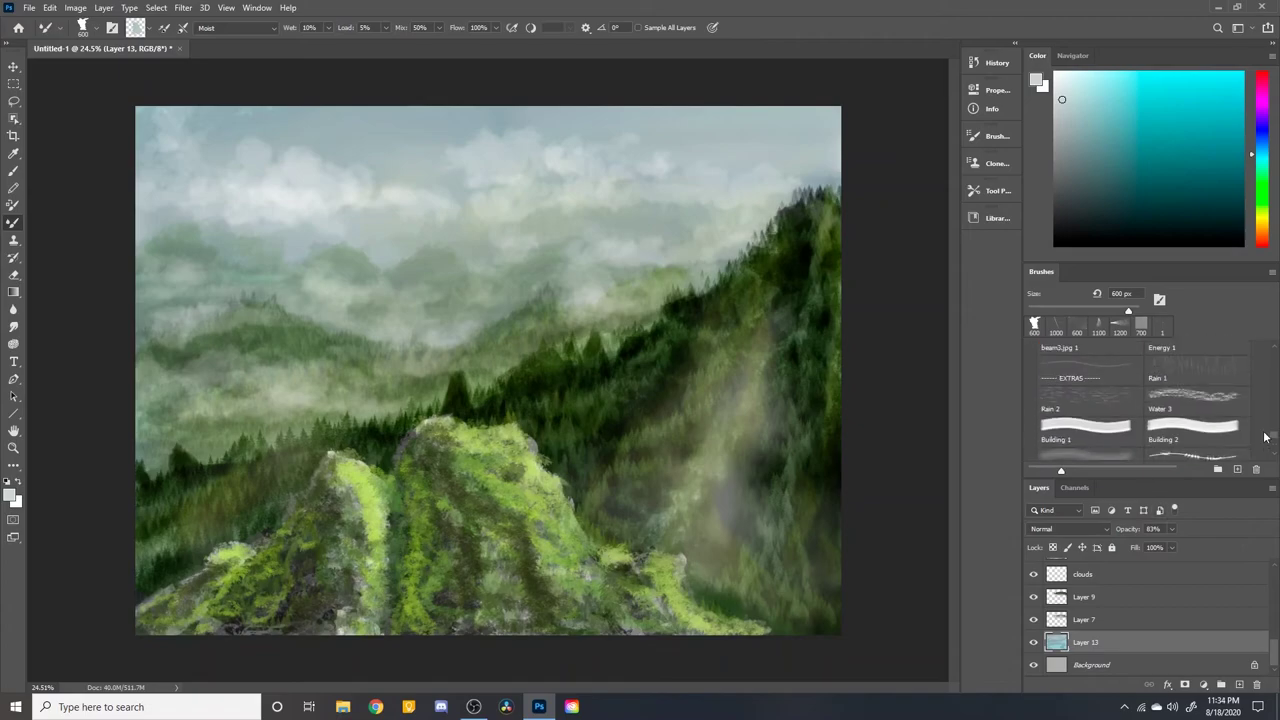
mouse_move(1271, 376)
mouse_down()
mouse_move(1271, 418)
mouse_move(1266, 366)
mouse_up()
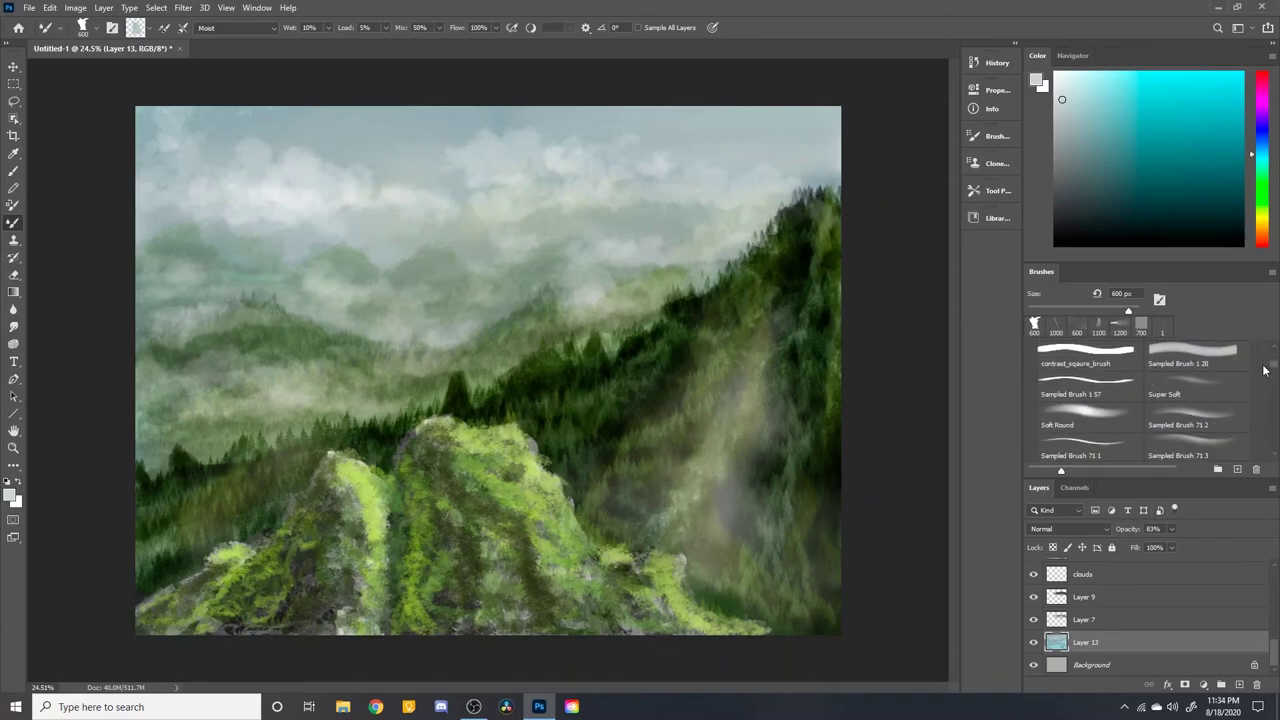
Paint a warm orange glow across the central haze with Super Soft on Layer 15
click(1197, 386)
scroll(1150, 600, up, 3)
click(1085, 569)
alt+click(620, 253)
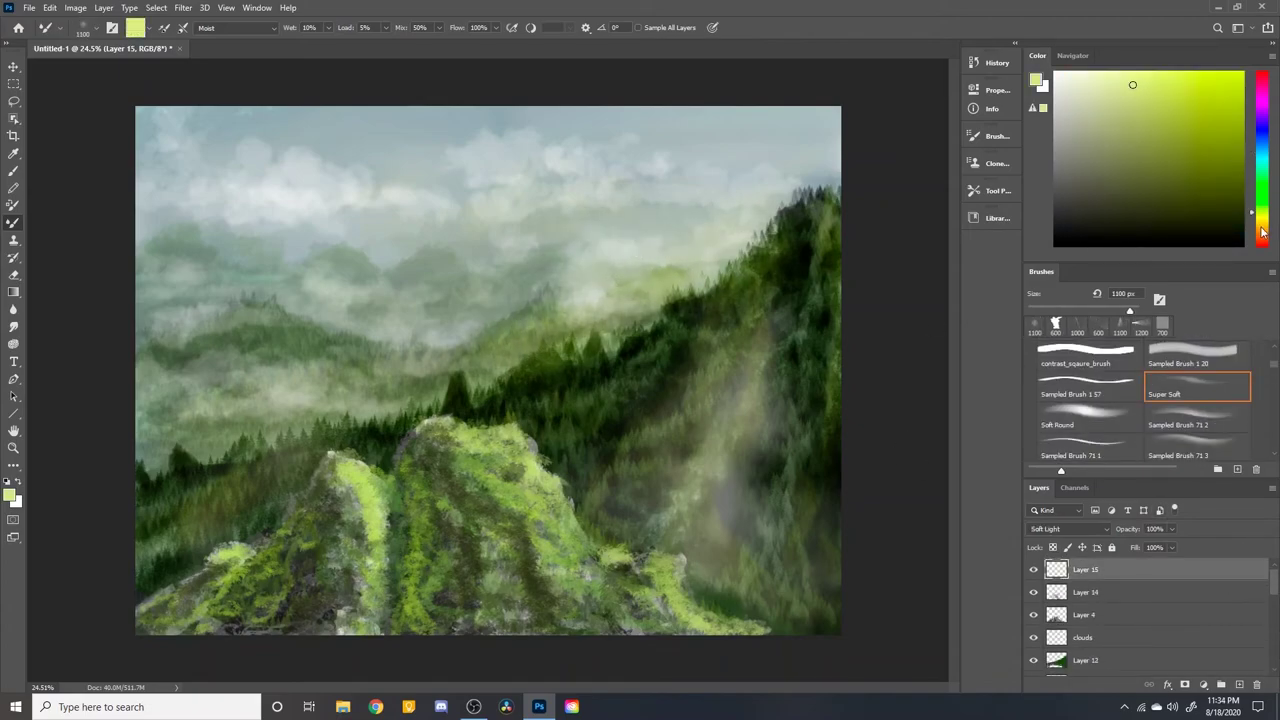
mouse_move(434, 257)
mouse_down()
mouse_move(551, 297)
mouse_move(330, 330)
mouse_up()
drag(720, 198, 650, 182)
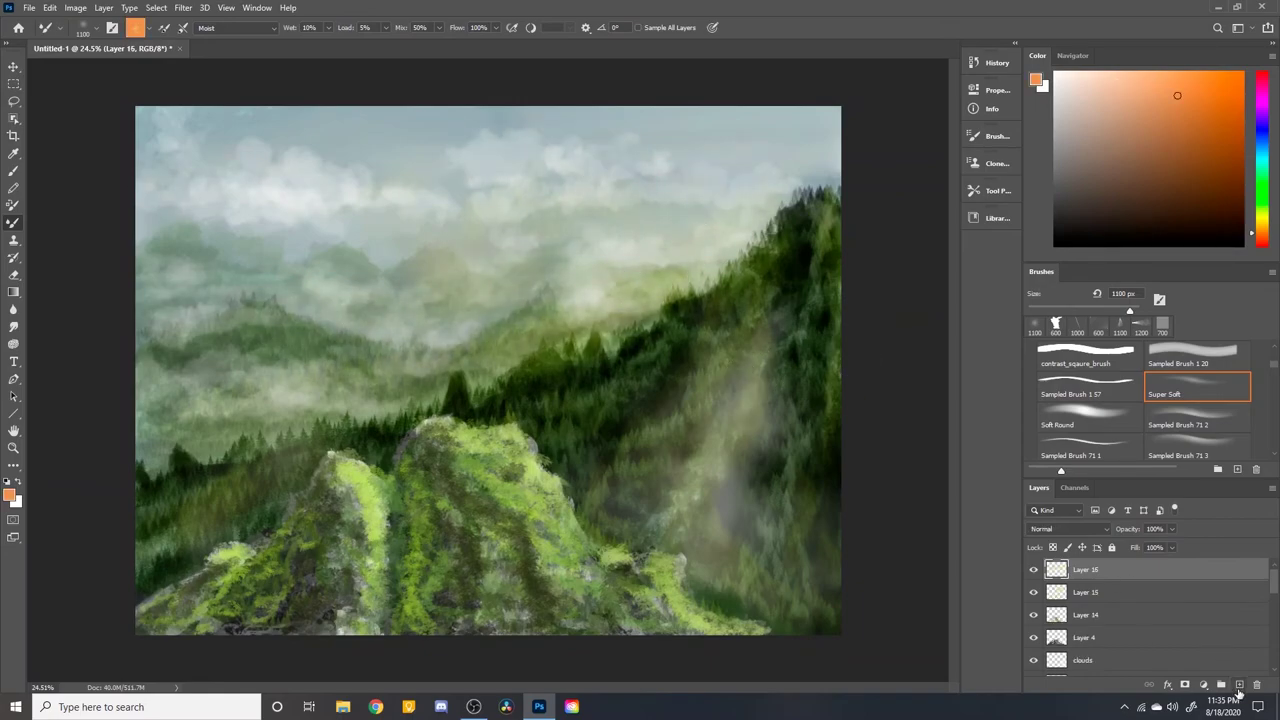
Add Soft Light Layer 16 and paint a warm orange-brown glow over the rocks and haze
click(1237, 684)
click(1060, 528)
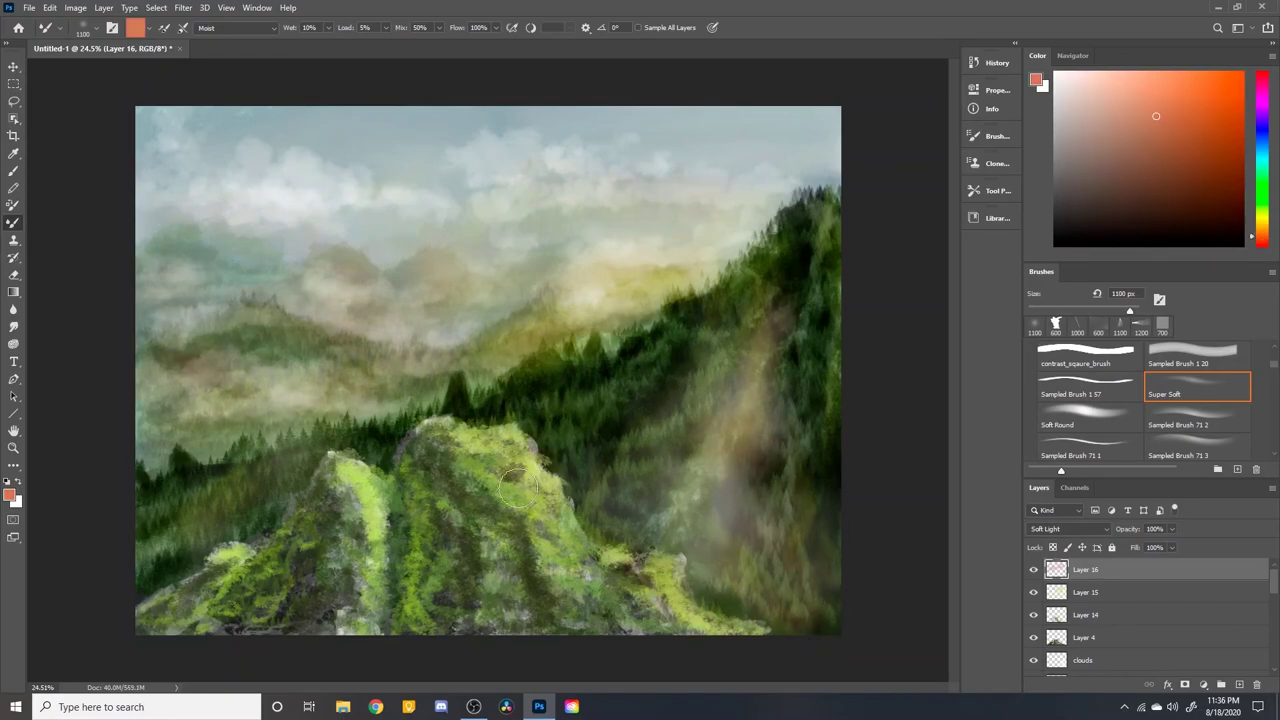
drag(520, 487, 483, 455)
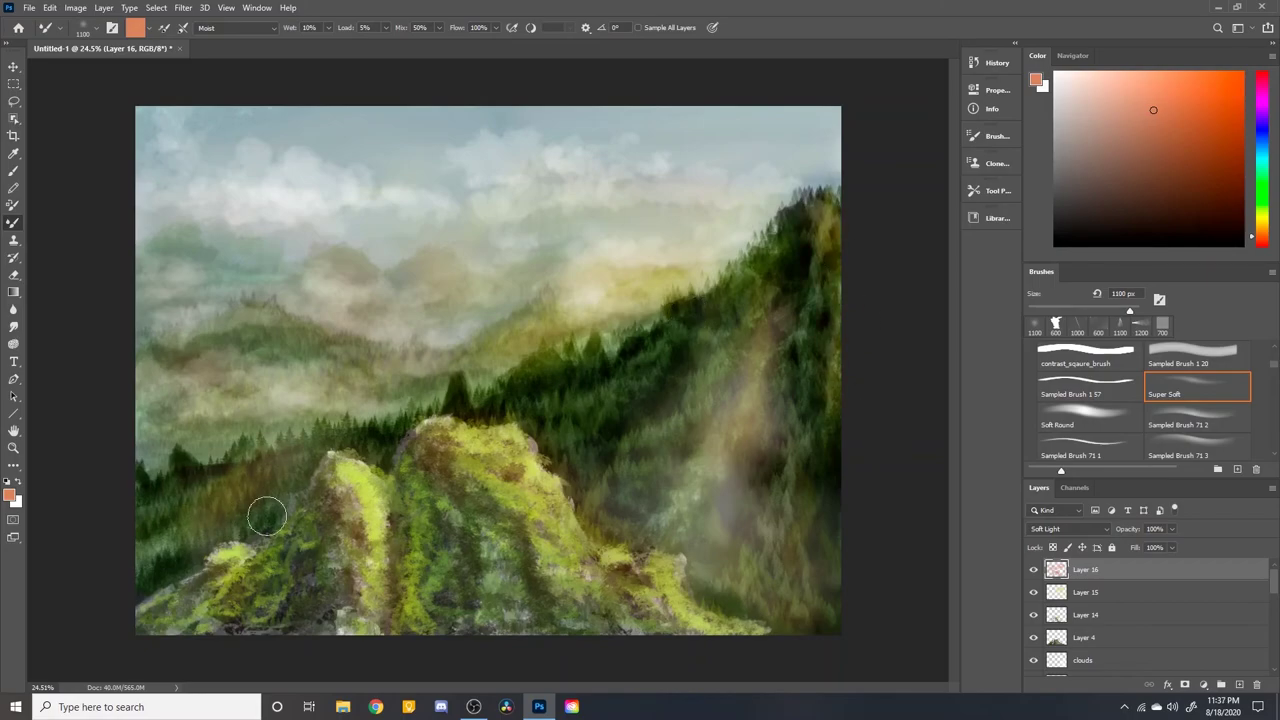
Add Soft Light Layer 17 above it and pick yellow for the glow
click(1237, 684)
click(1070, 528)
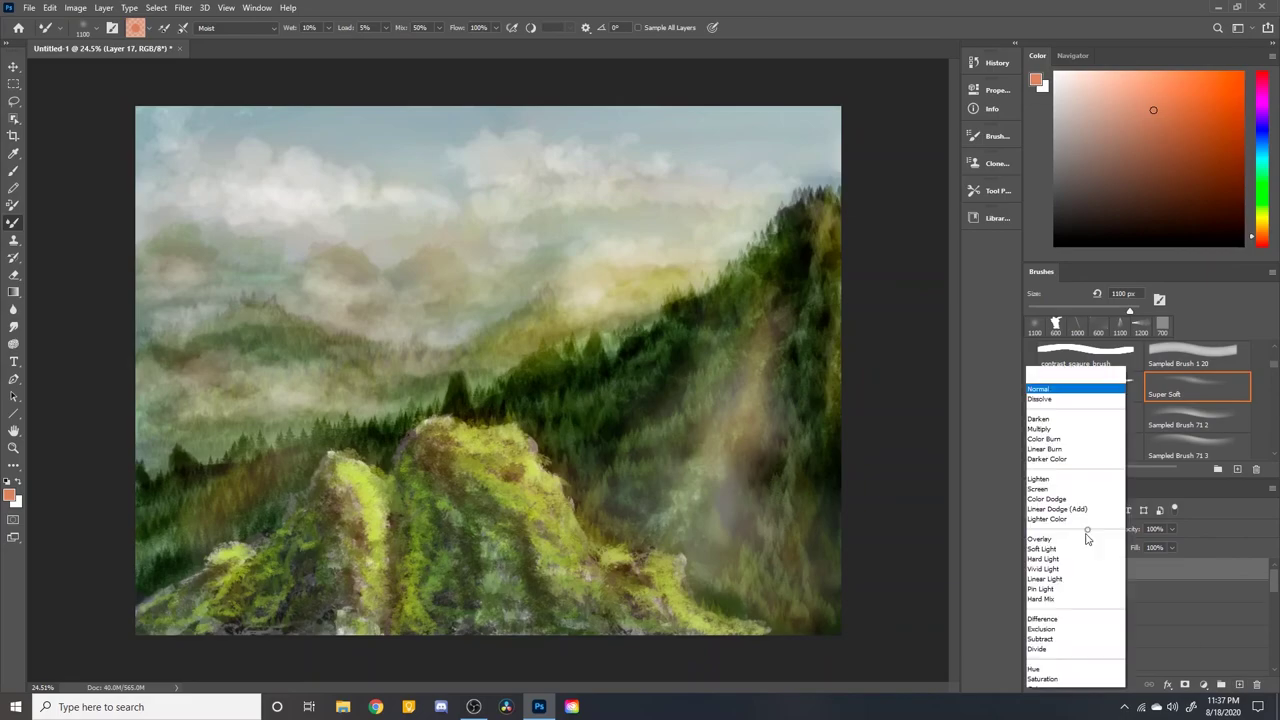
click(1174, 92)
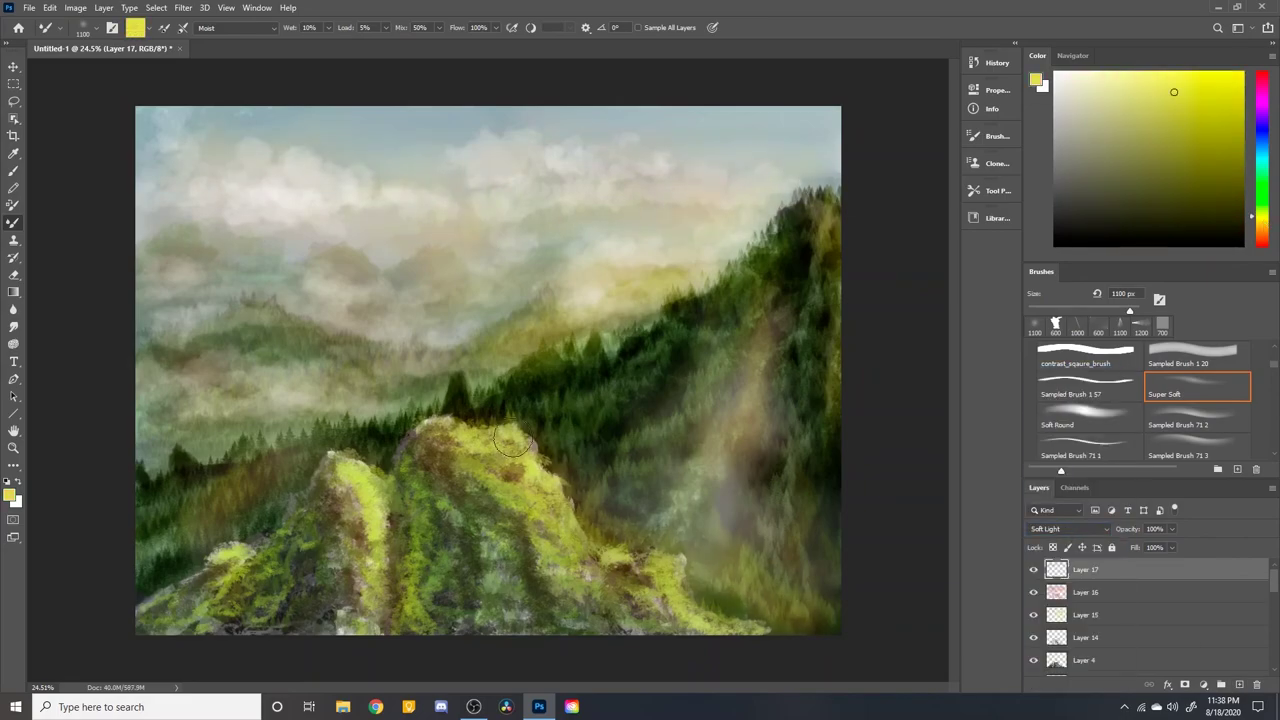